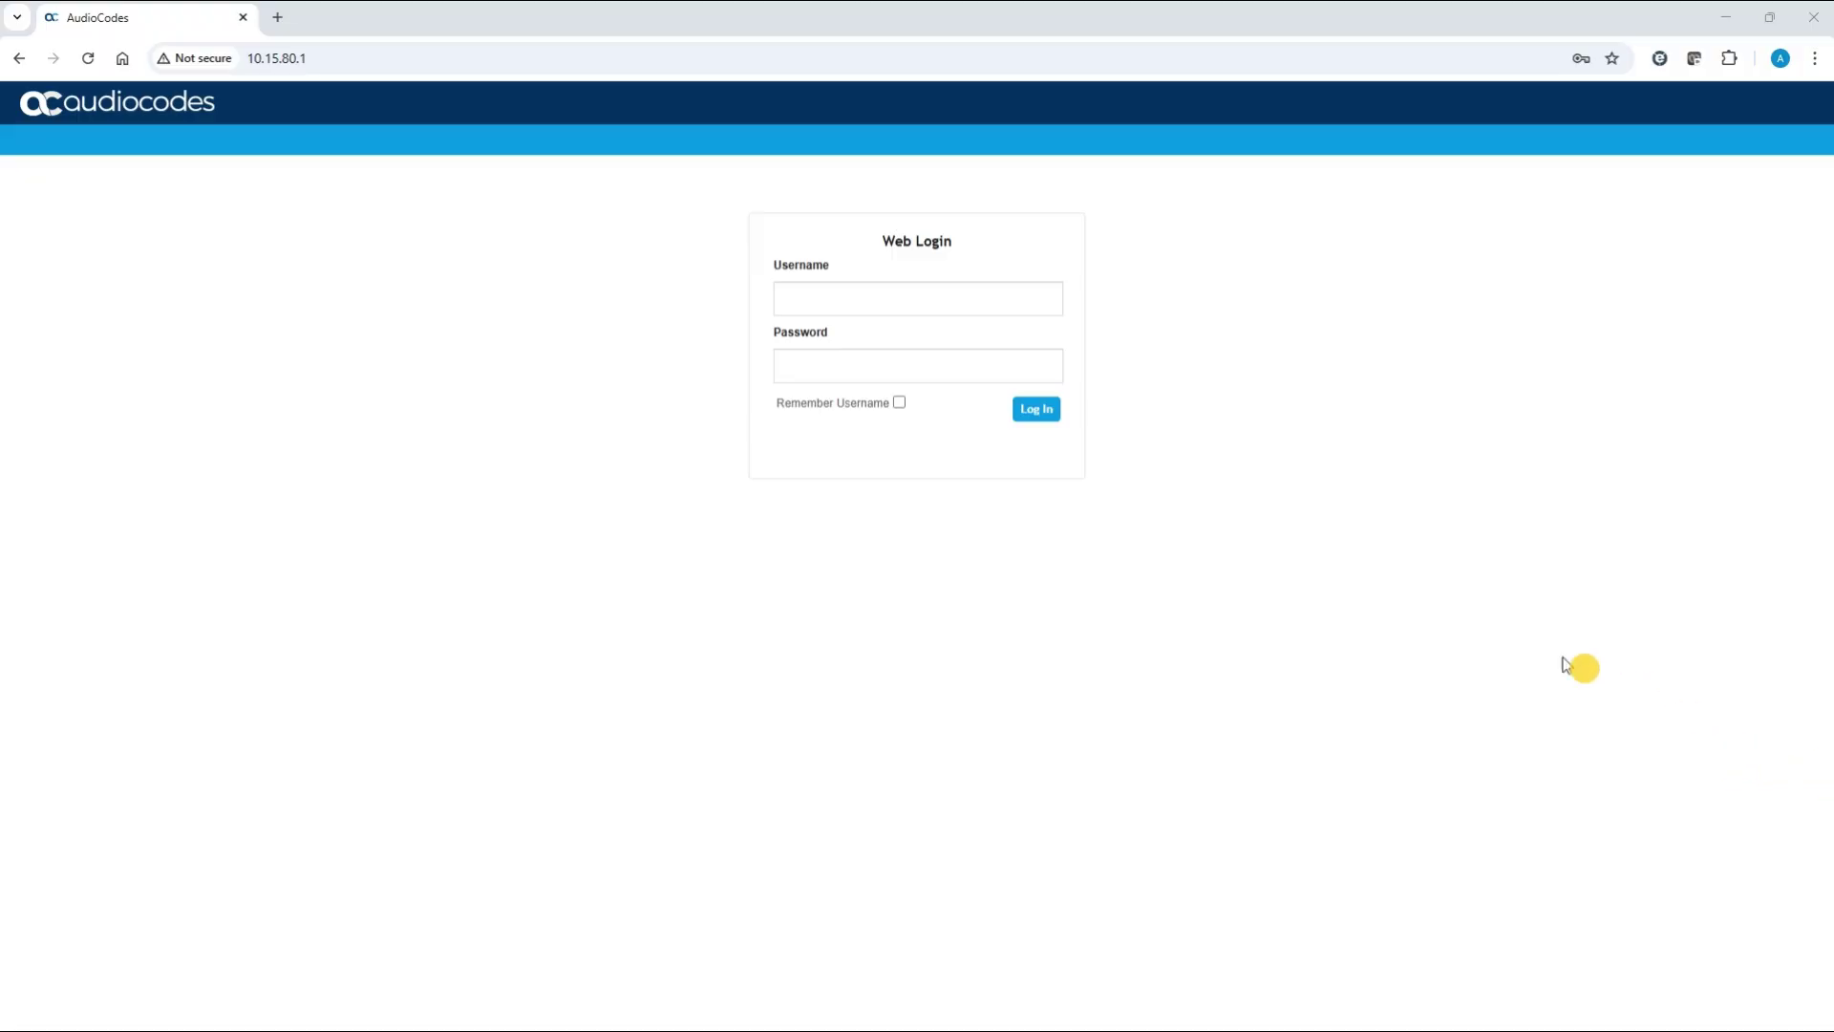
# Log in to the device using the saved administrator credentials from Chrome's autofill
pyautogui.click(799, 302)
pyautogui.click(802, 299)
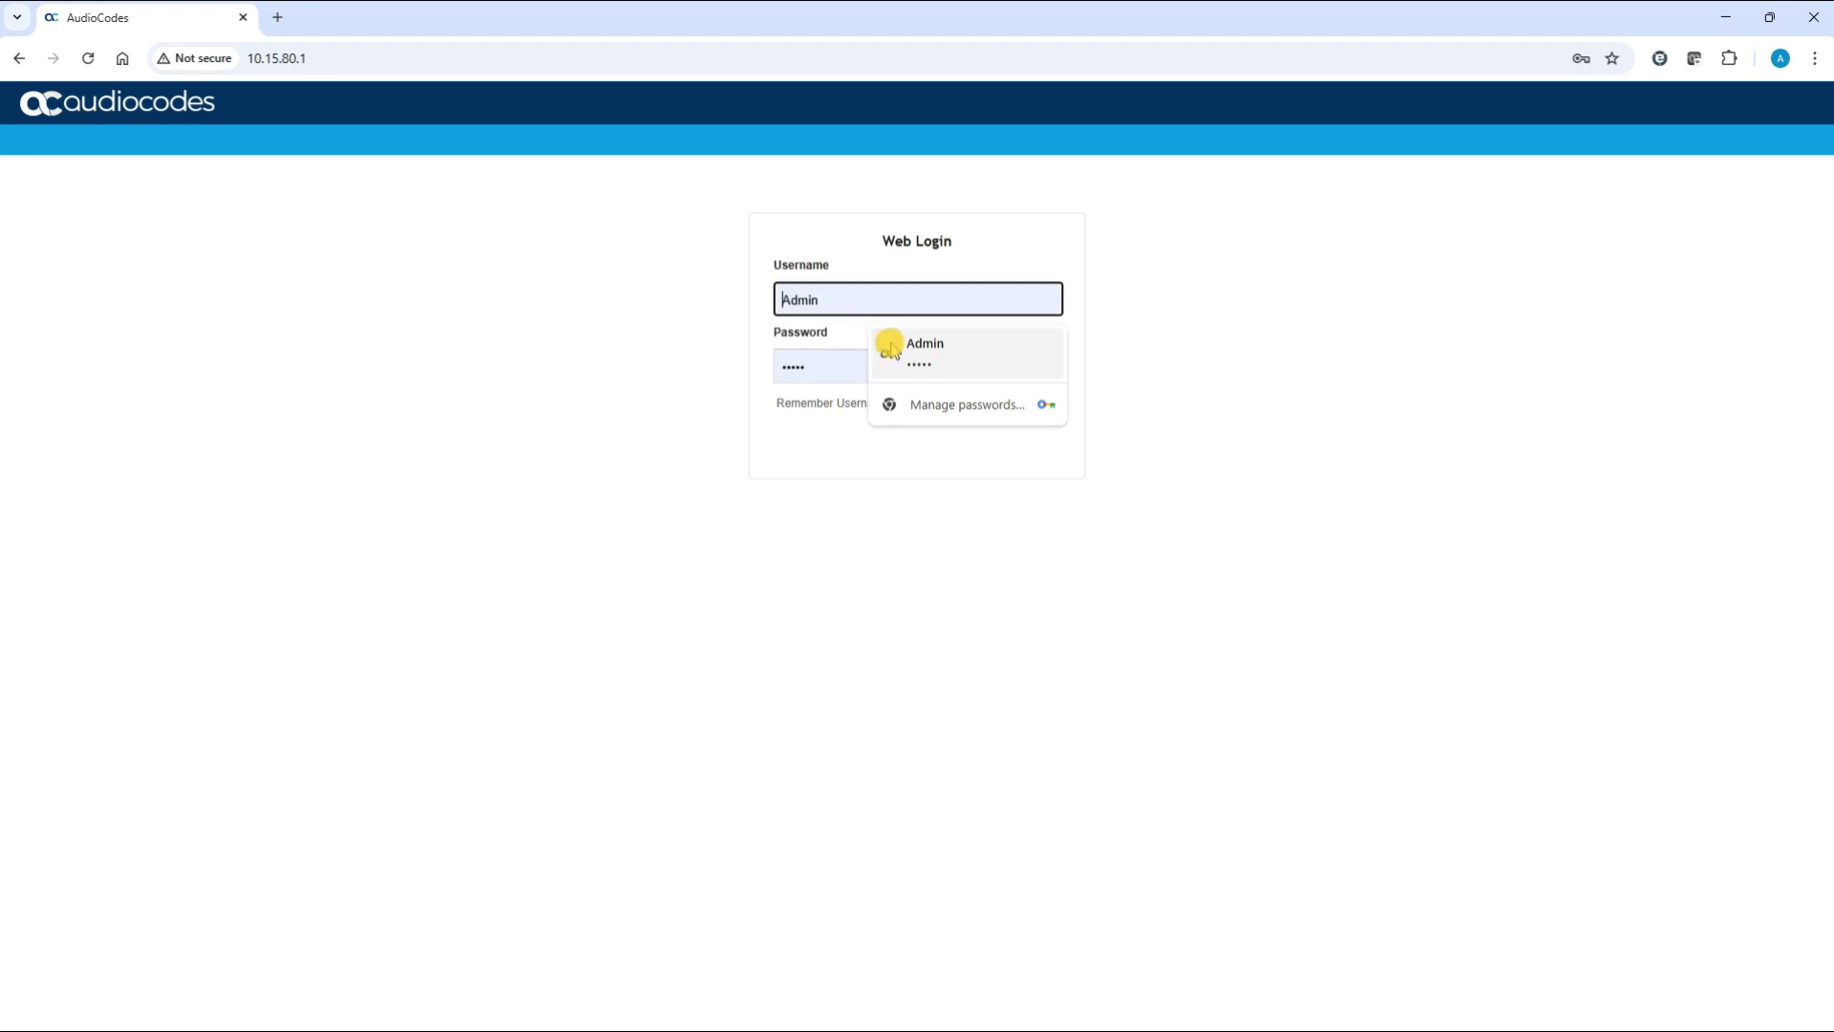
pyautogui.click(919, 351)
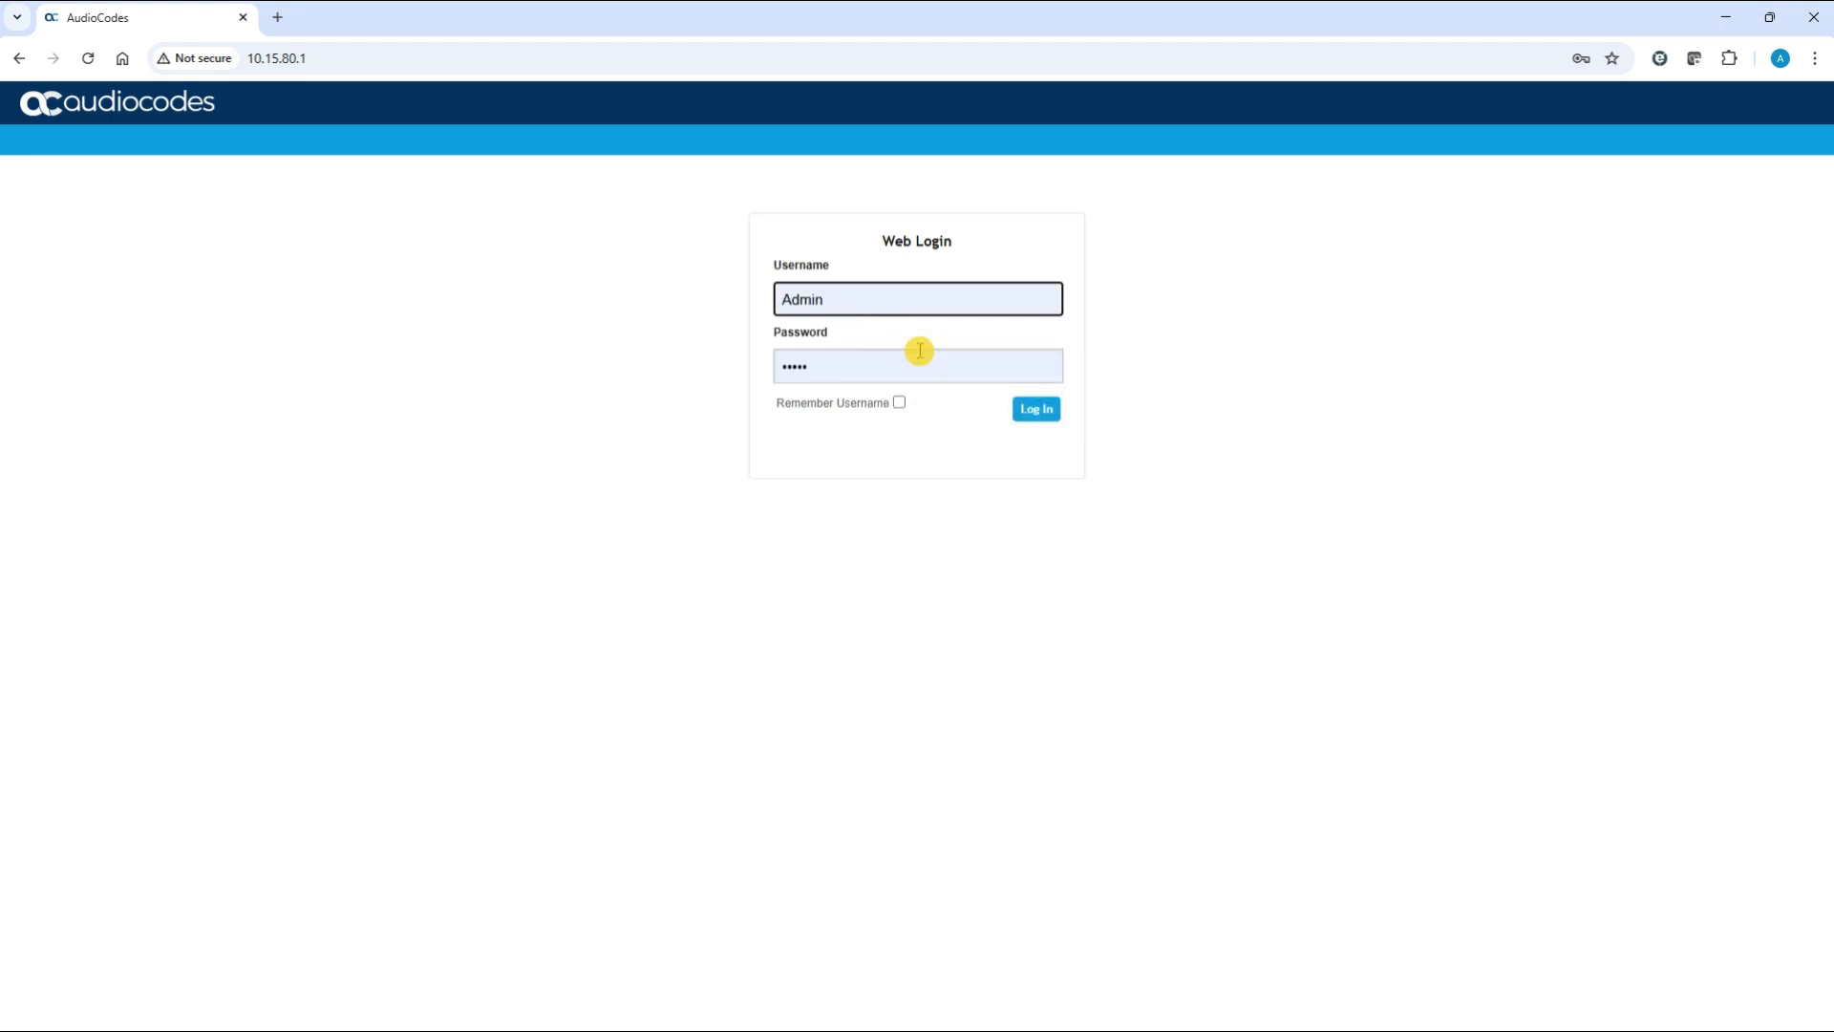
pyautogui.click(1036, 409)
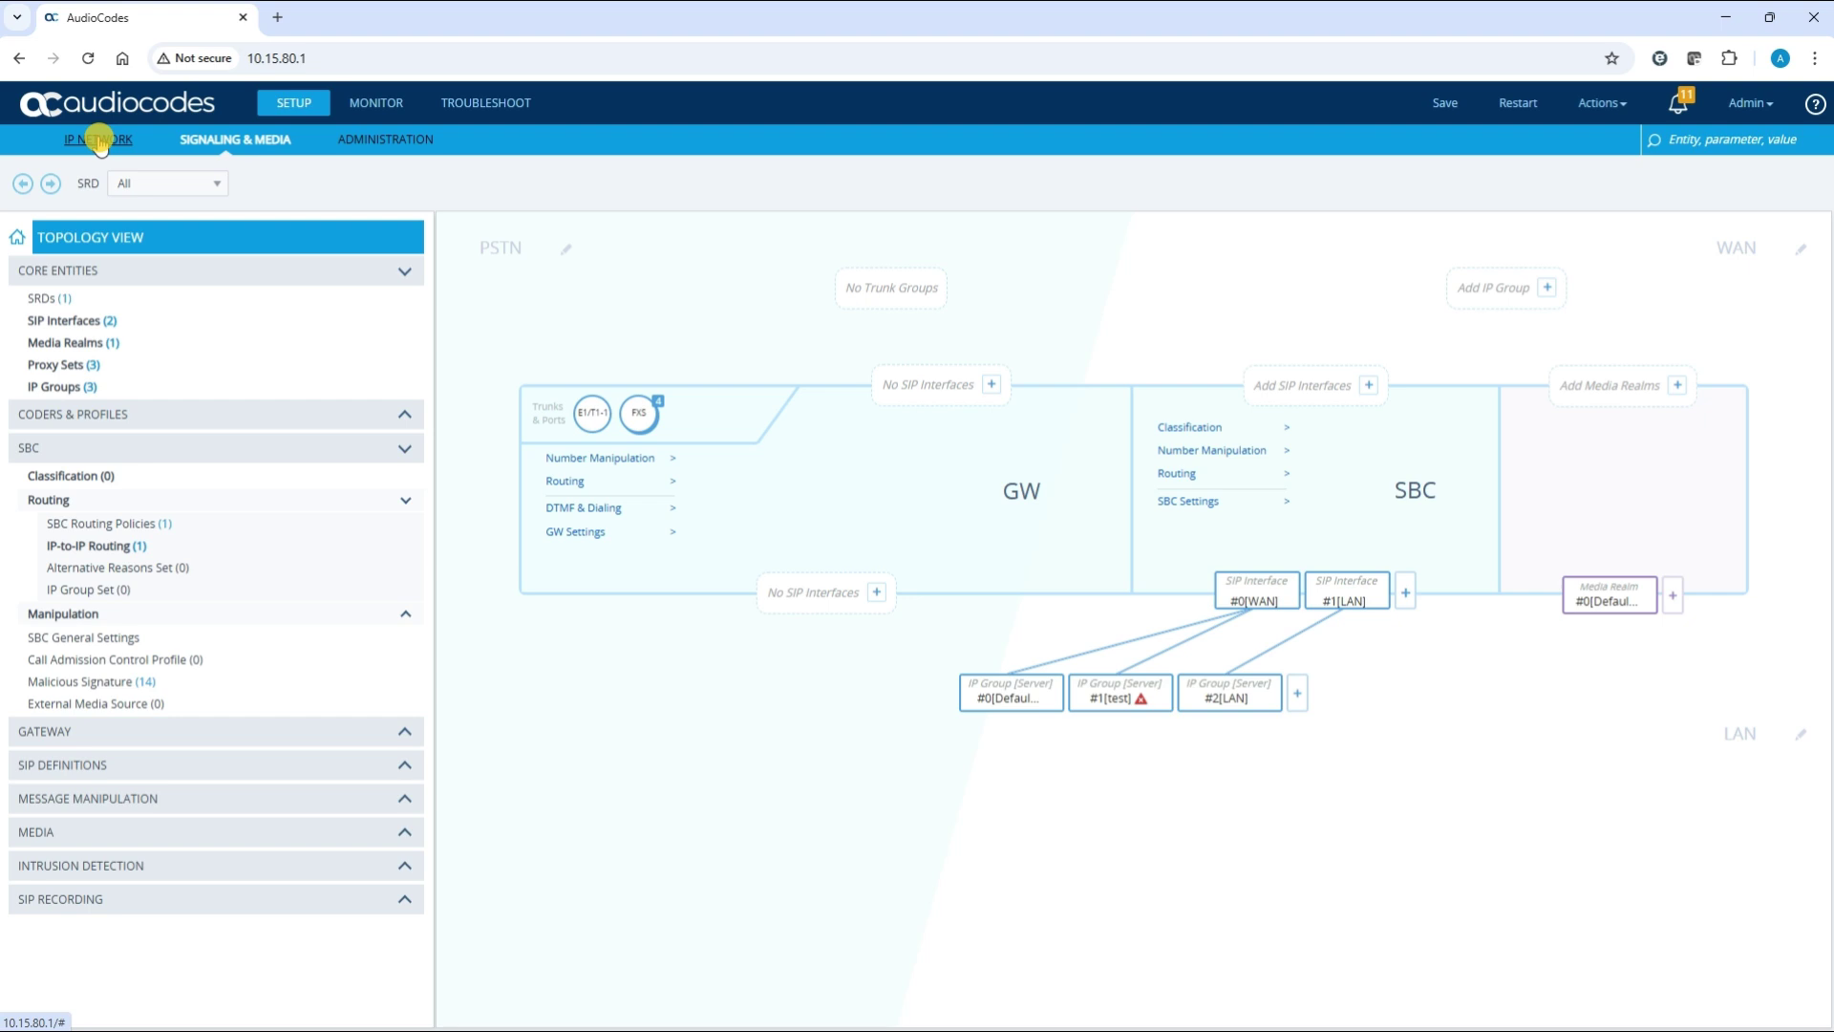
# Go to IP Network > Security > TLS Contexts and open Change Certificate for context 'Test'
pyautogui.click(99, 140)
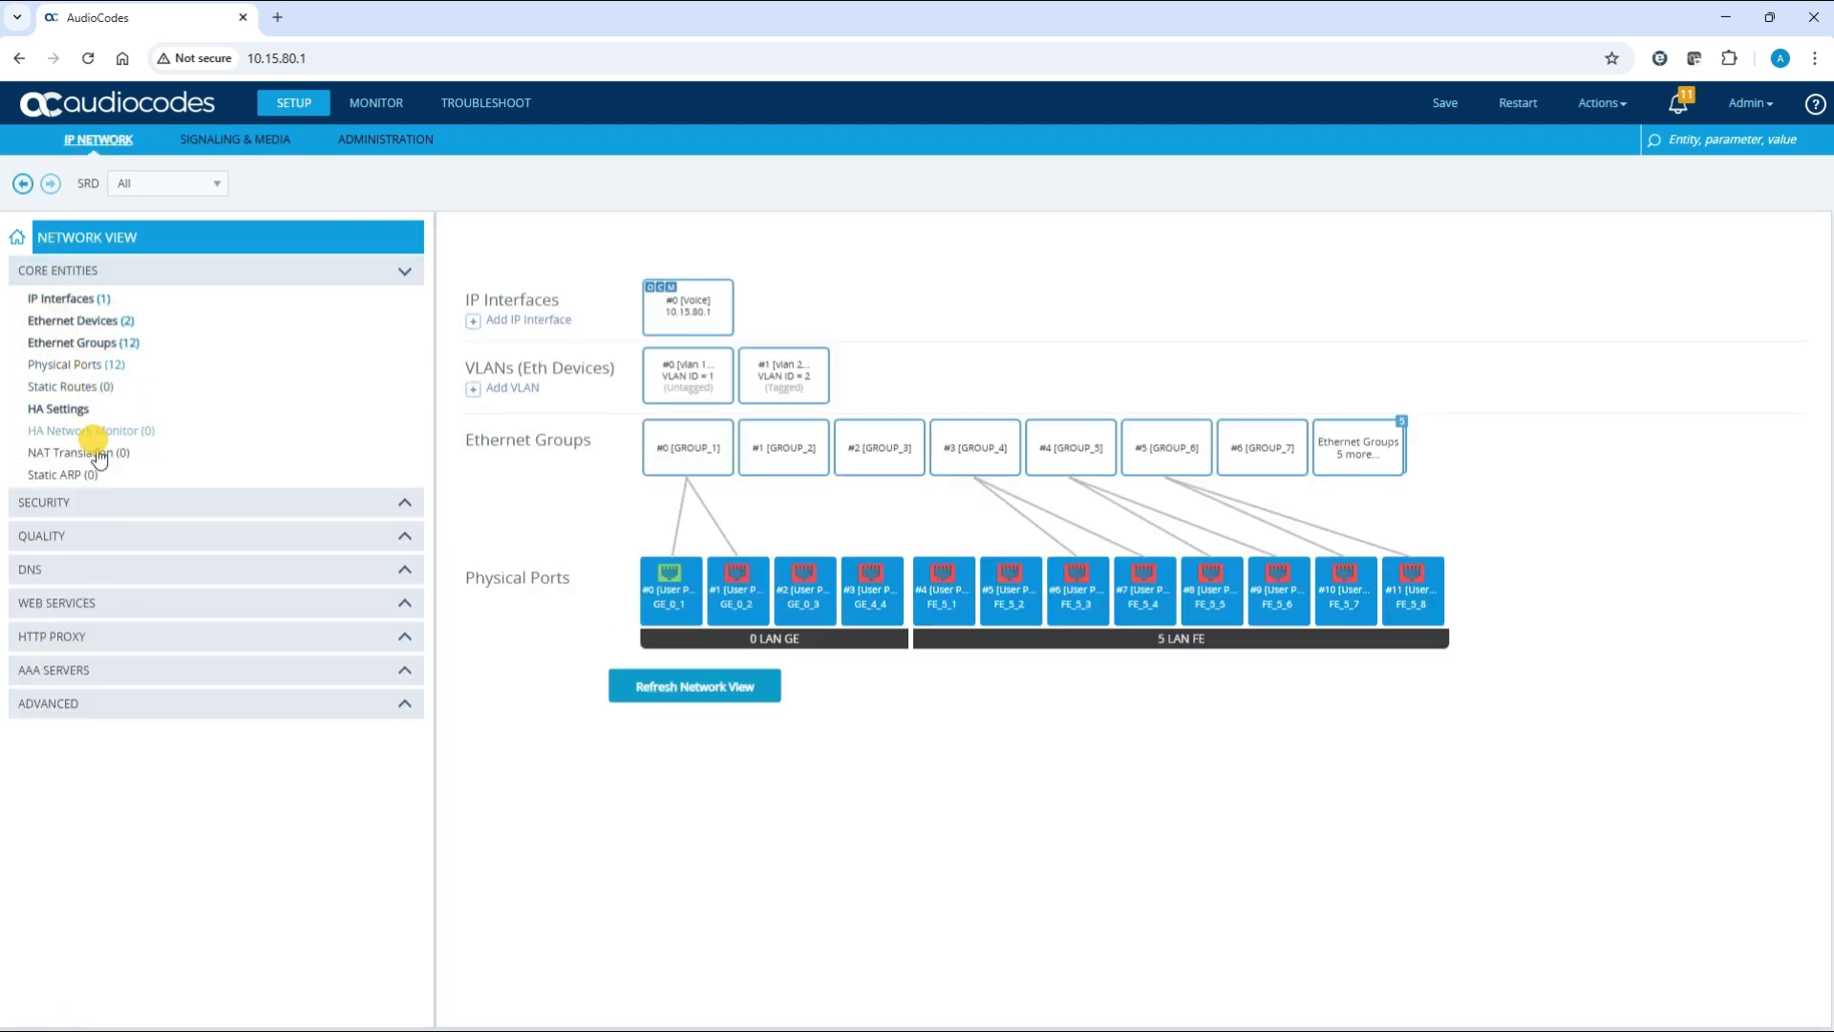
pyautogui.click(125, 503)
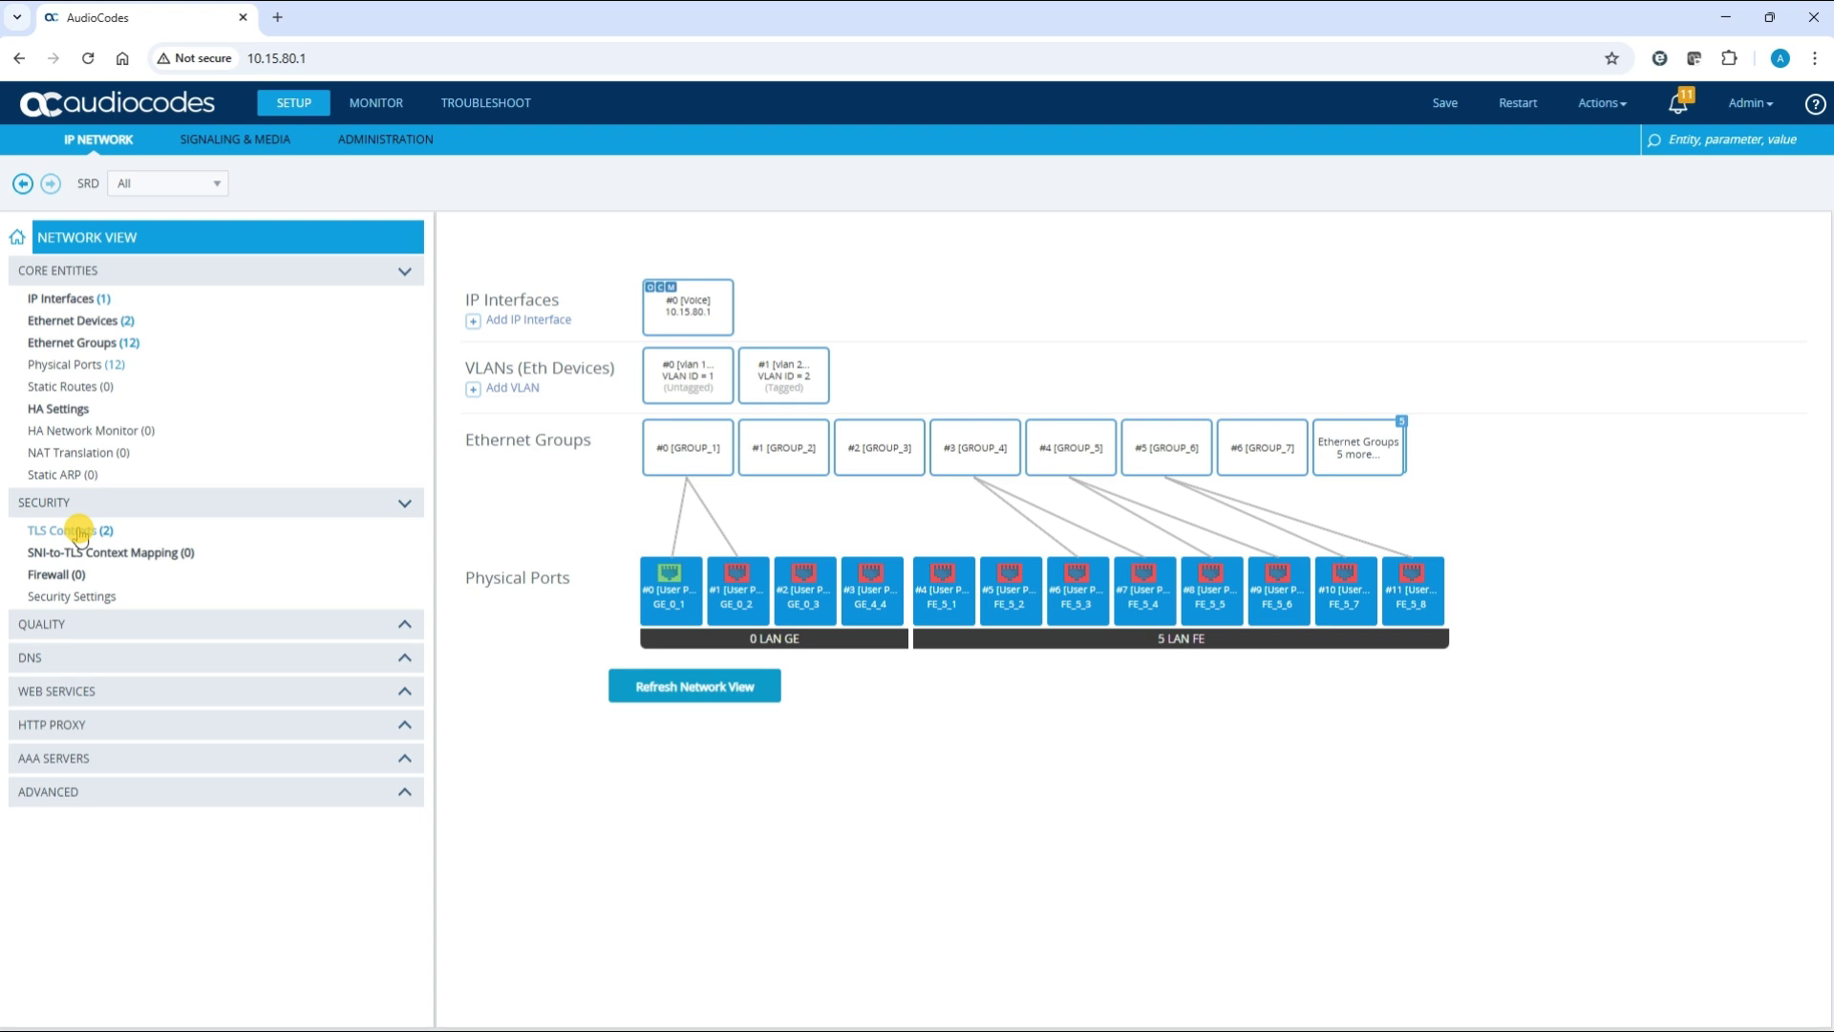
pyautogui.click(81, 533)
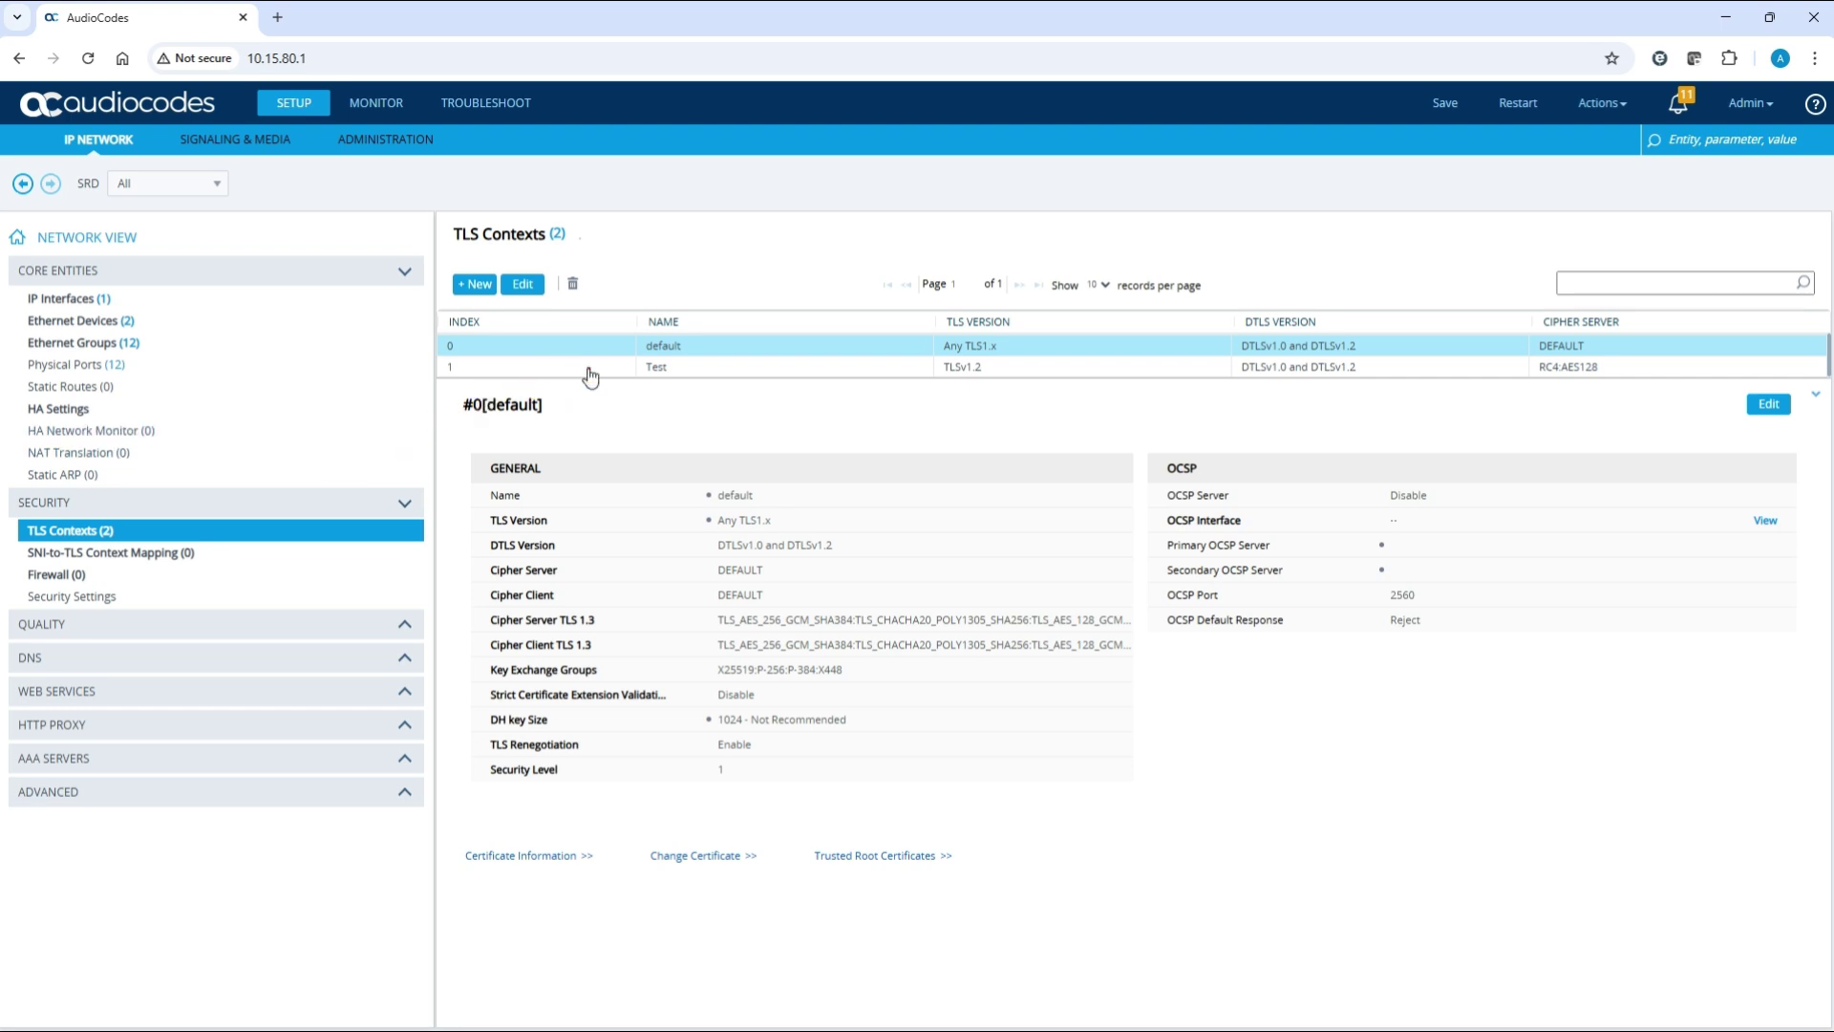
pyautogui.click(590, 369)
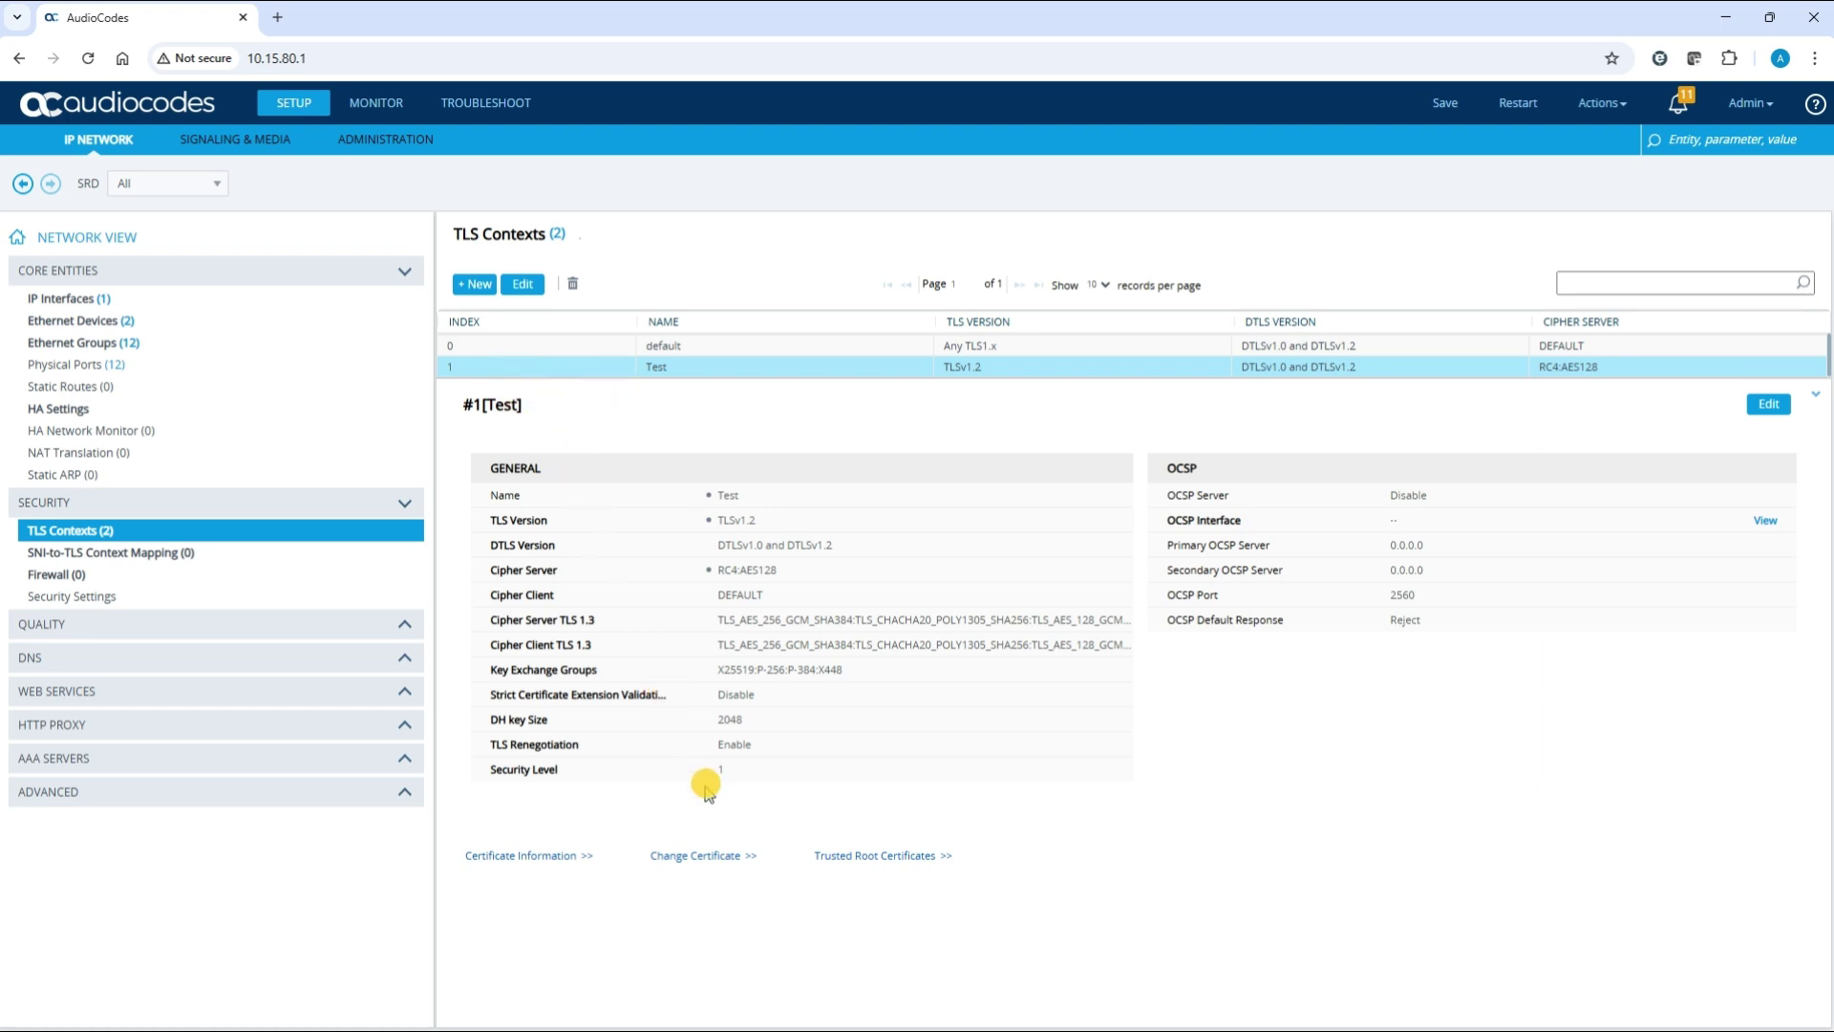
pyautogui.click(716, 857)
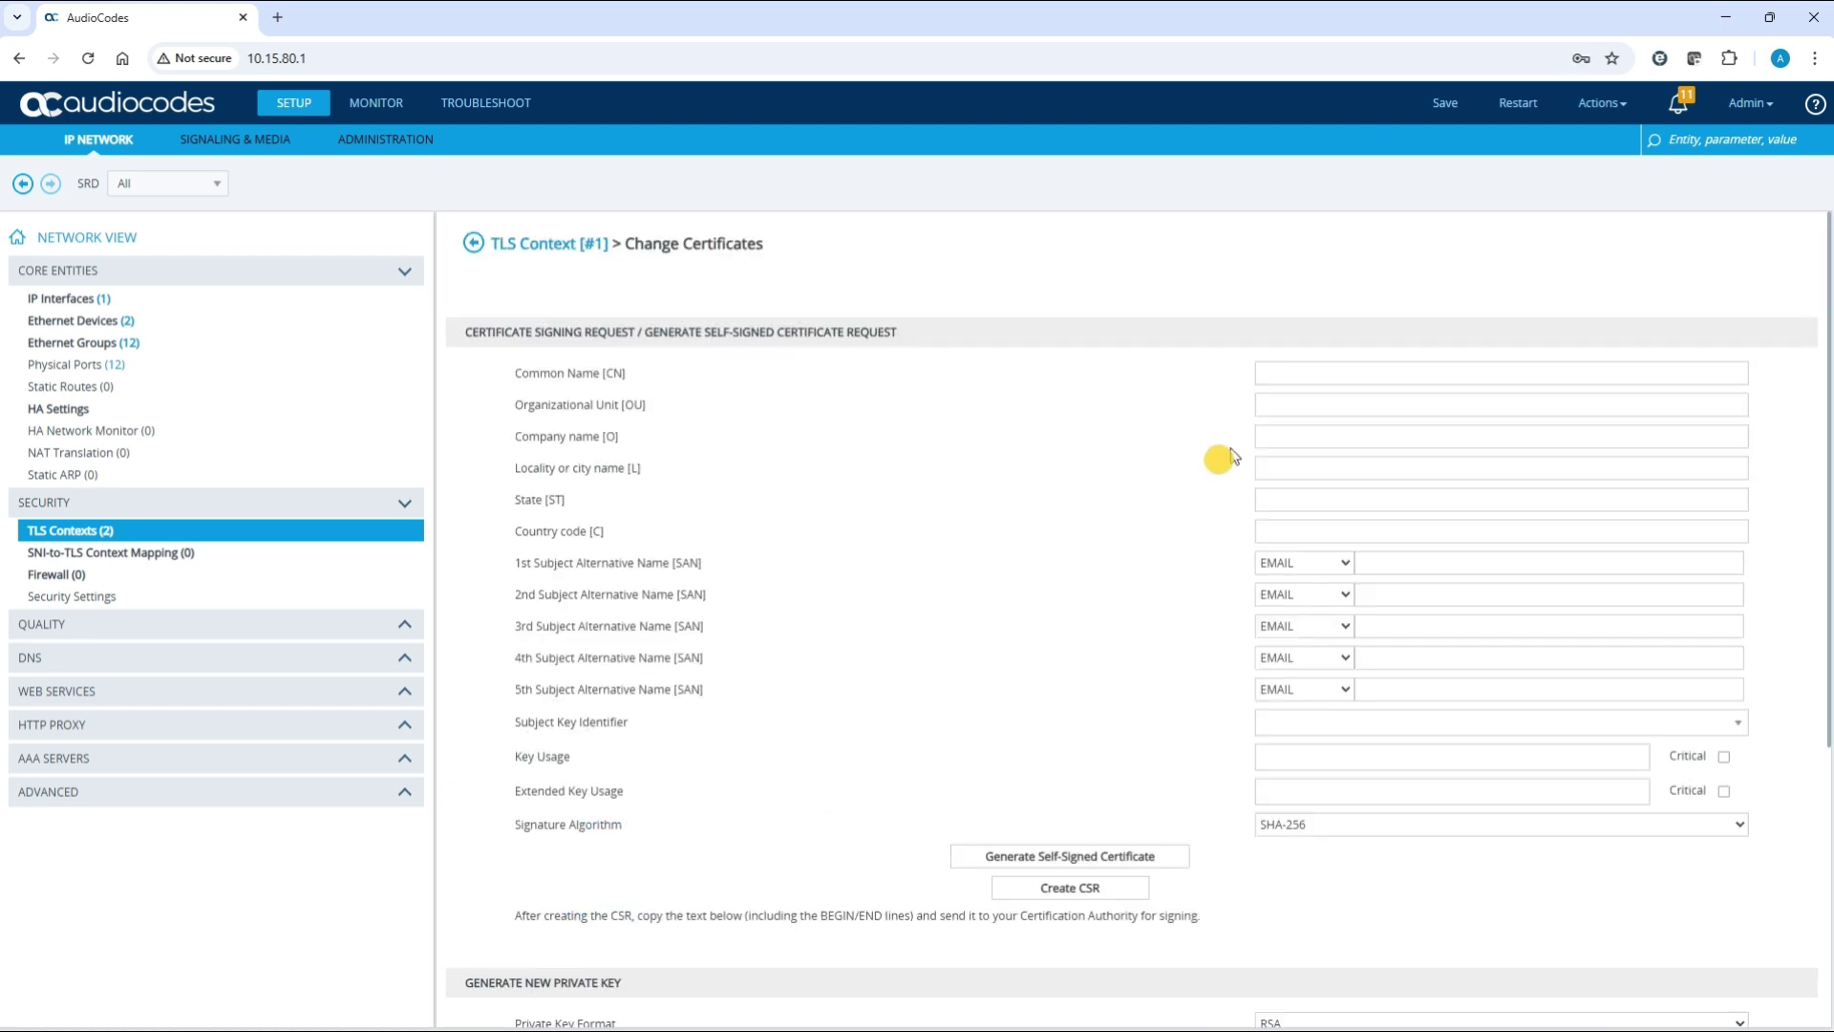
# Enter the SBC's address as the certificate request's Common Name [CN]
pyautogui.click(1280, 372)
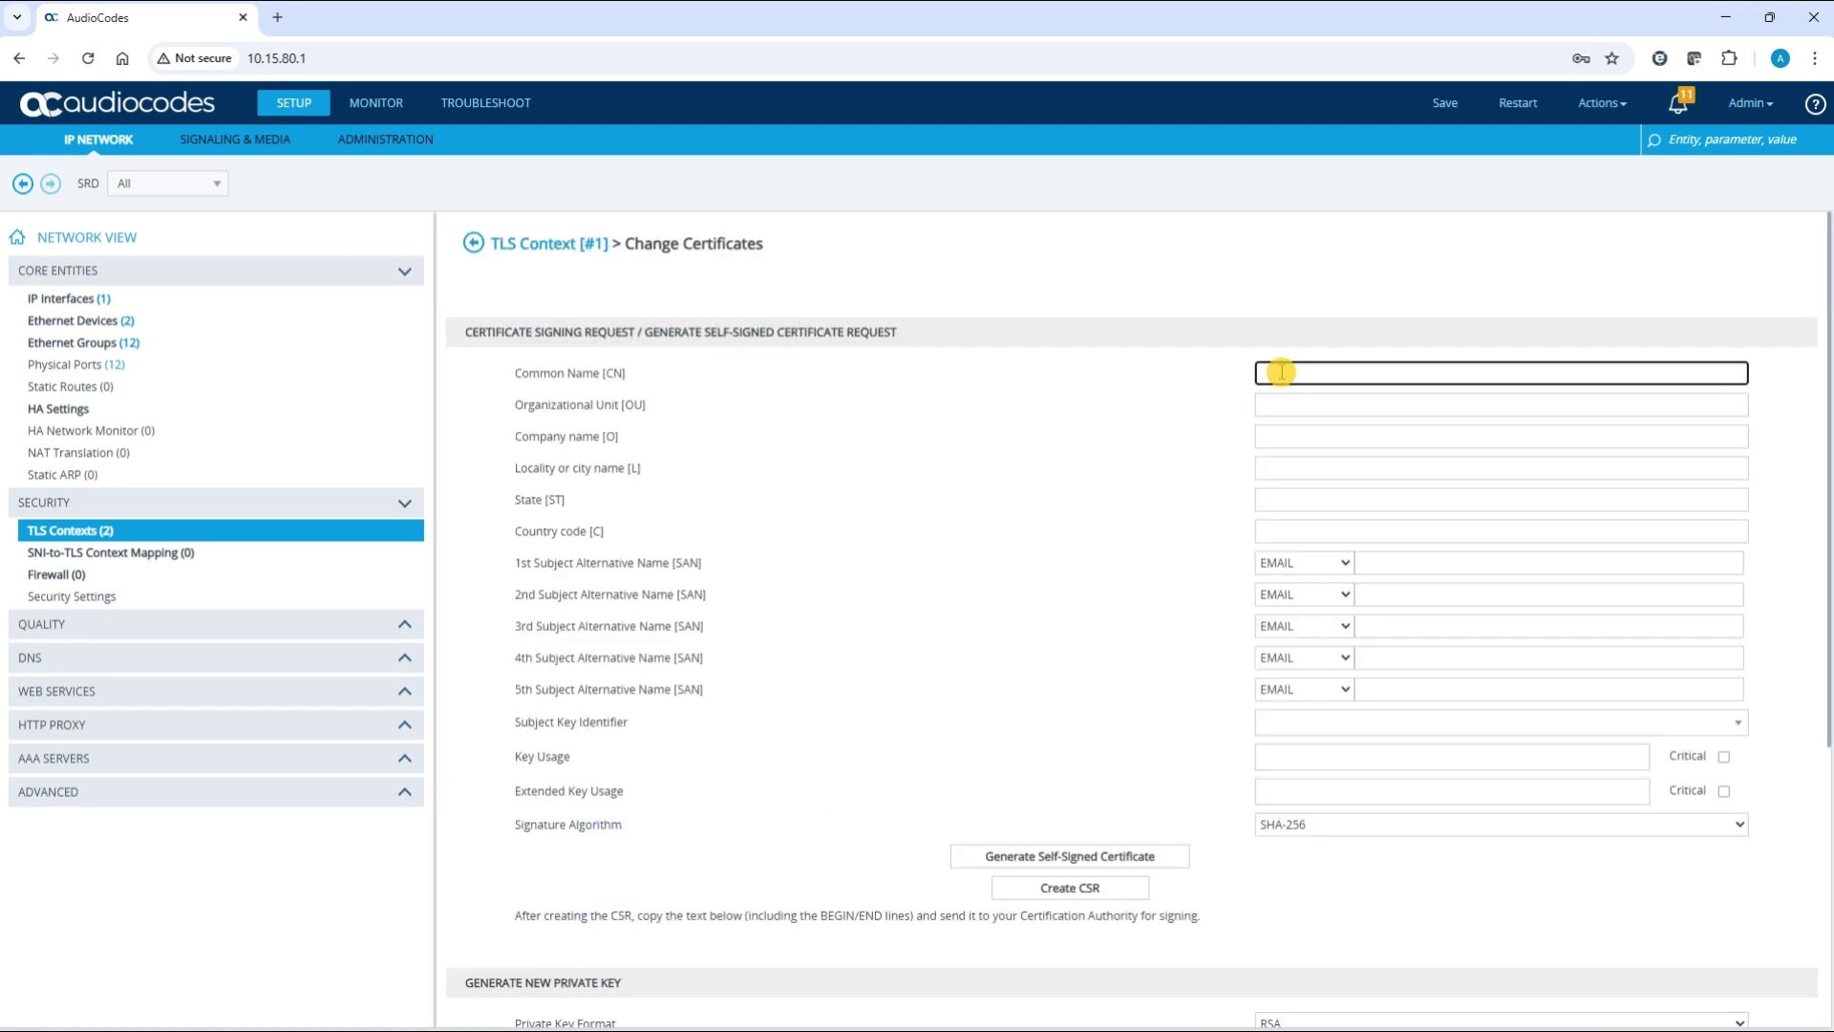
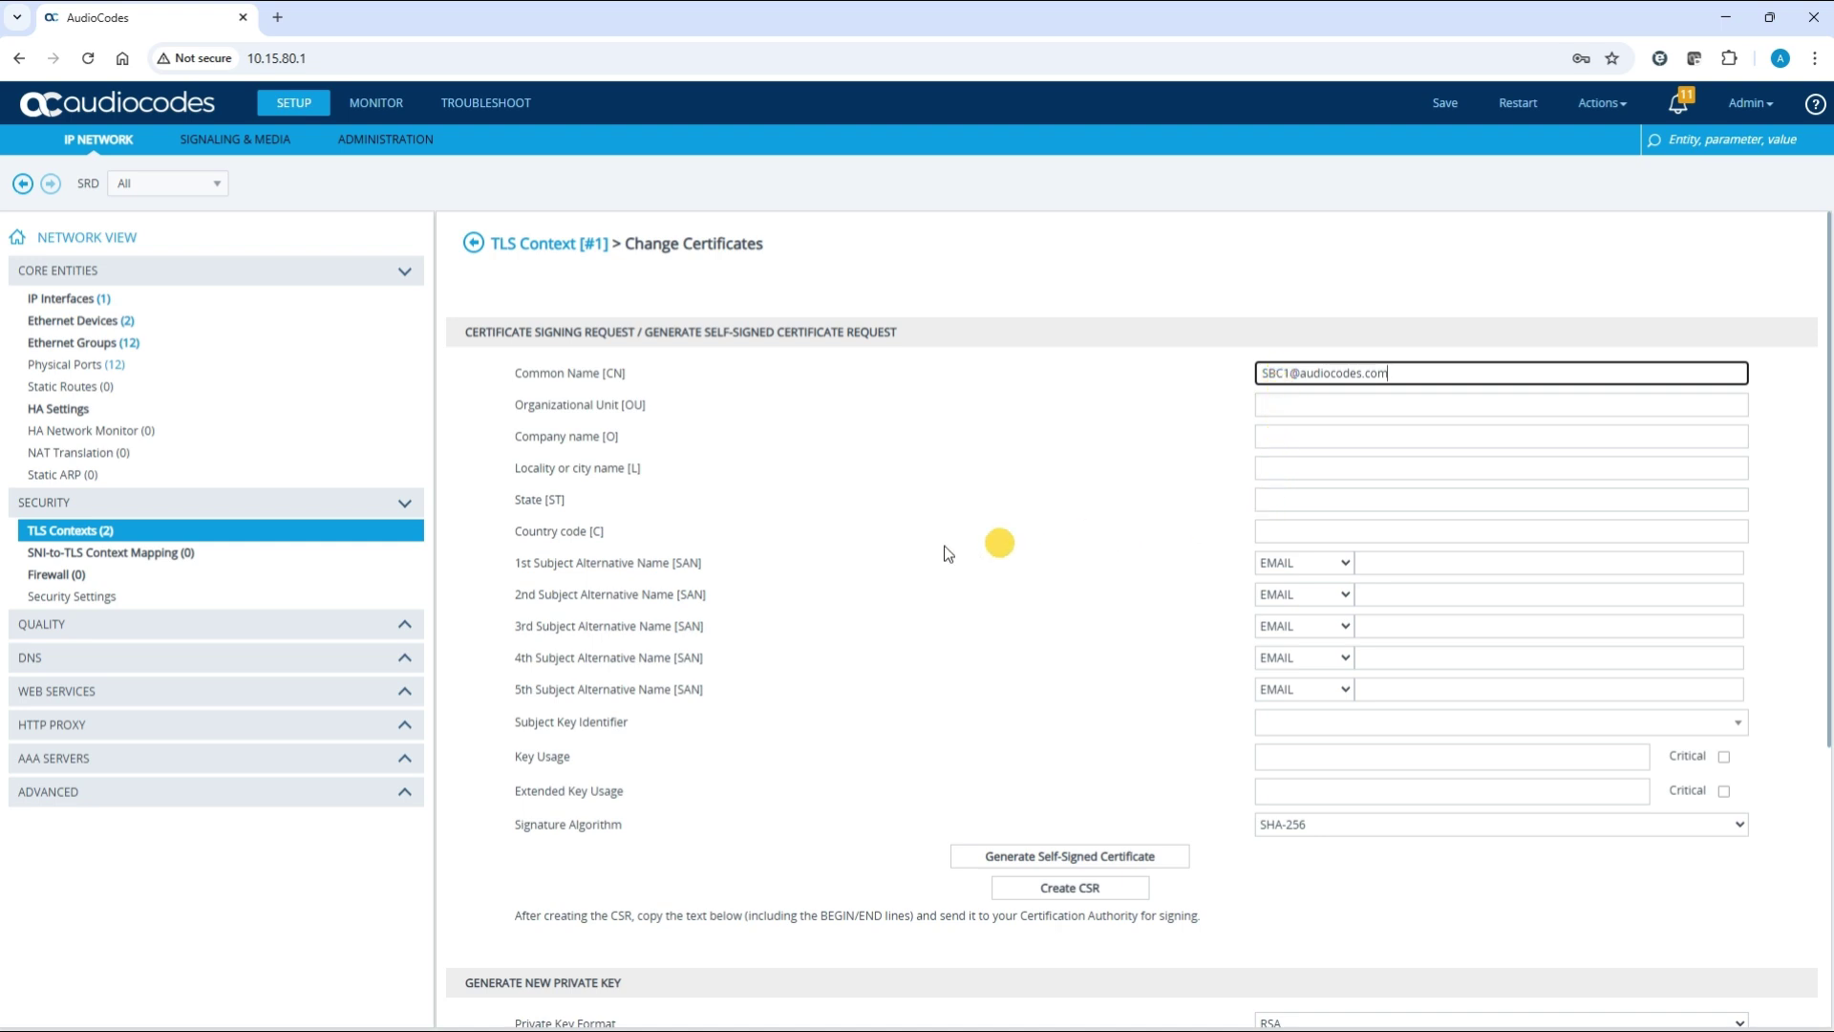
# Set the 1st Subject Alternative Name type to DNS
pyautogui.moveTo(519, 562); pyautogui.dragTo(708, 566)
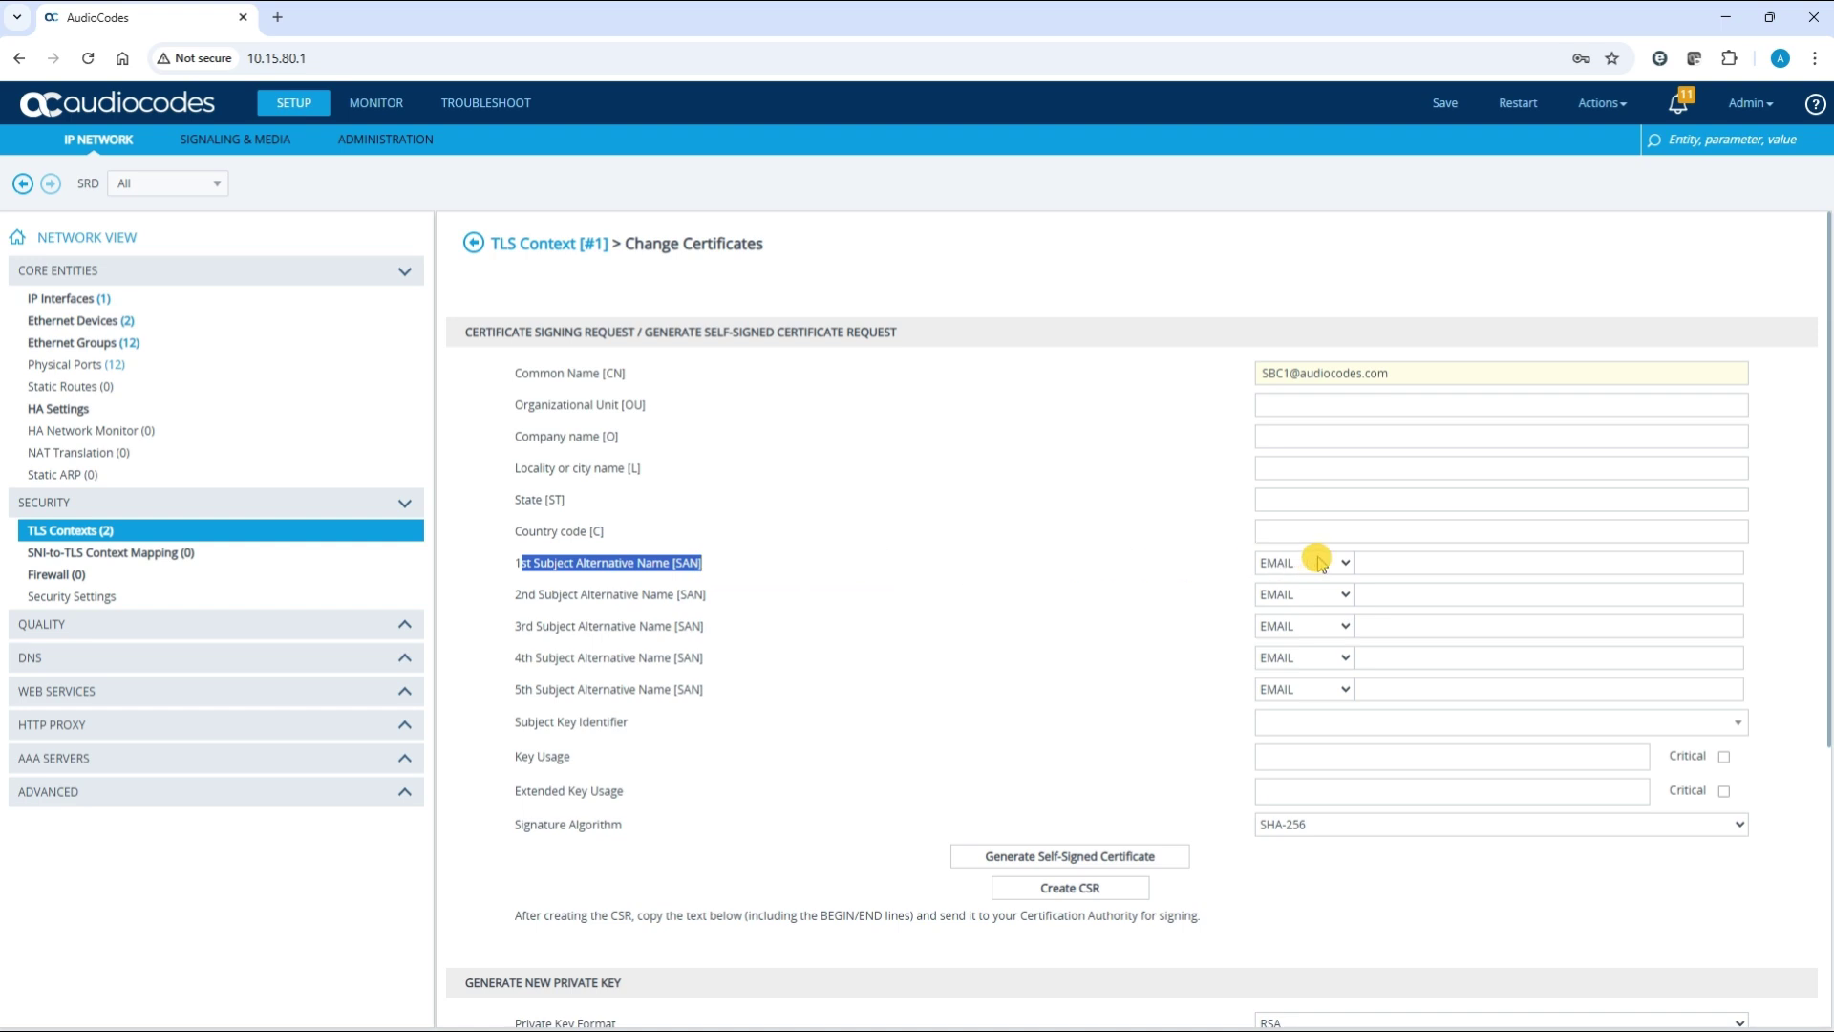
pyautogui.click(1349, 564)
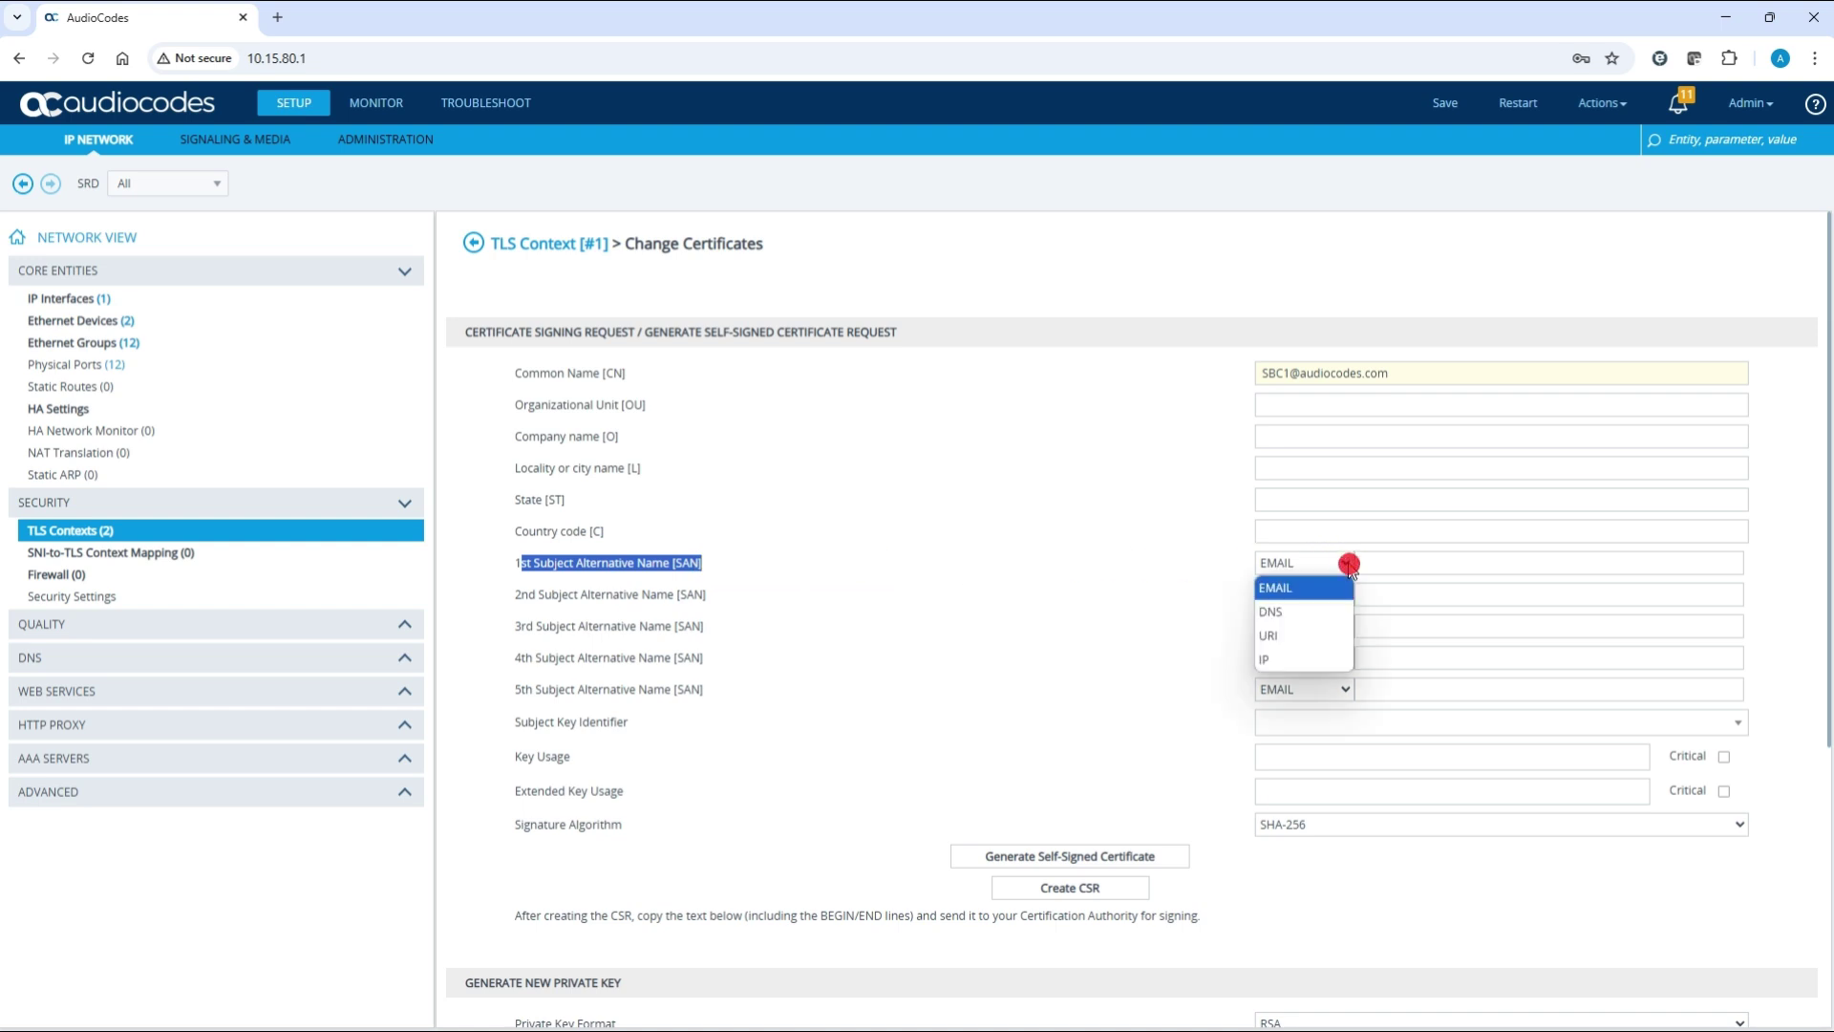
pyautogui.click(1336, 611)
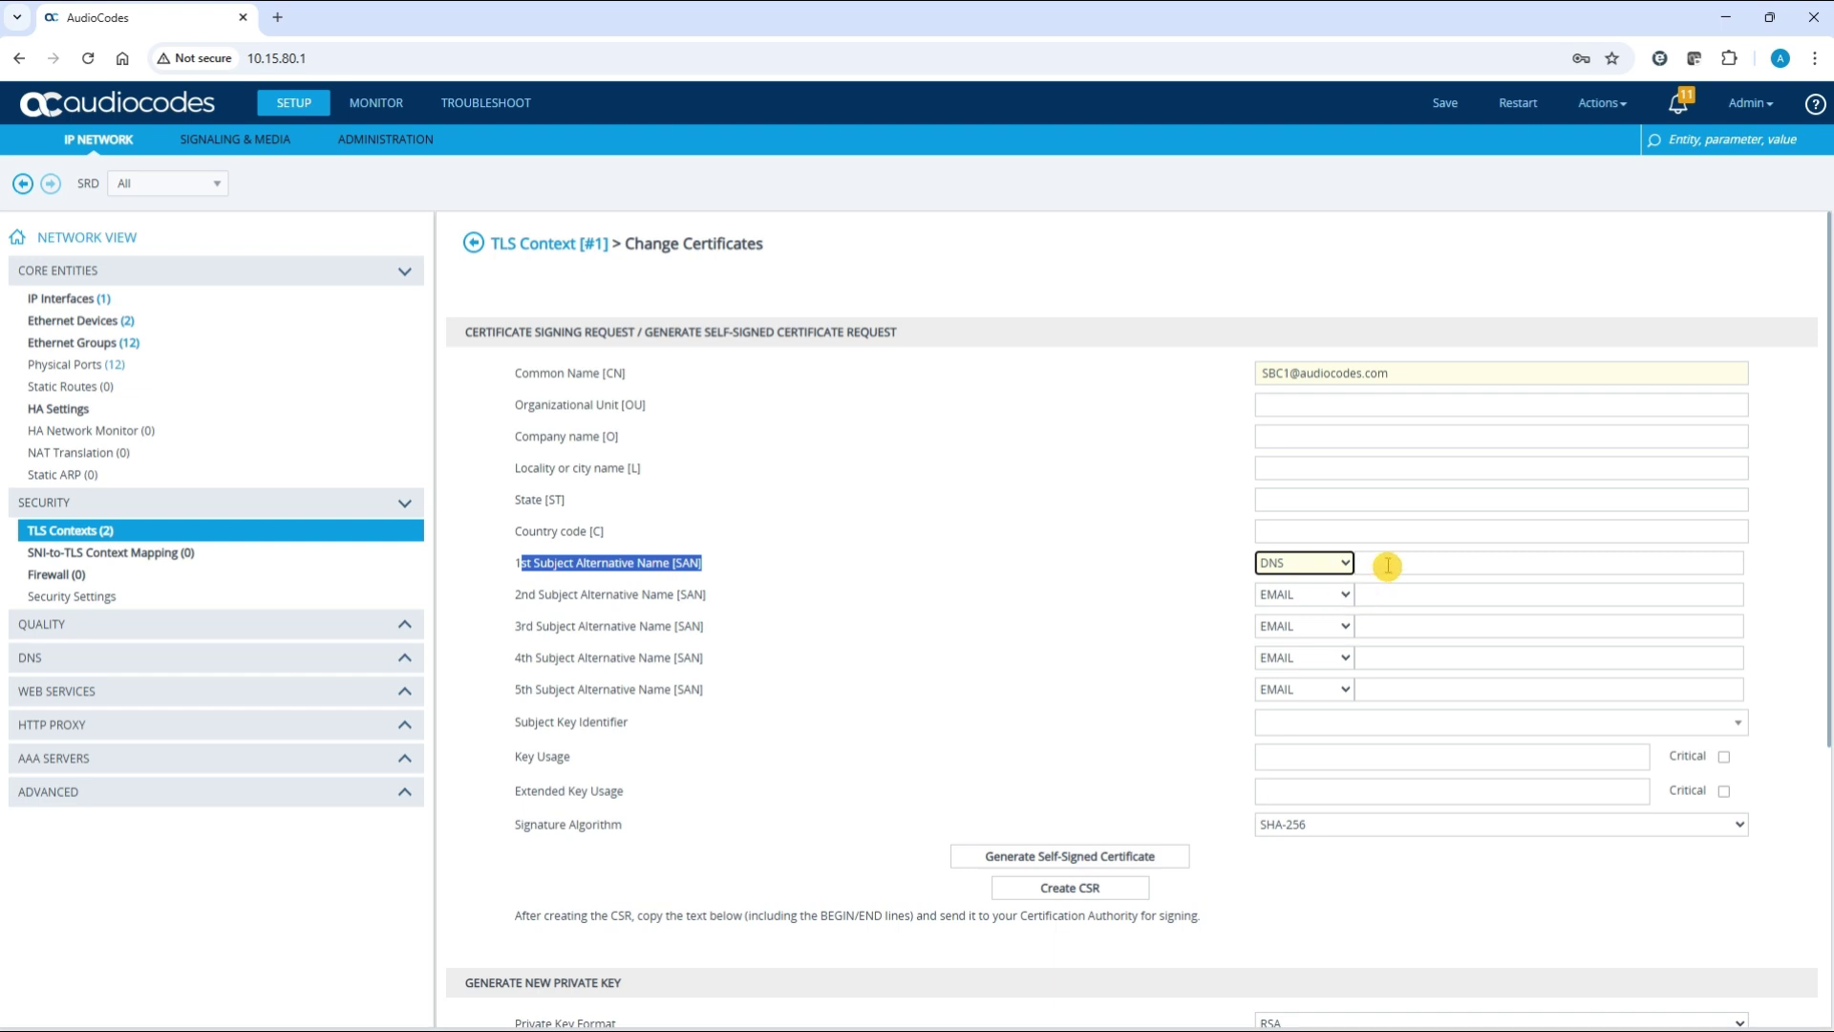
# Type the SBC address into the first SAN value, then select and delete it
pyautogui.click(1388, 563)
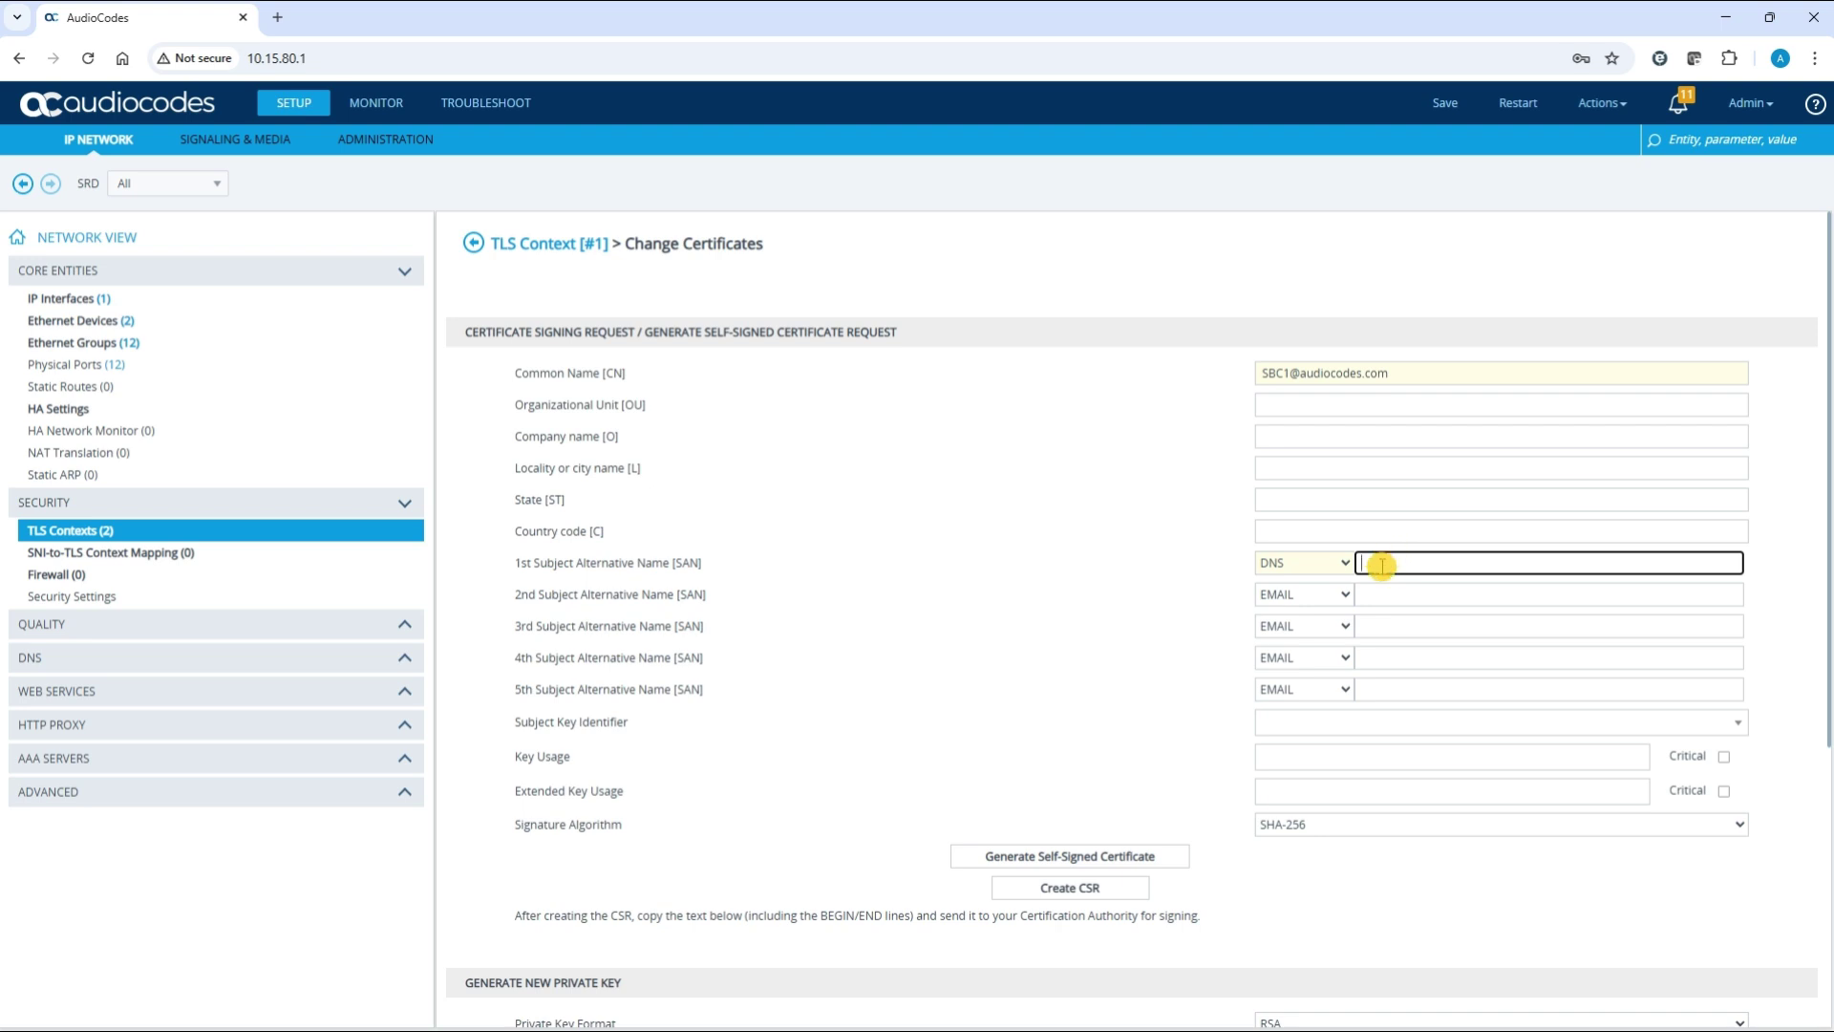
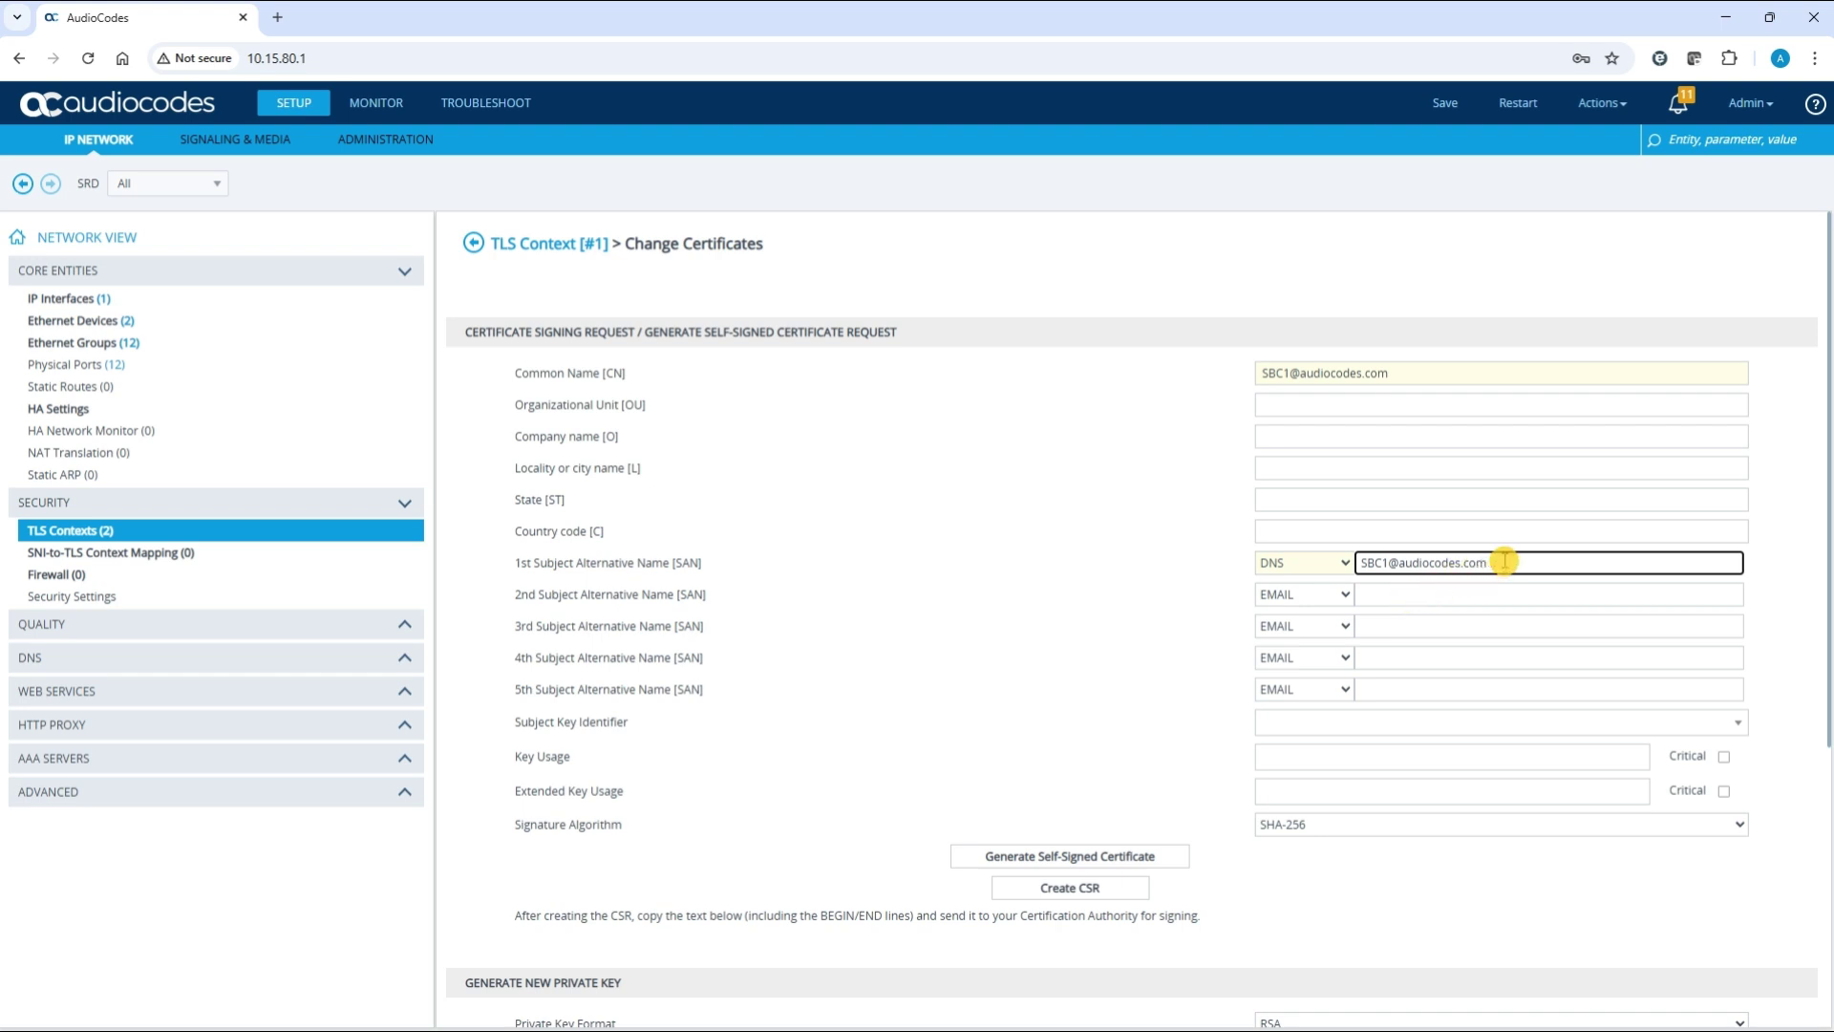
pyautogui.click(1504, 560)
pyautogui.moveTo(1504, 561); pyautogui.dragTo(1351, 567)
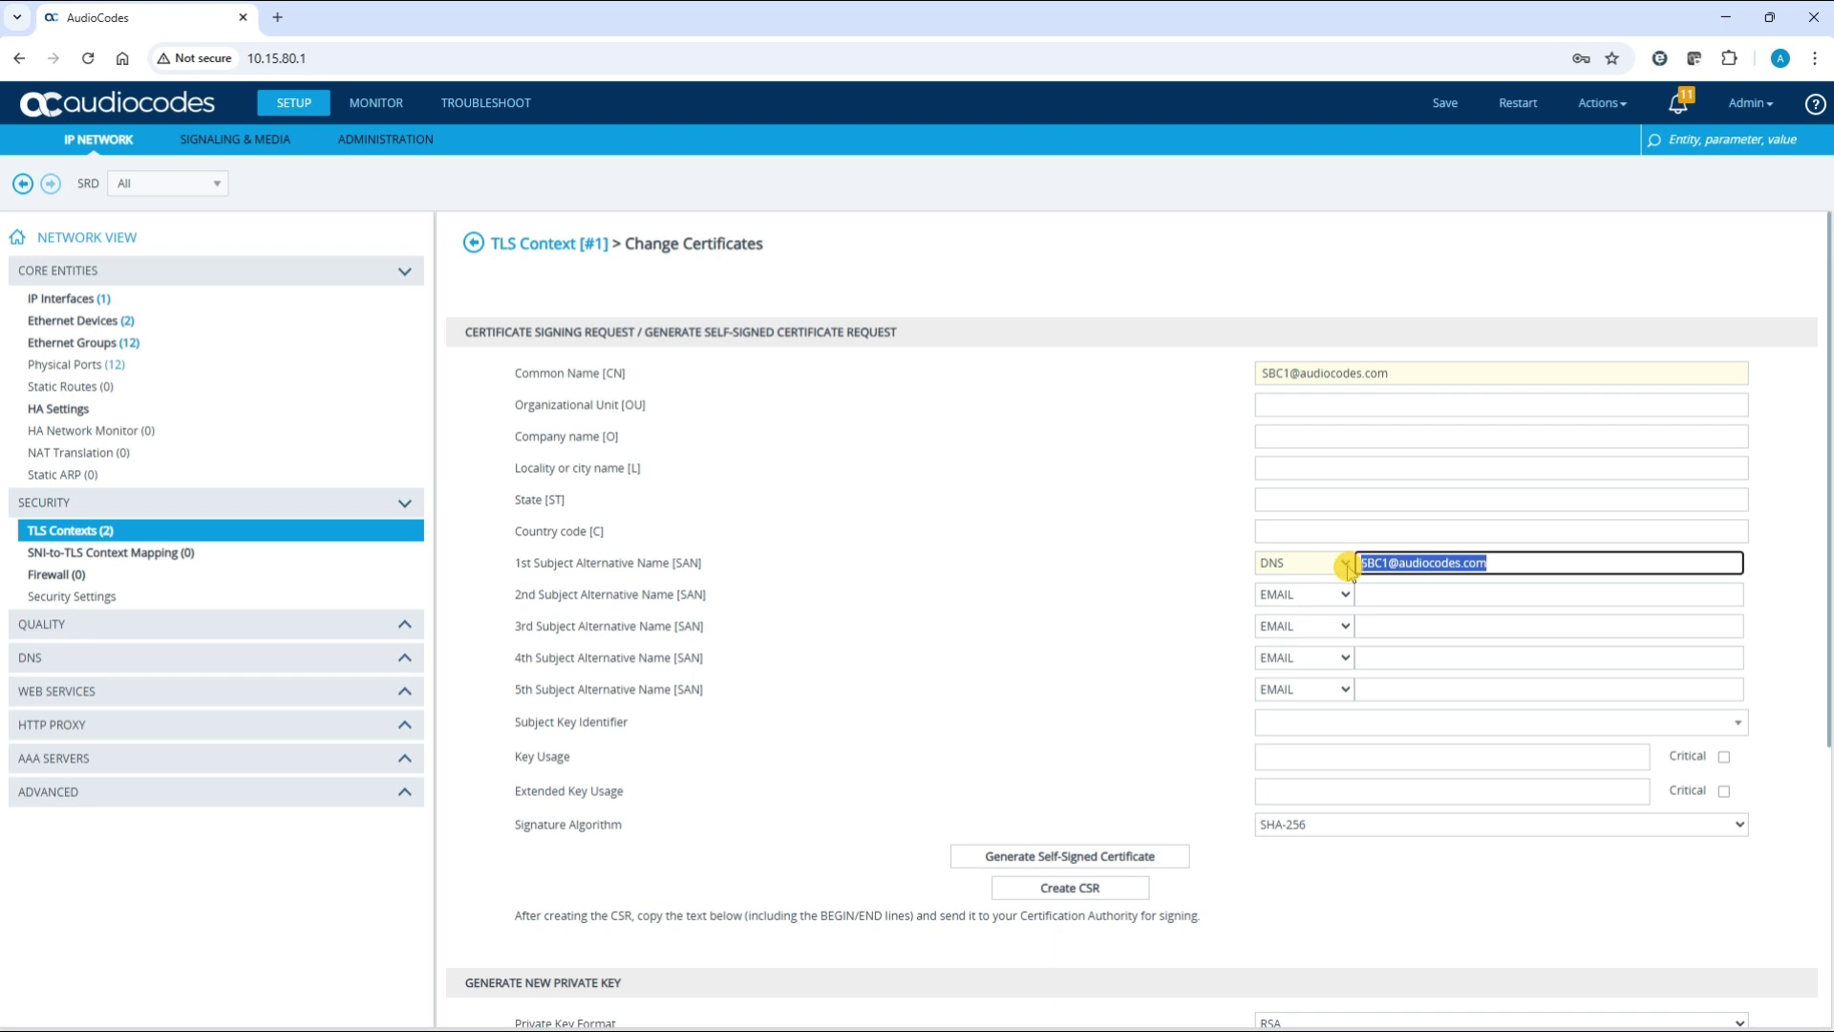
pyautogui.press('BackSpace')
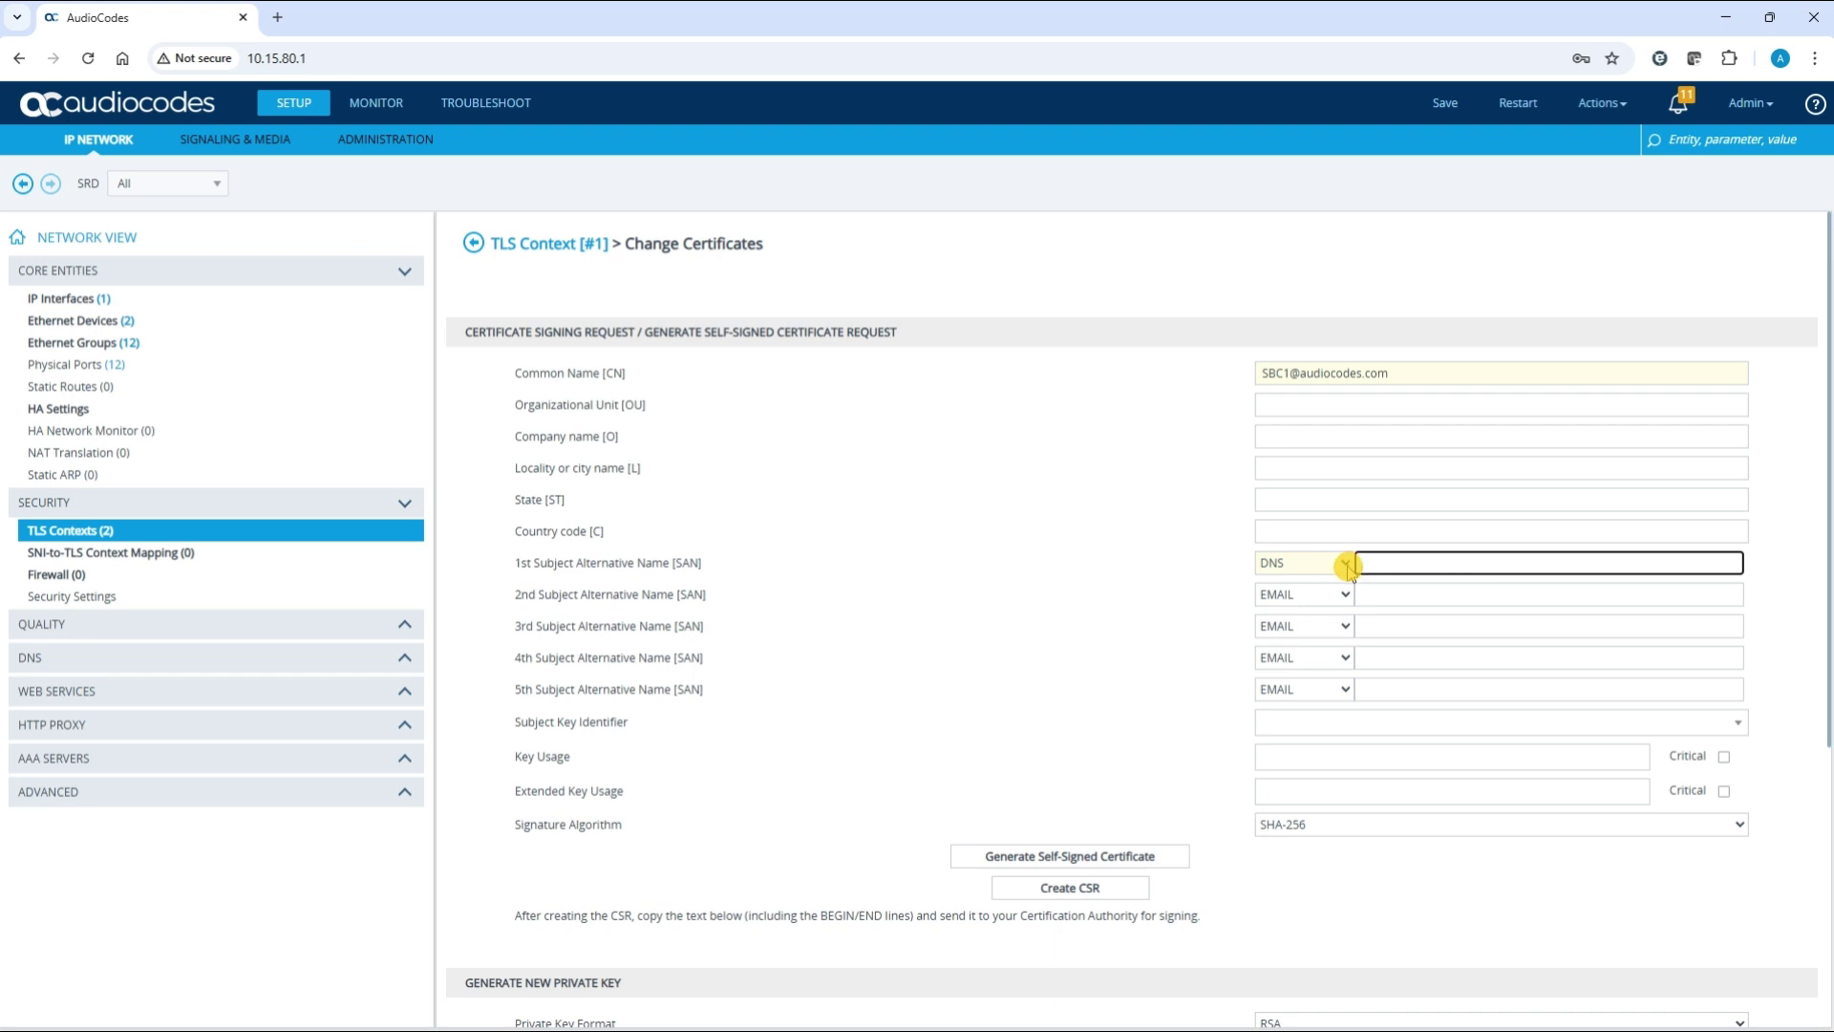
# Switch the 1st Subject Alternative Name type back to EMAIL
pyautogui.click(1345, 565)
pyautogui.click(1330, 584)
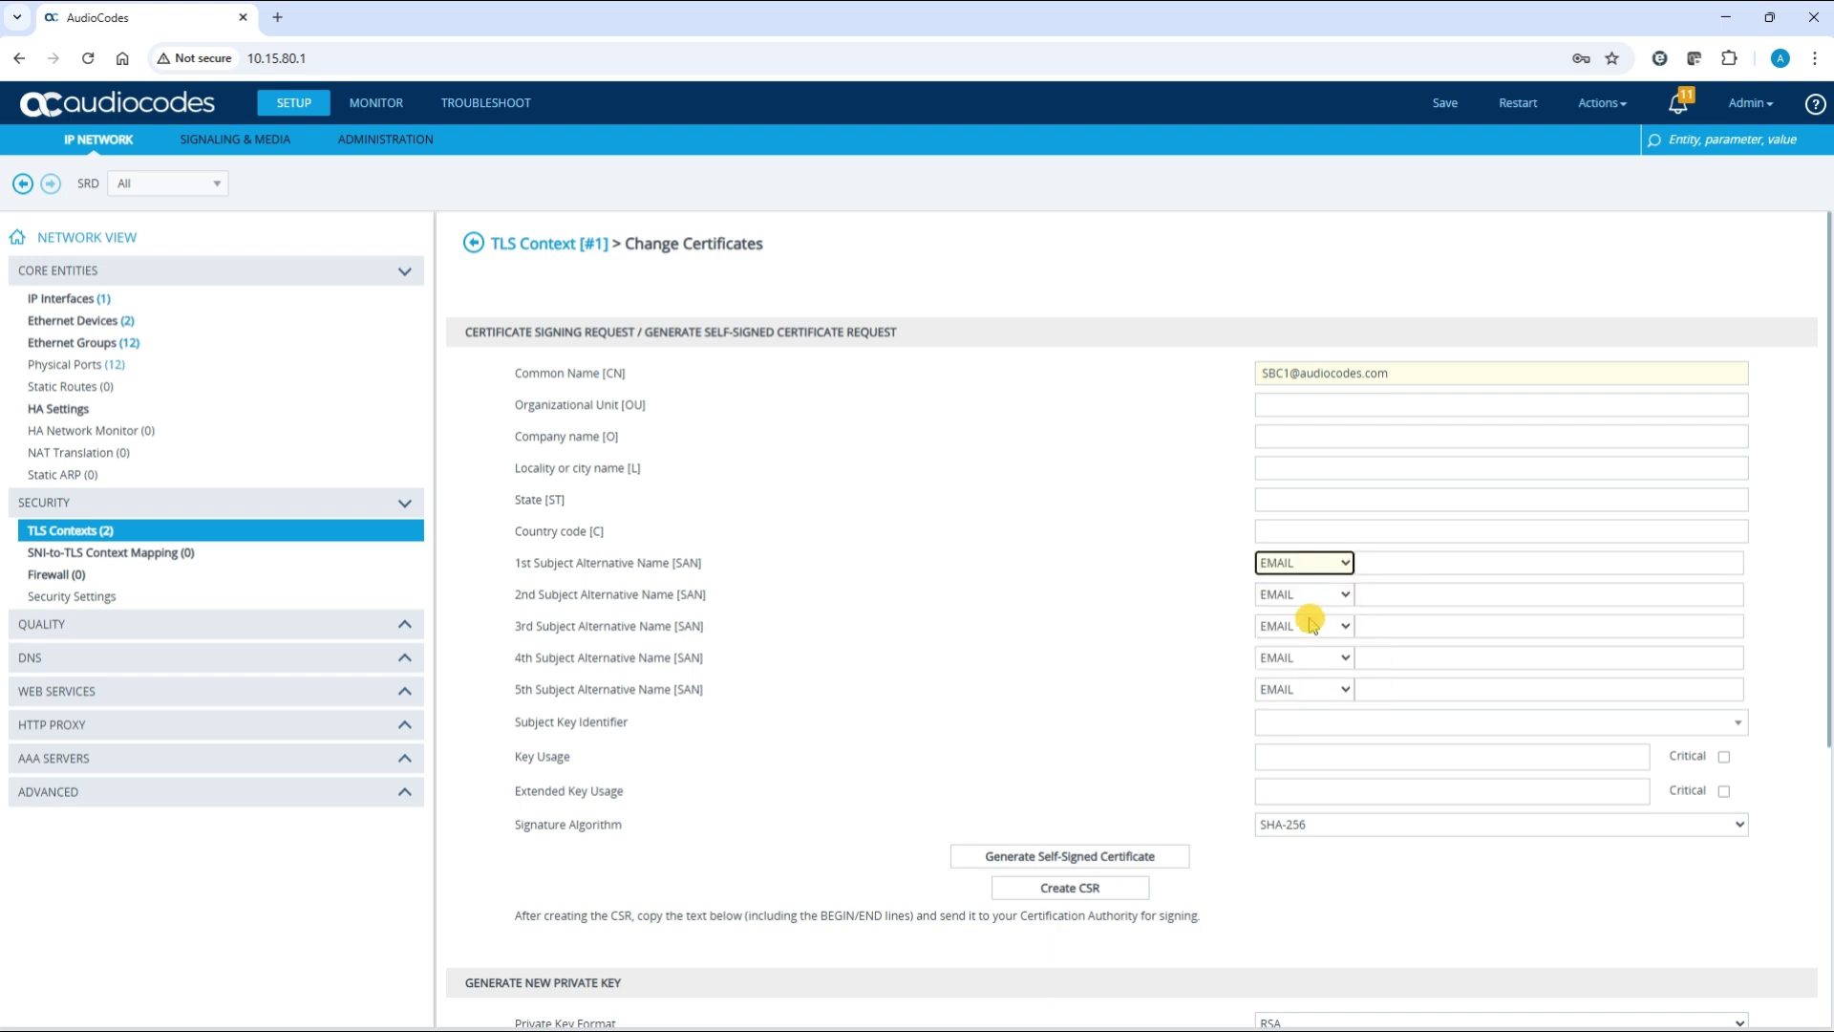
pyautogui.scroll(-2, 1311, 620)
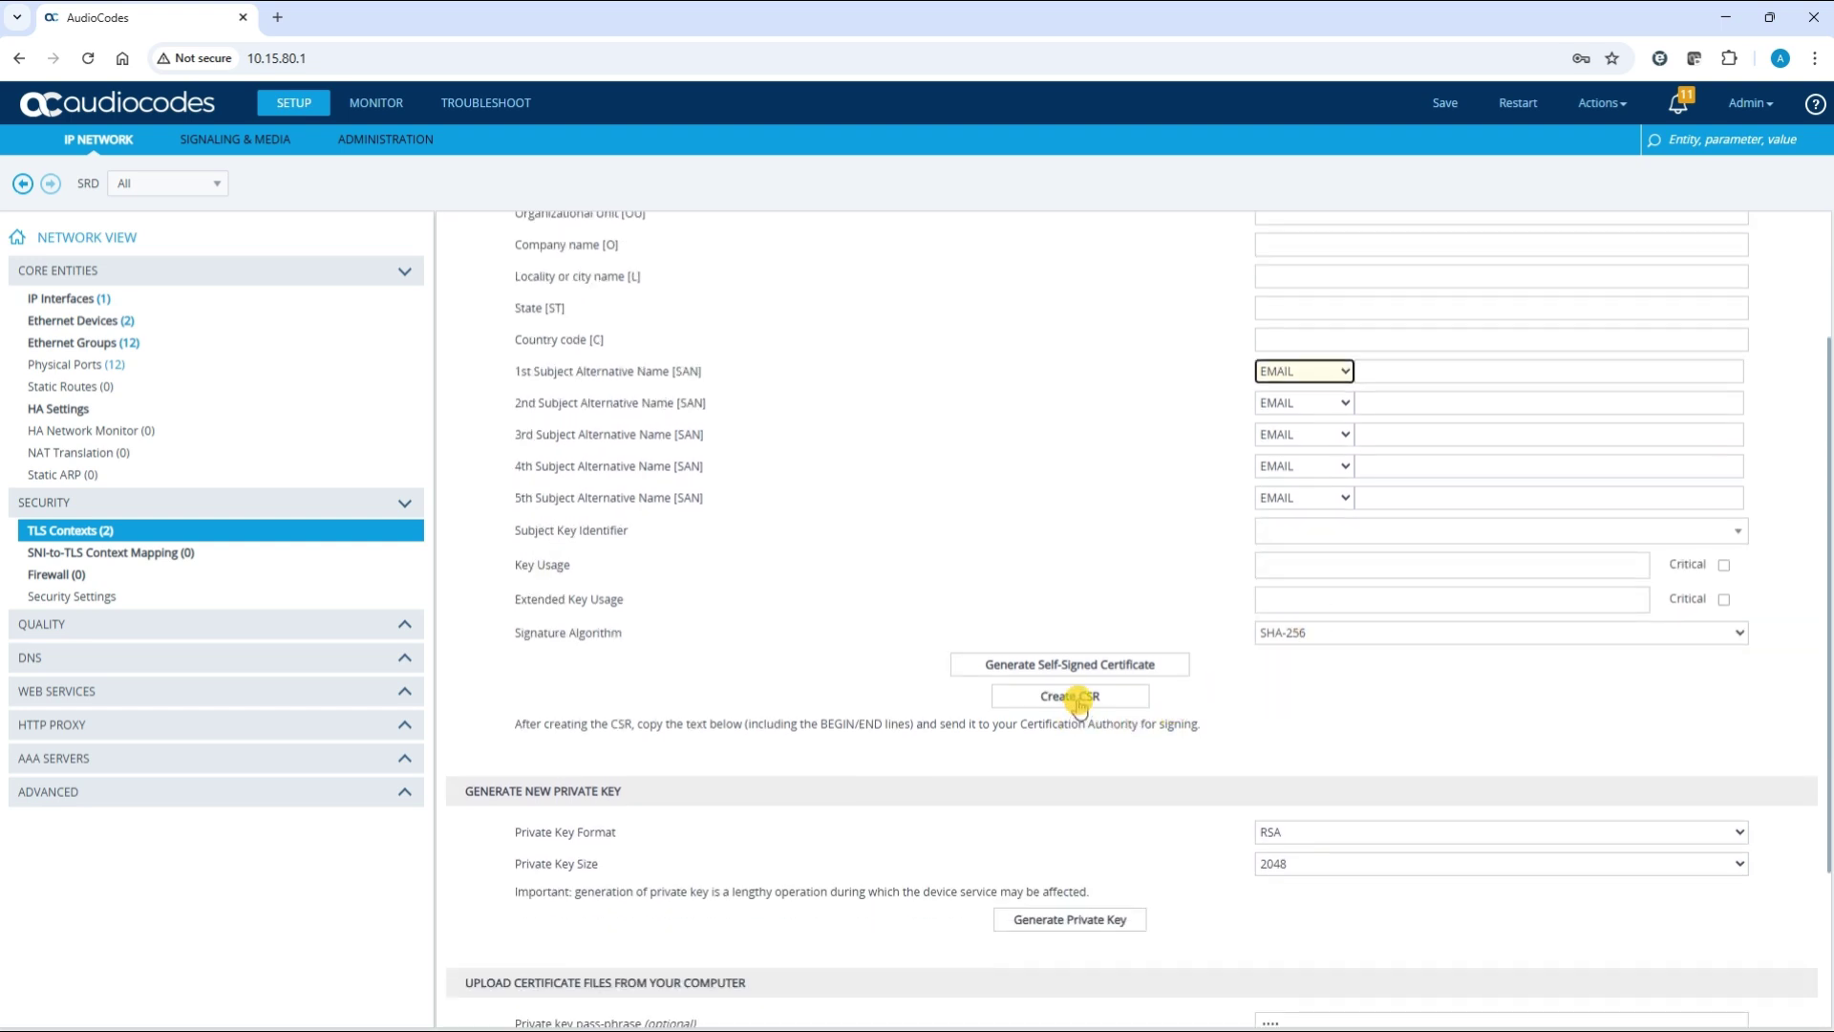
# Generate the CSR and select its full BEGIN/END text block
pyautogui.click(1073, 697)
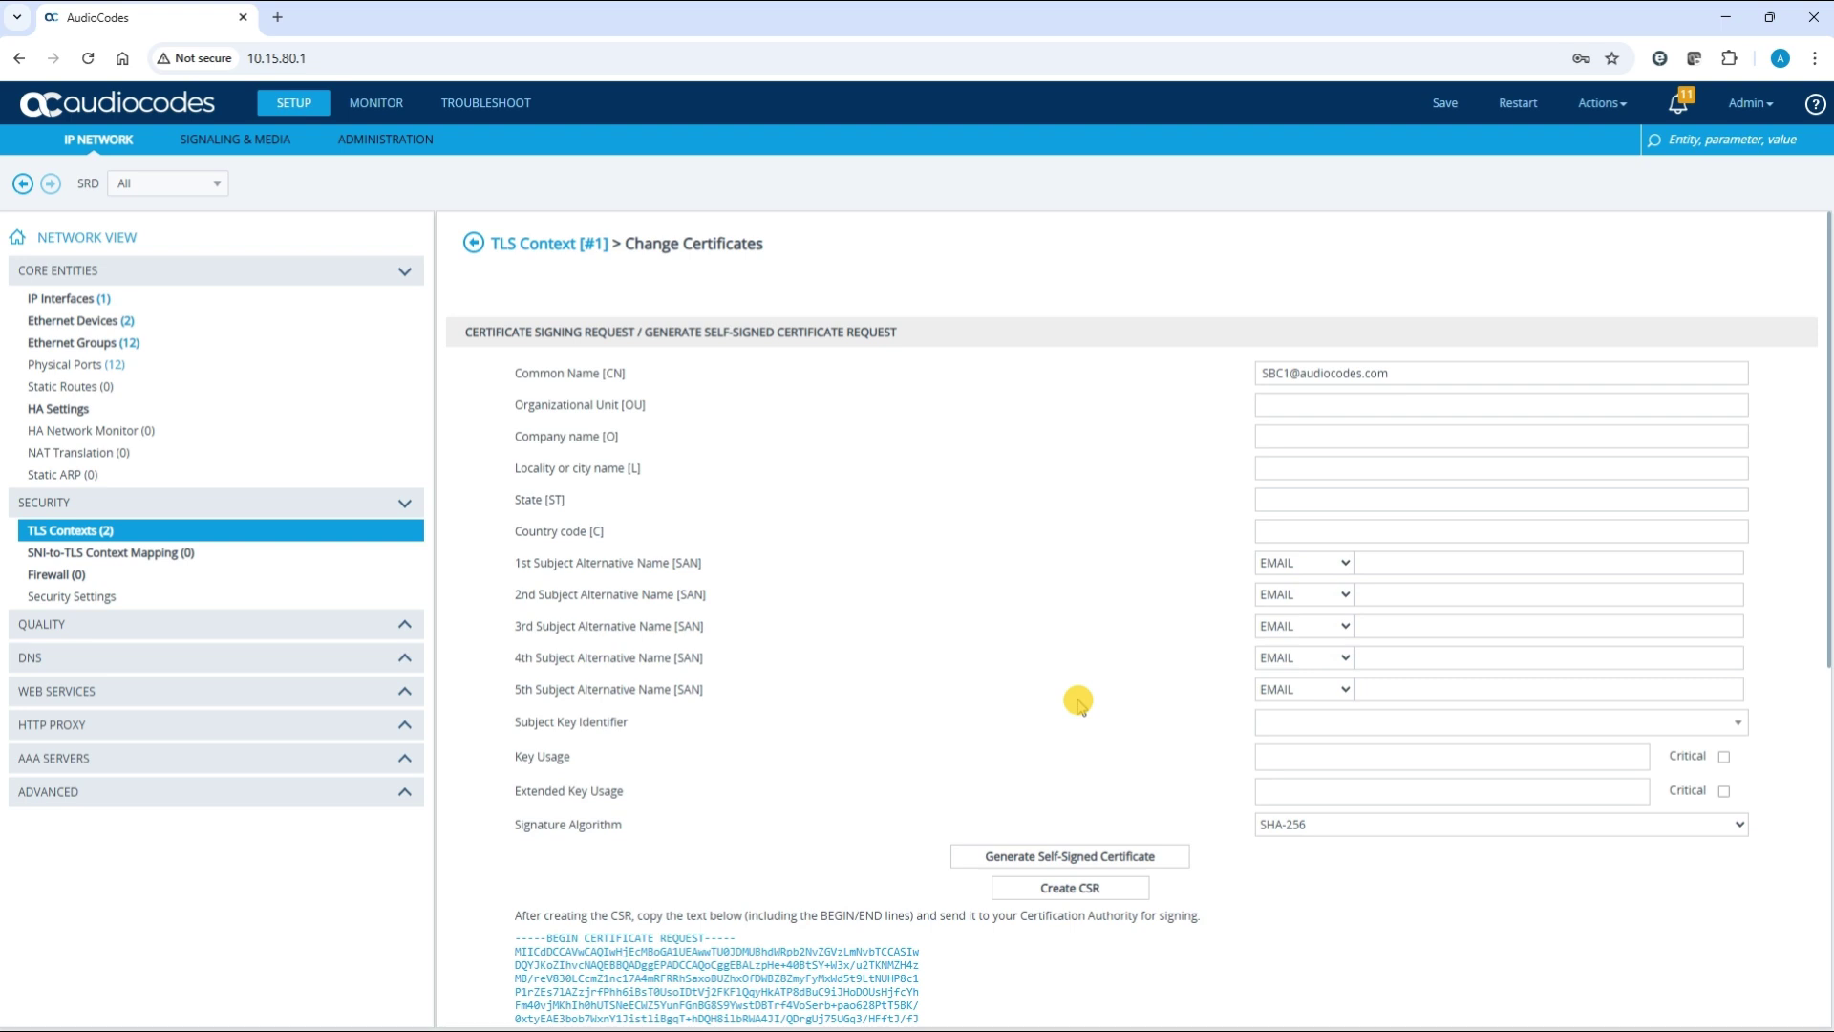
pyautogui.scroll(-3, 1078, 702)
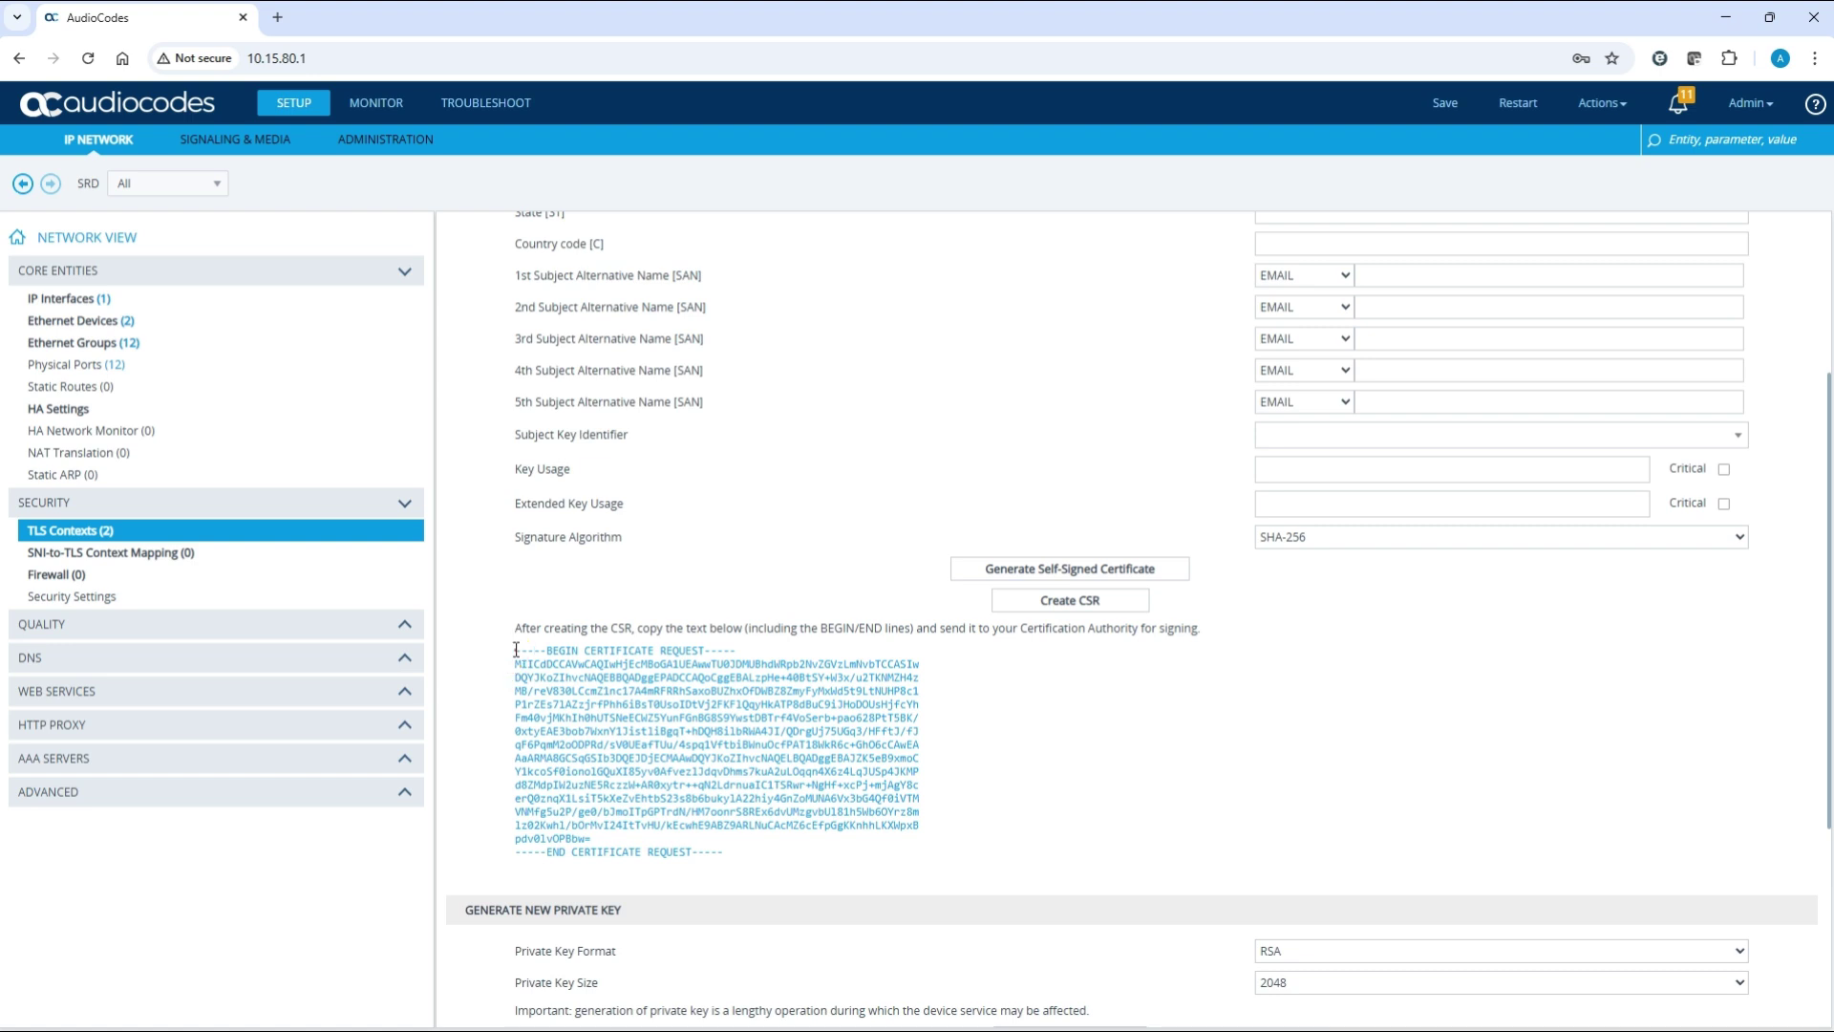
pyautogui.moveTo(516, 649); pyautogui.dragTo(814, 860)
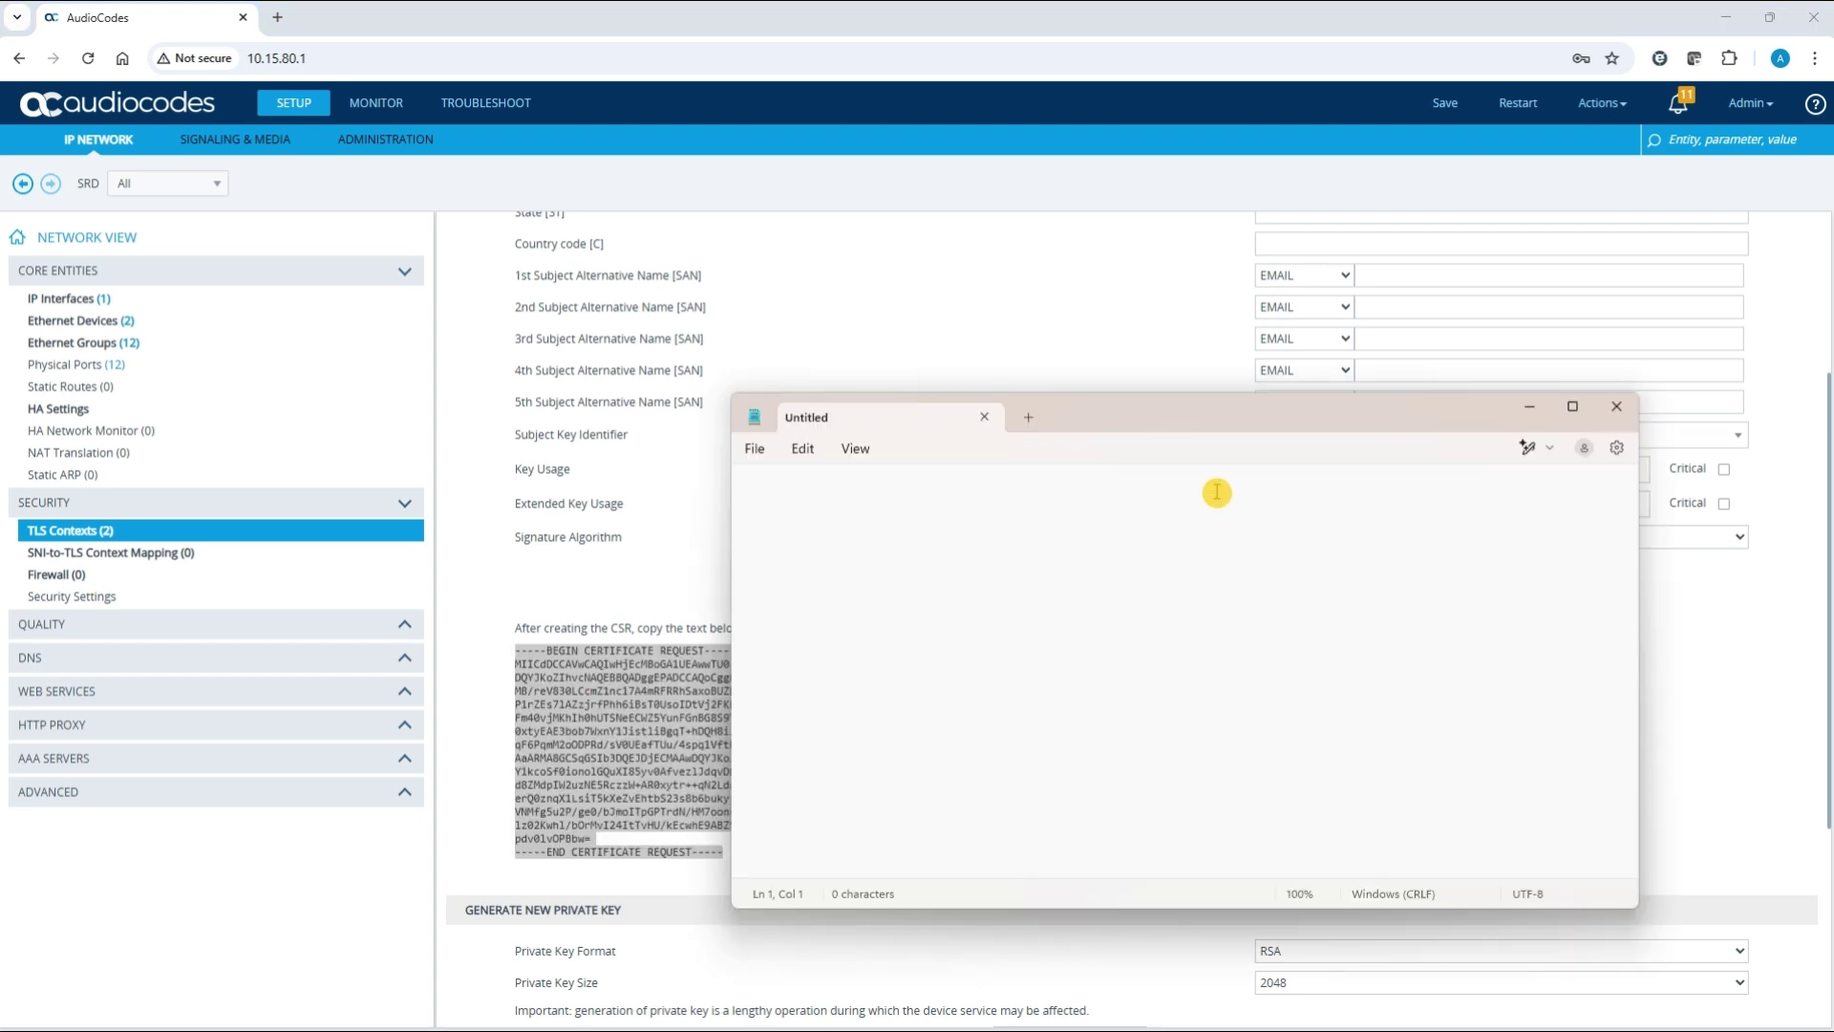
# Paste the CSR into Notepad and save it as SBC1Certificate in Documents
pyautogui.click(1216, 491)
pyautogui.write('-----BEGIN CERTIFICATE REQUEST----- MIICdDCCAVwCAQIwHjEcMBoGA1UEAwwTU0JDMUBhdWRpb2NvZGVzLmNvbTCCASIw DQYJKoZIhvcNAQEBBQADggEPADCCAQoCggEBALzpHe+40BtSY+W3x/u2TKNMZH4z MB/reV830LCcmZ1nc17A4mRFRRhSaxoBUZhxOfDWBZ8ZmyFyMxWd5t9LtNUHP8c1 P1rZEs71AZzjrfPhh6iBsT0UsoIDtVj2FKF1QqyHkATP8dBuC9iJHoDOUsHjfcYh Fm40vjMKhIh0hUTSNeECWZ5YunFGnBG8S9YwstDBTrf4VoSerb+pao628PtT5BK/ 0xtyEAE3bob7WxnY1Jistl1BgqT+hDQH8ilbRWA4JI/QDrgUj75UGq3/HFftJ/fJ qF6PqmM2oODPRd/sV0UEafTUu/4spq1VftbiBWnuOcfPAT18WkR6c+GhO6cCAwEA AaARMA8GCSqGSIb3DQEJDjECMAAwDQYJKoZIhvcNAQELBQADggEBAJZK5eB9xmoC Y1kcoSf0ionolGQuXI85yv0Afvez1JdqvDhms7kuA2uLOqqn4X6z4LqJUSp4JKMP d8ZMdpIW2uzNE5RczzW+AR0xytr++qN2LdrnuaIC1TSRwr+NgHf+xcPj+mjAgY8c erQ0znqX1LsiT5kXeZvEhtbS23s8b6buky1A22hiy4GnZoMUNA6Vx3bG4Qf0iVTM VNMfg5u2P/ge0/bJmoITpGPTrdN/HM7oonrS8REx6dvUMzgvbU181h5Wb6OYrz8m 1z02Kwh1/bOrMvI24ItTvHU/kEcwhE9ABZ9ARLNuCAcMZ6cEfpGgKKnhhLKXWpxB pdv0lvOPBbw= -----END CERTIFICATE REQUEST-----')
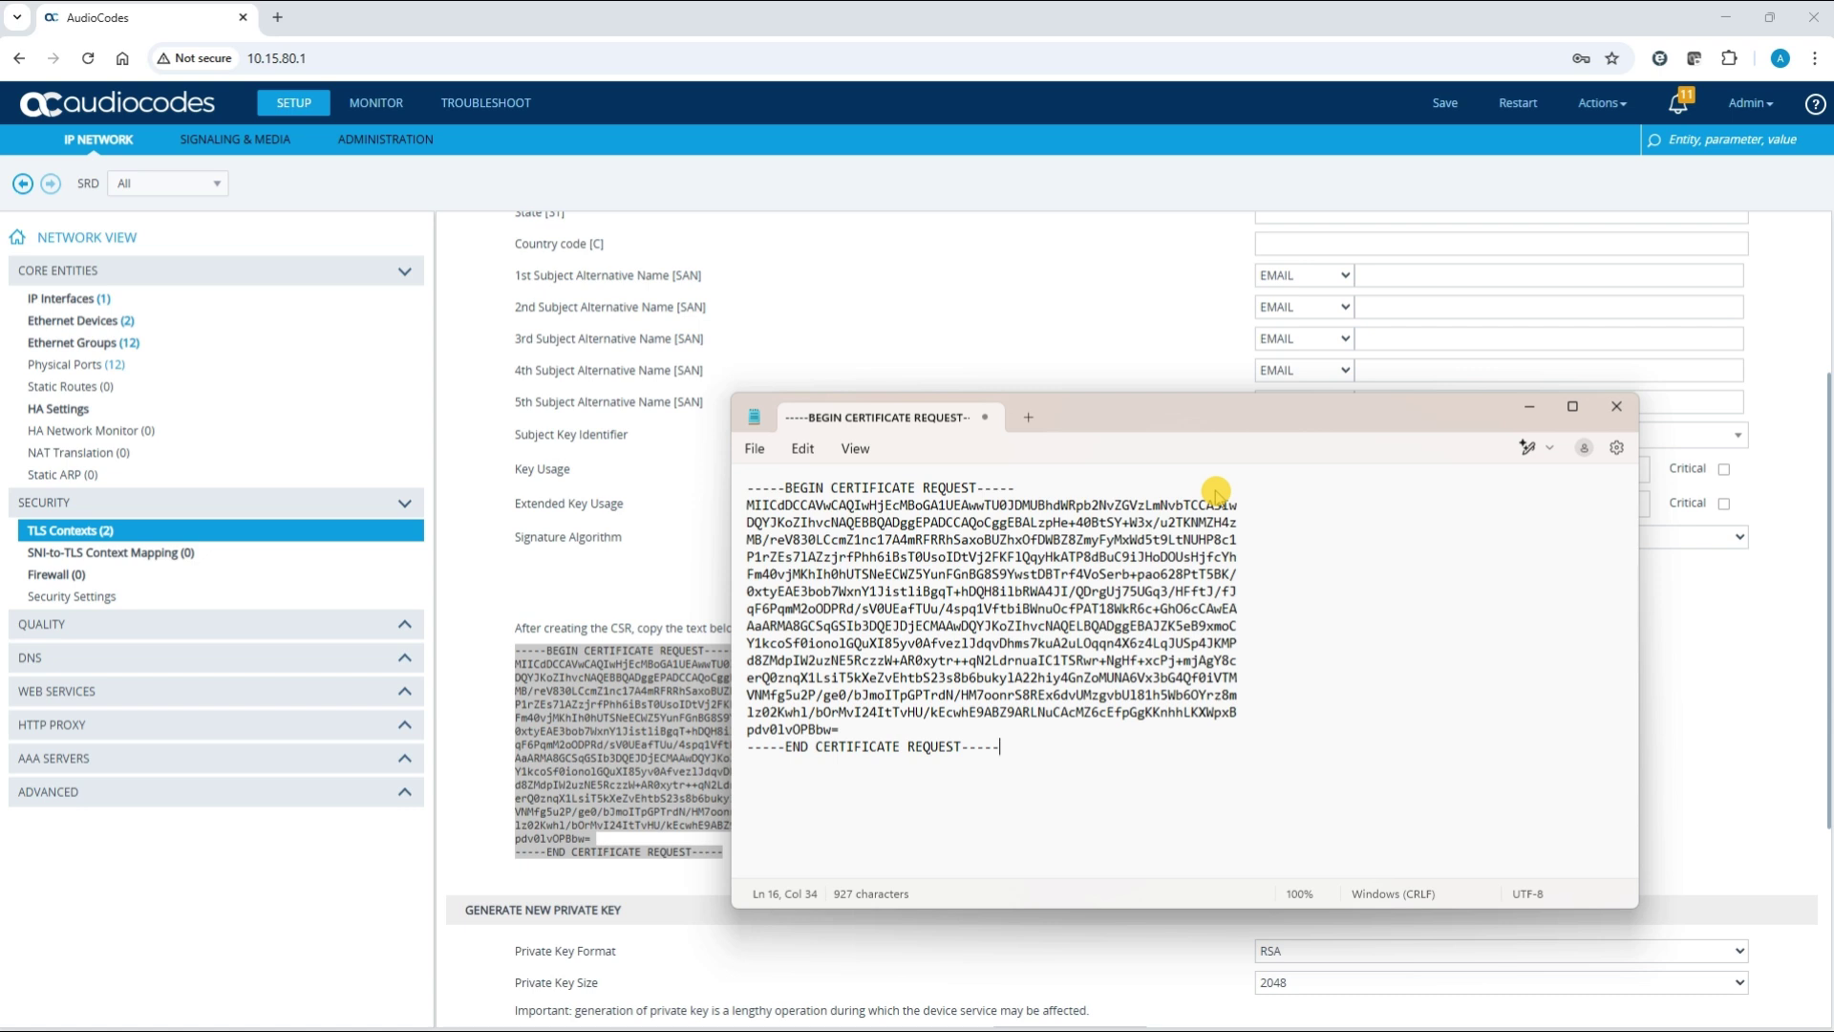
pyautogui.click(756, 449)
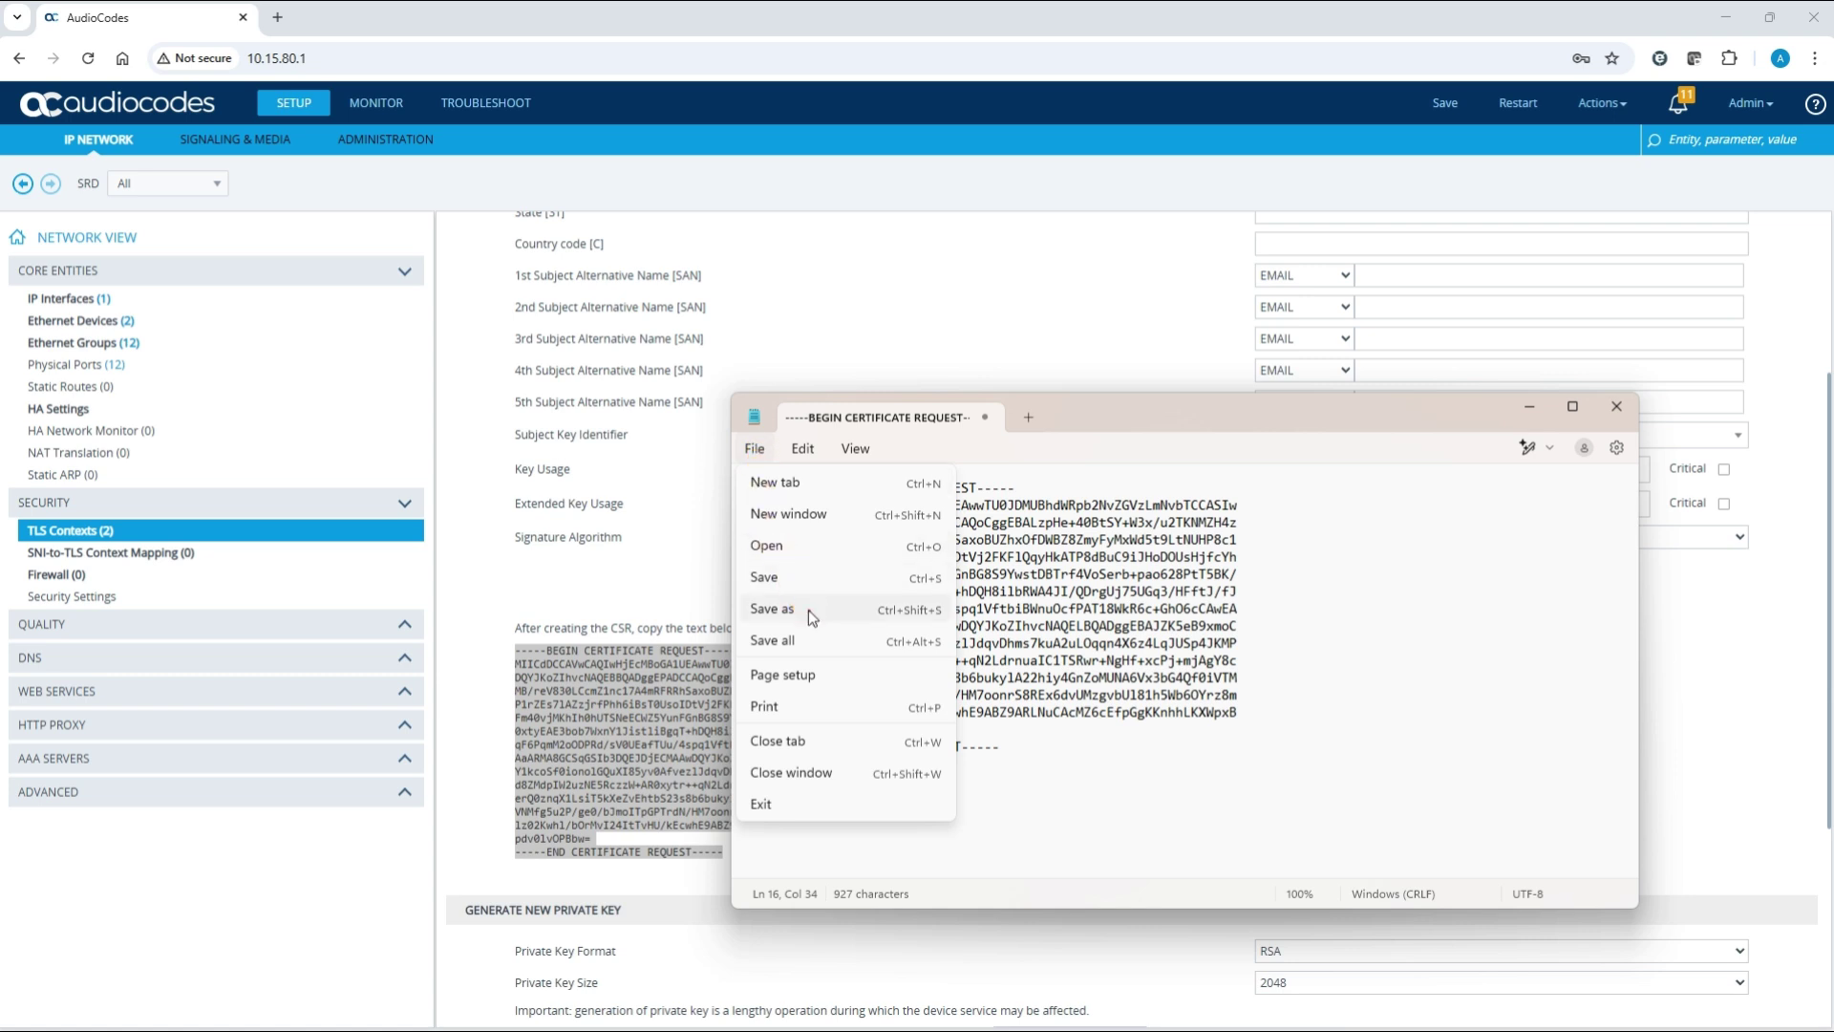
pyautogui.click(808, 609)
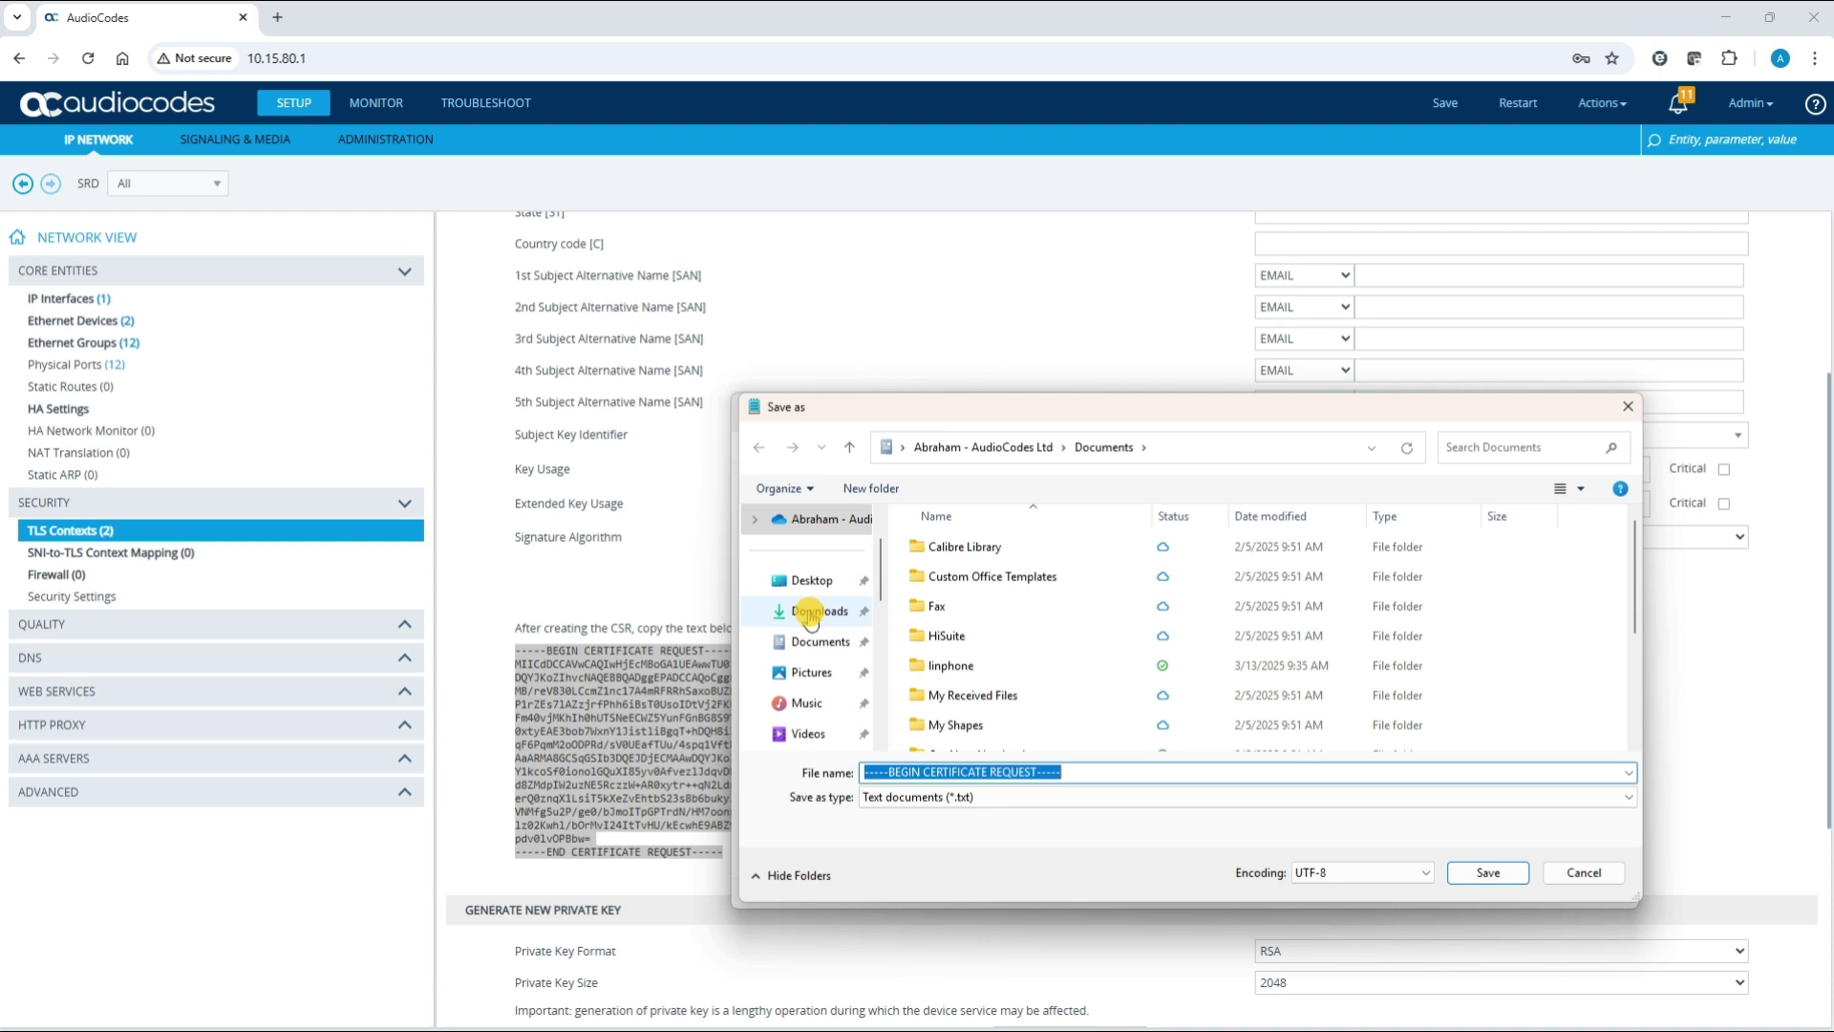
pyautogui.write('SBC1Cert')
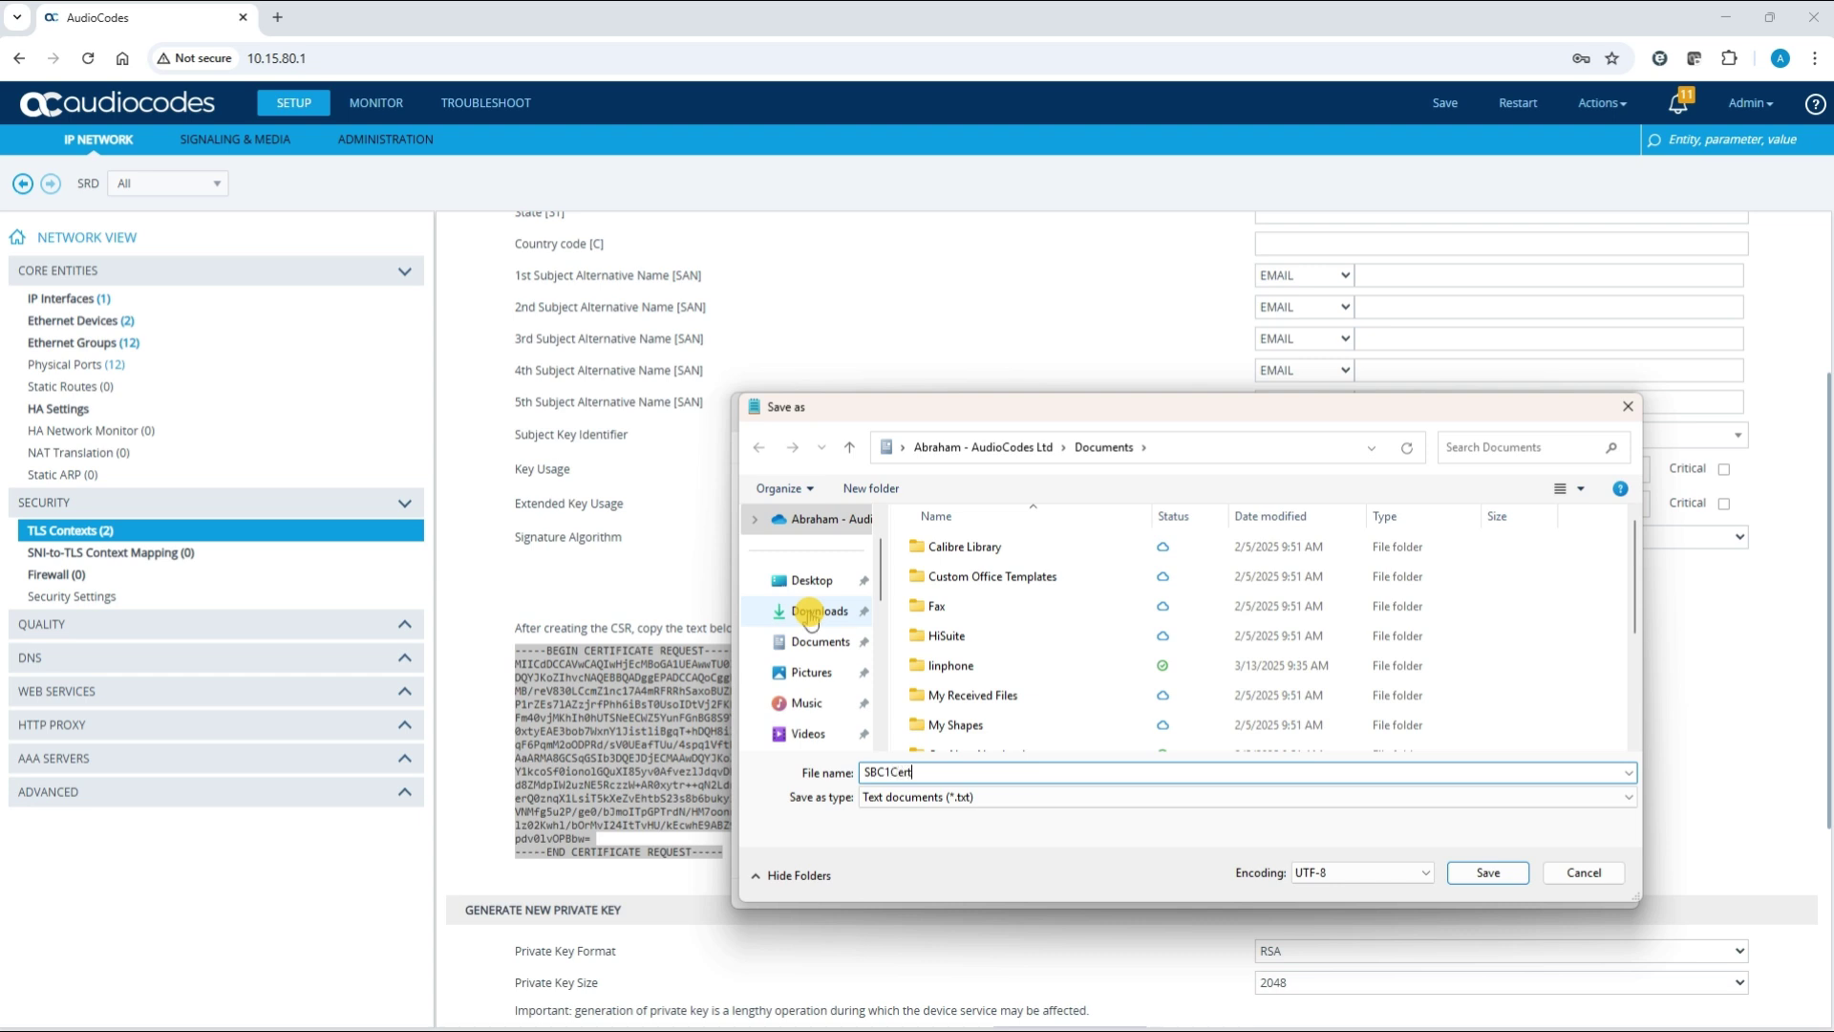
pyautogui.write('ificate')
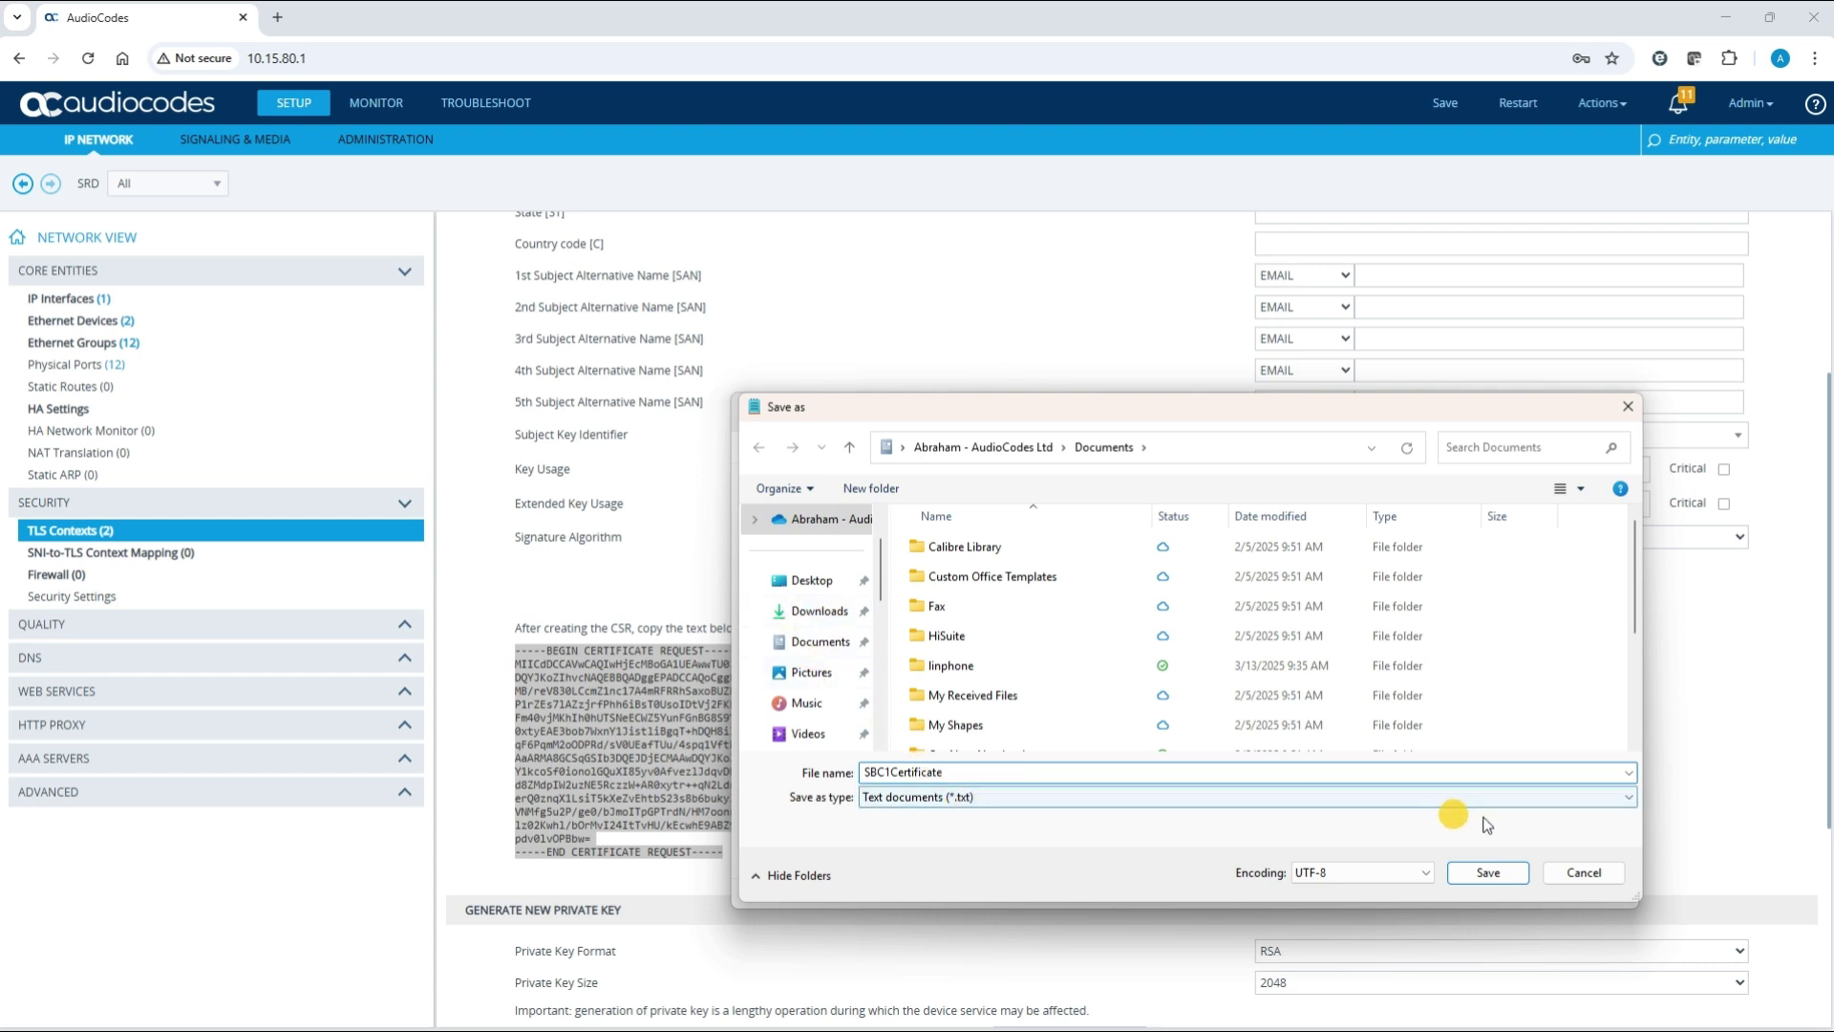
pyautogui.click(1490, 874)
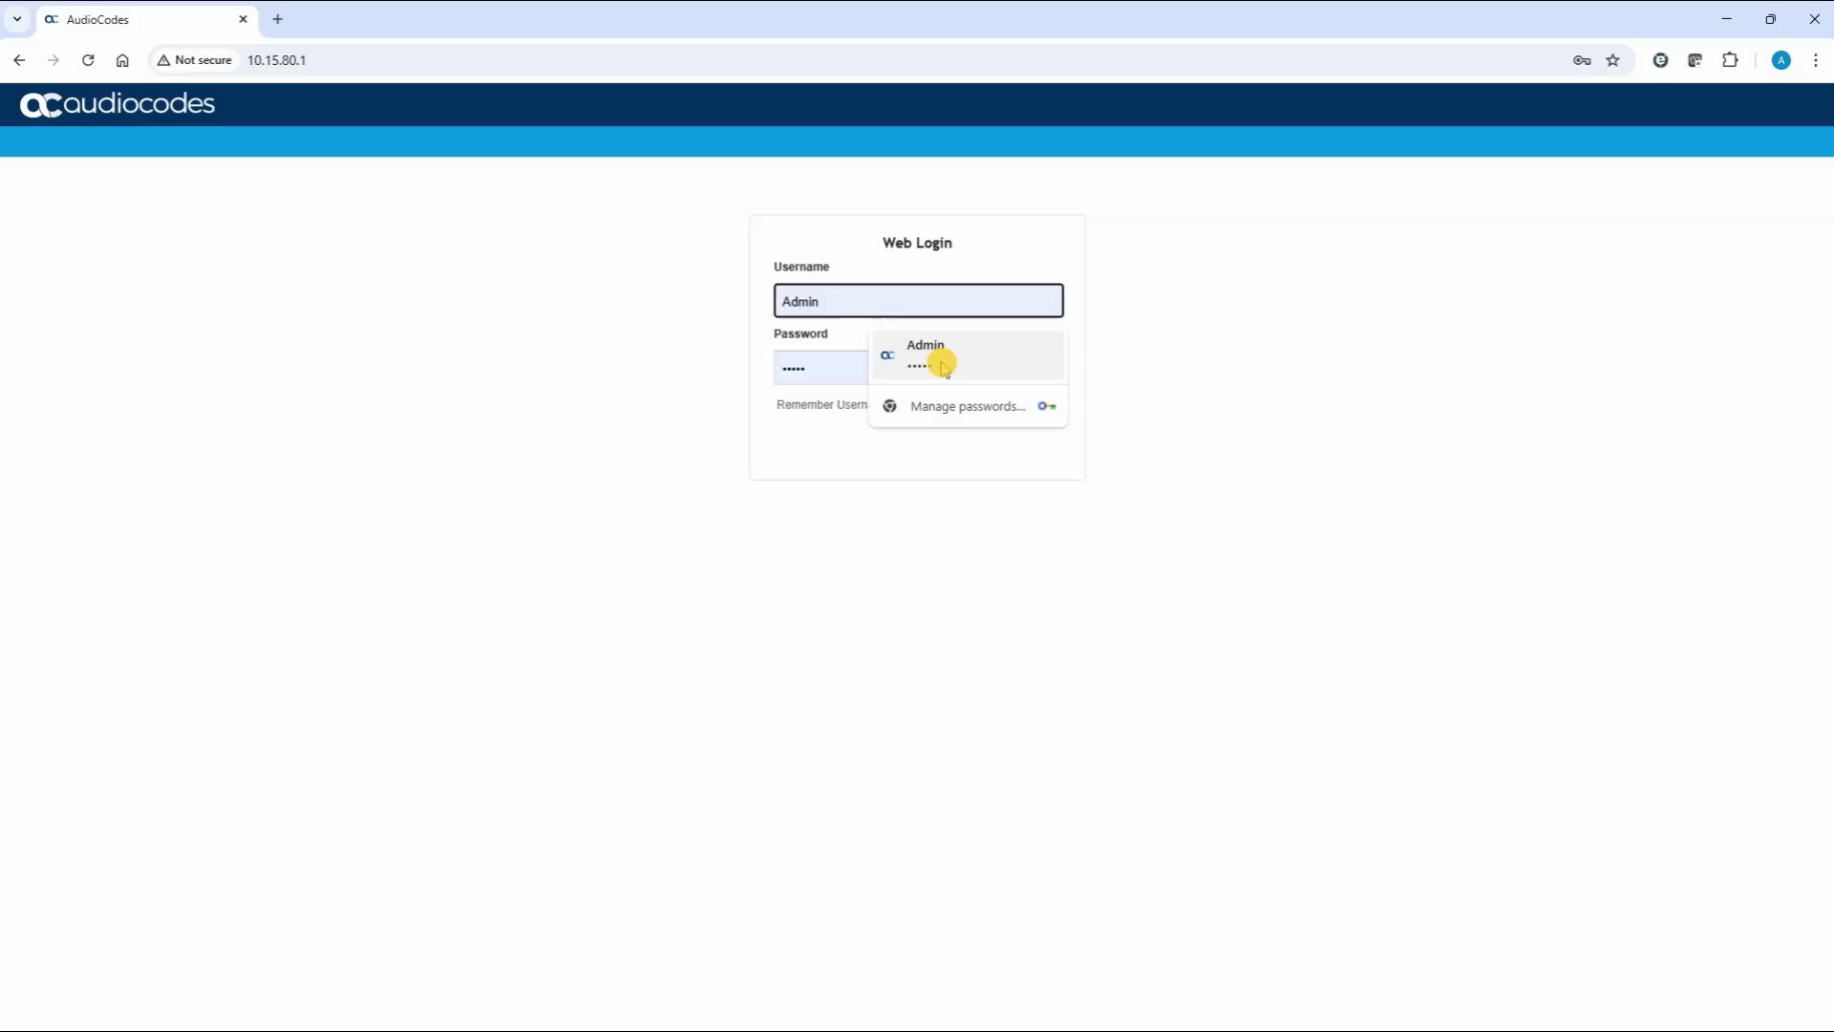
# Log back in with the saved administrator login and switch to the IP Network view
pyautogui.click(944, 365)
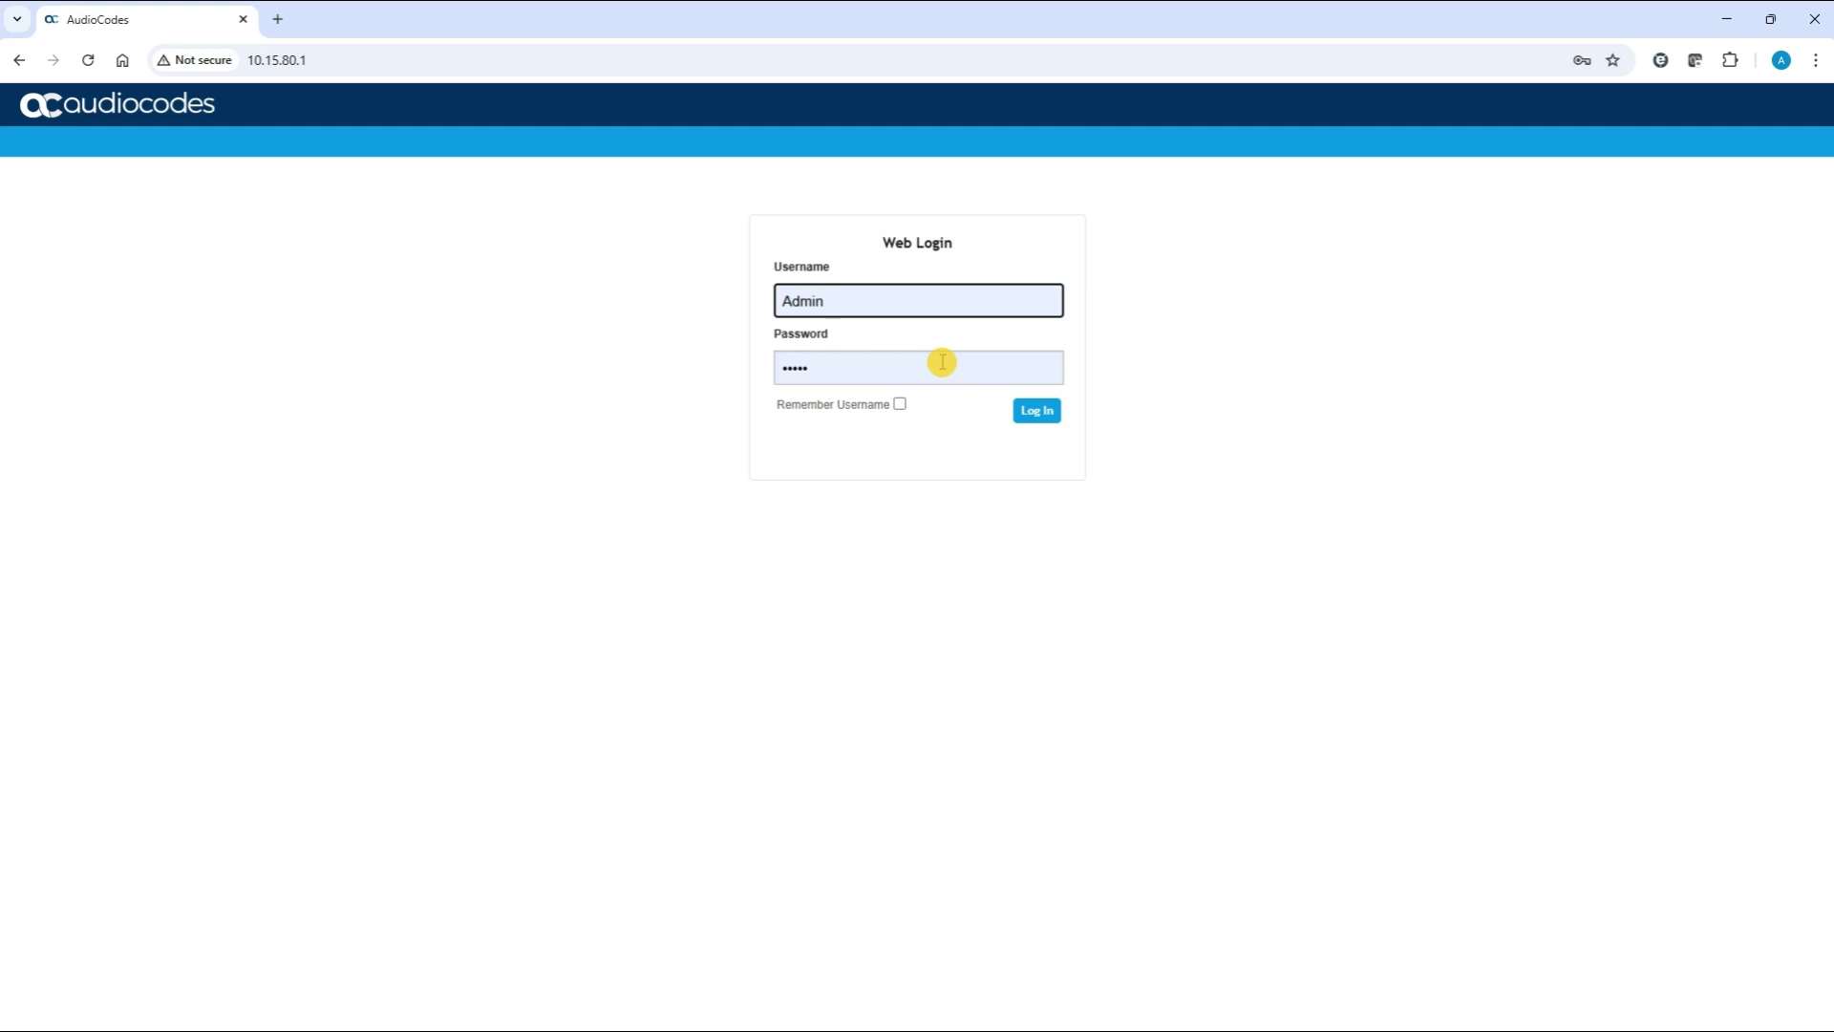
pyautogui.click(1031, 418)
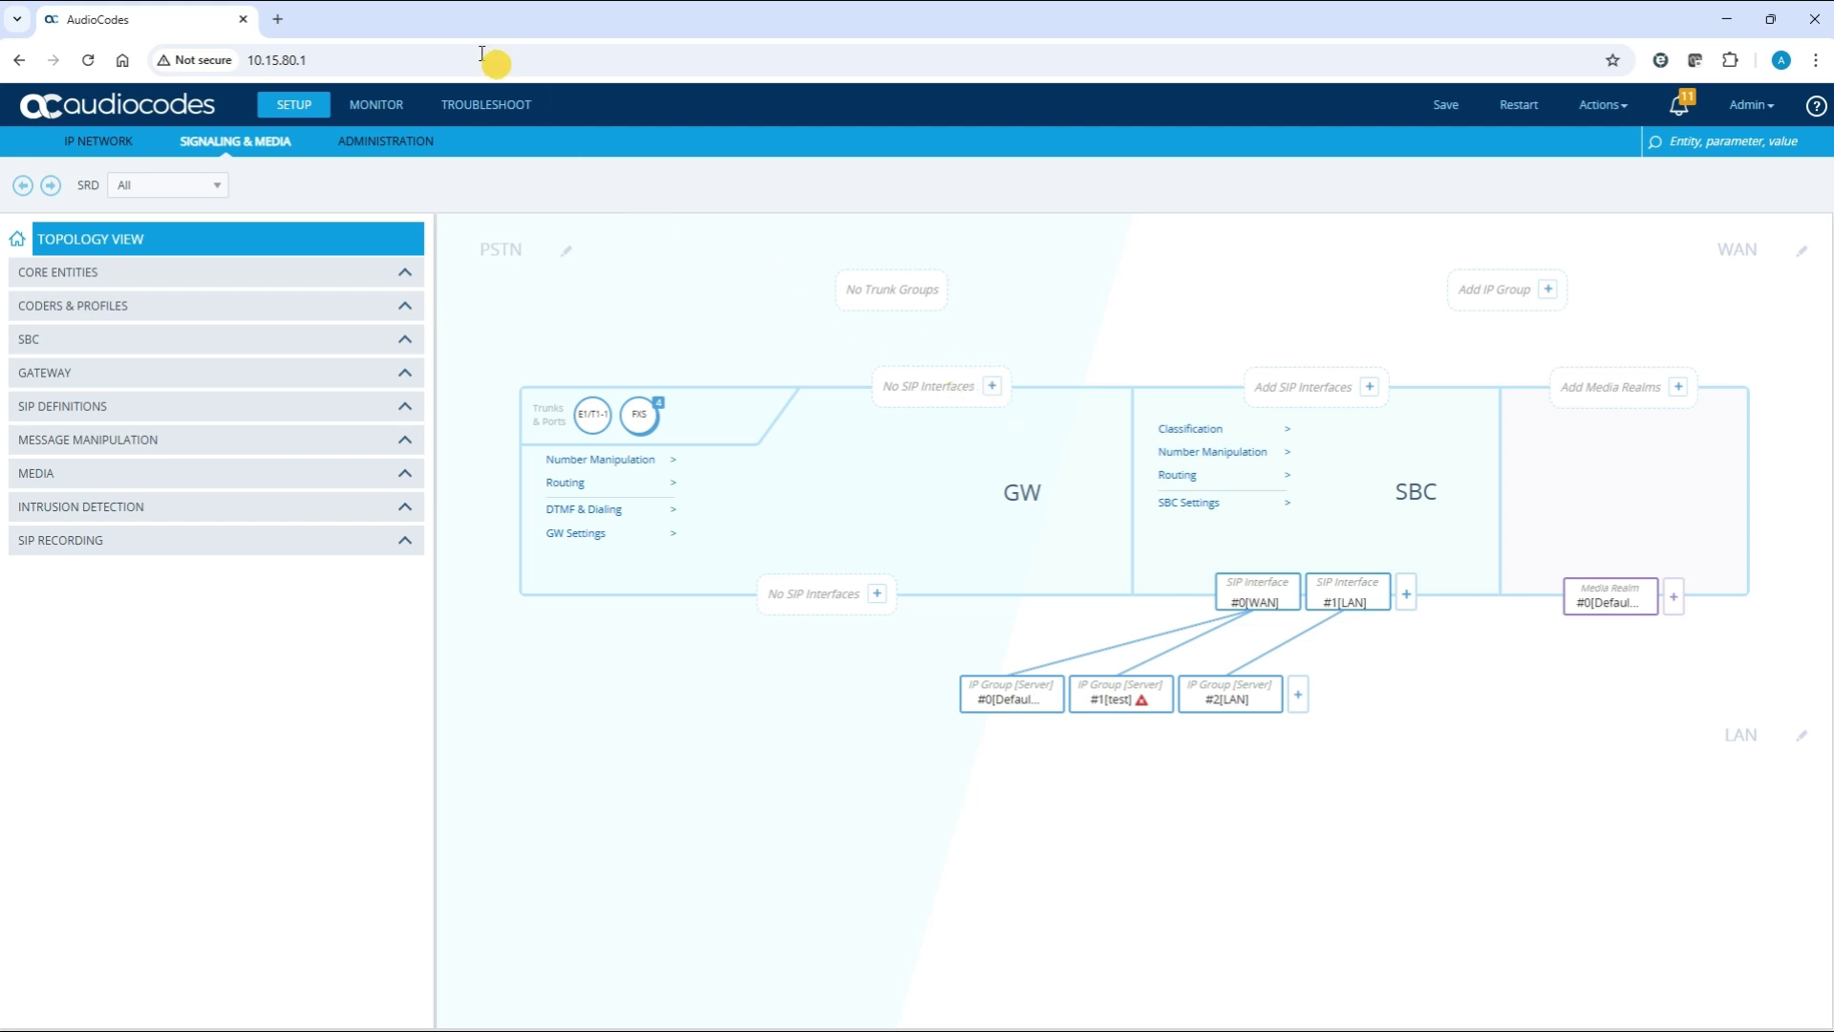
pyautogui.click(115, 143)
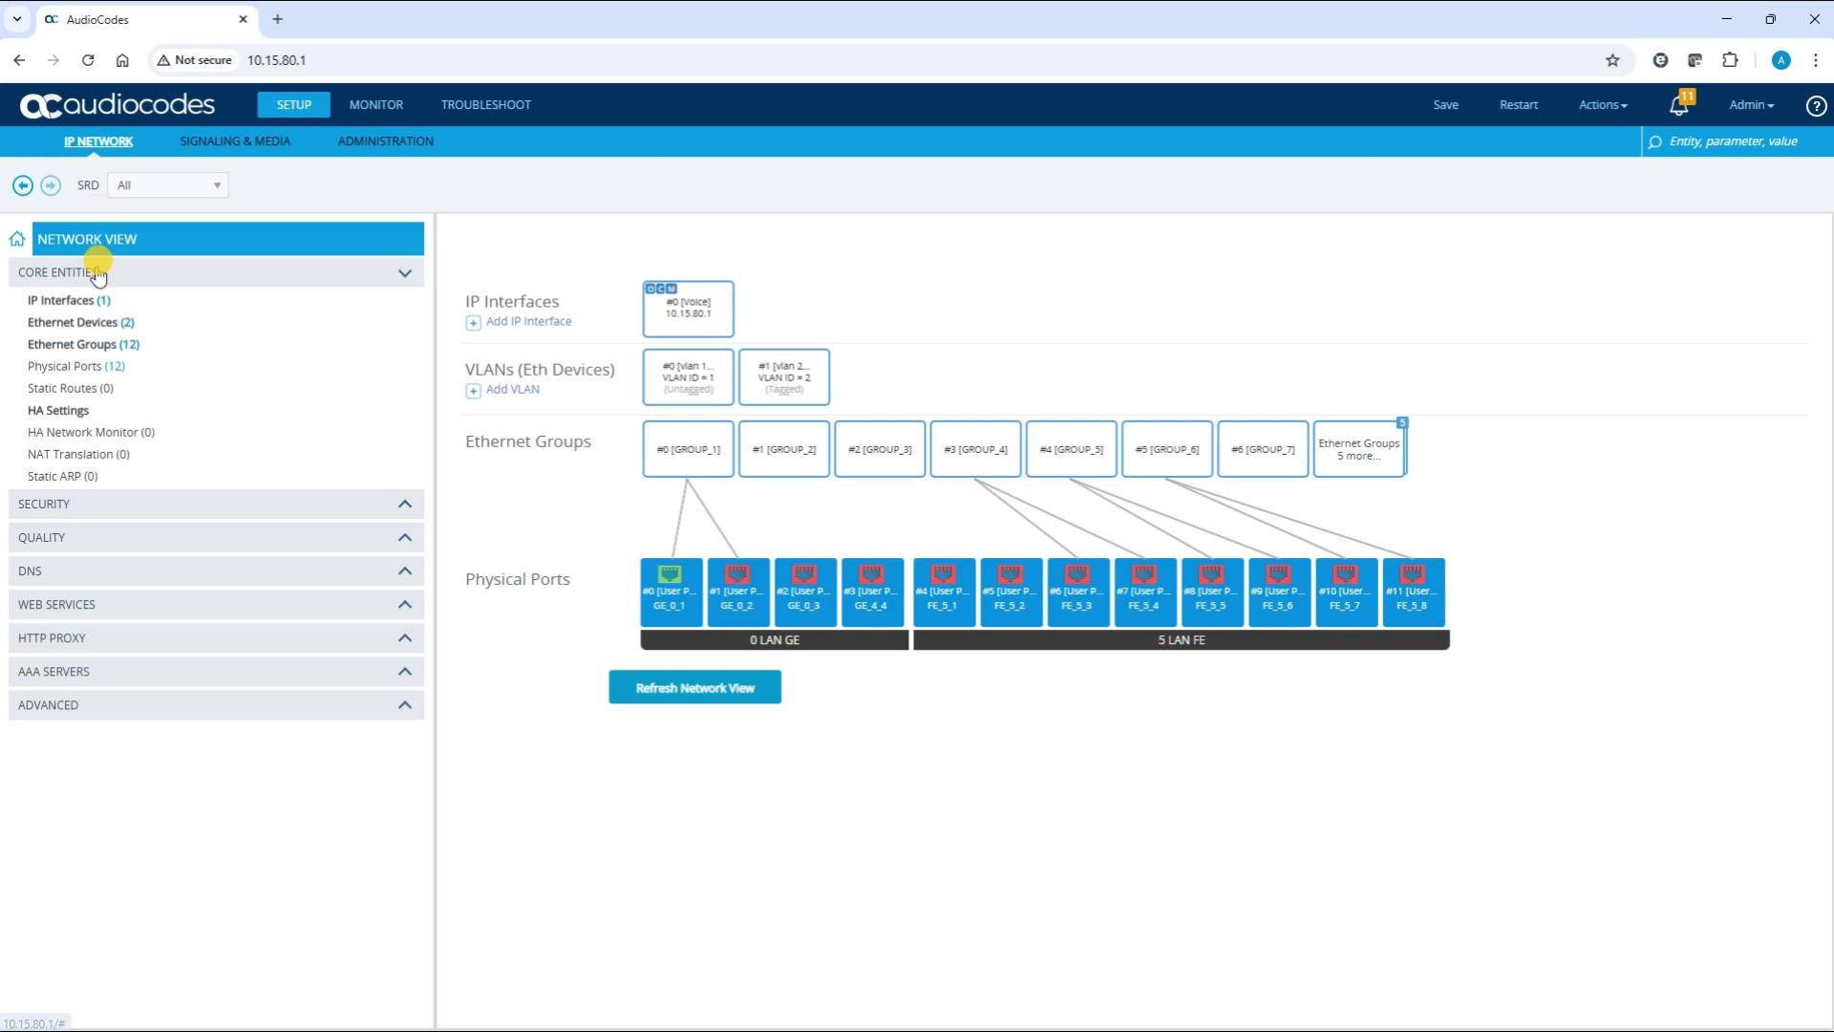
# Open Change Certificate for TLS context 'Test' and scroll down to the certificate upload section
pyautogui.click(84, 507)
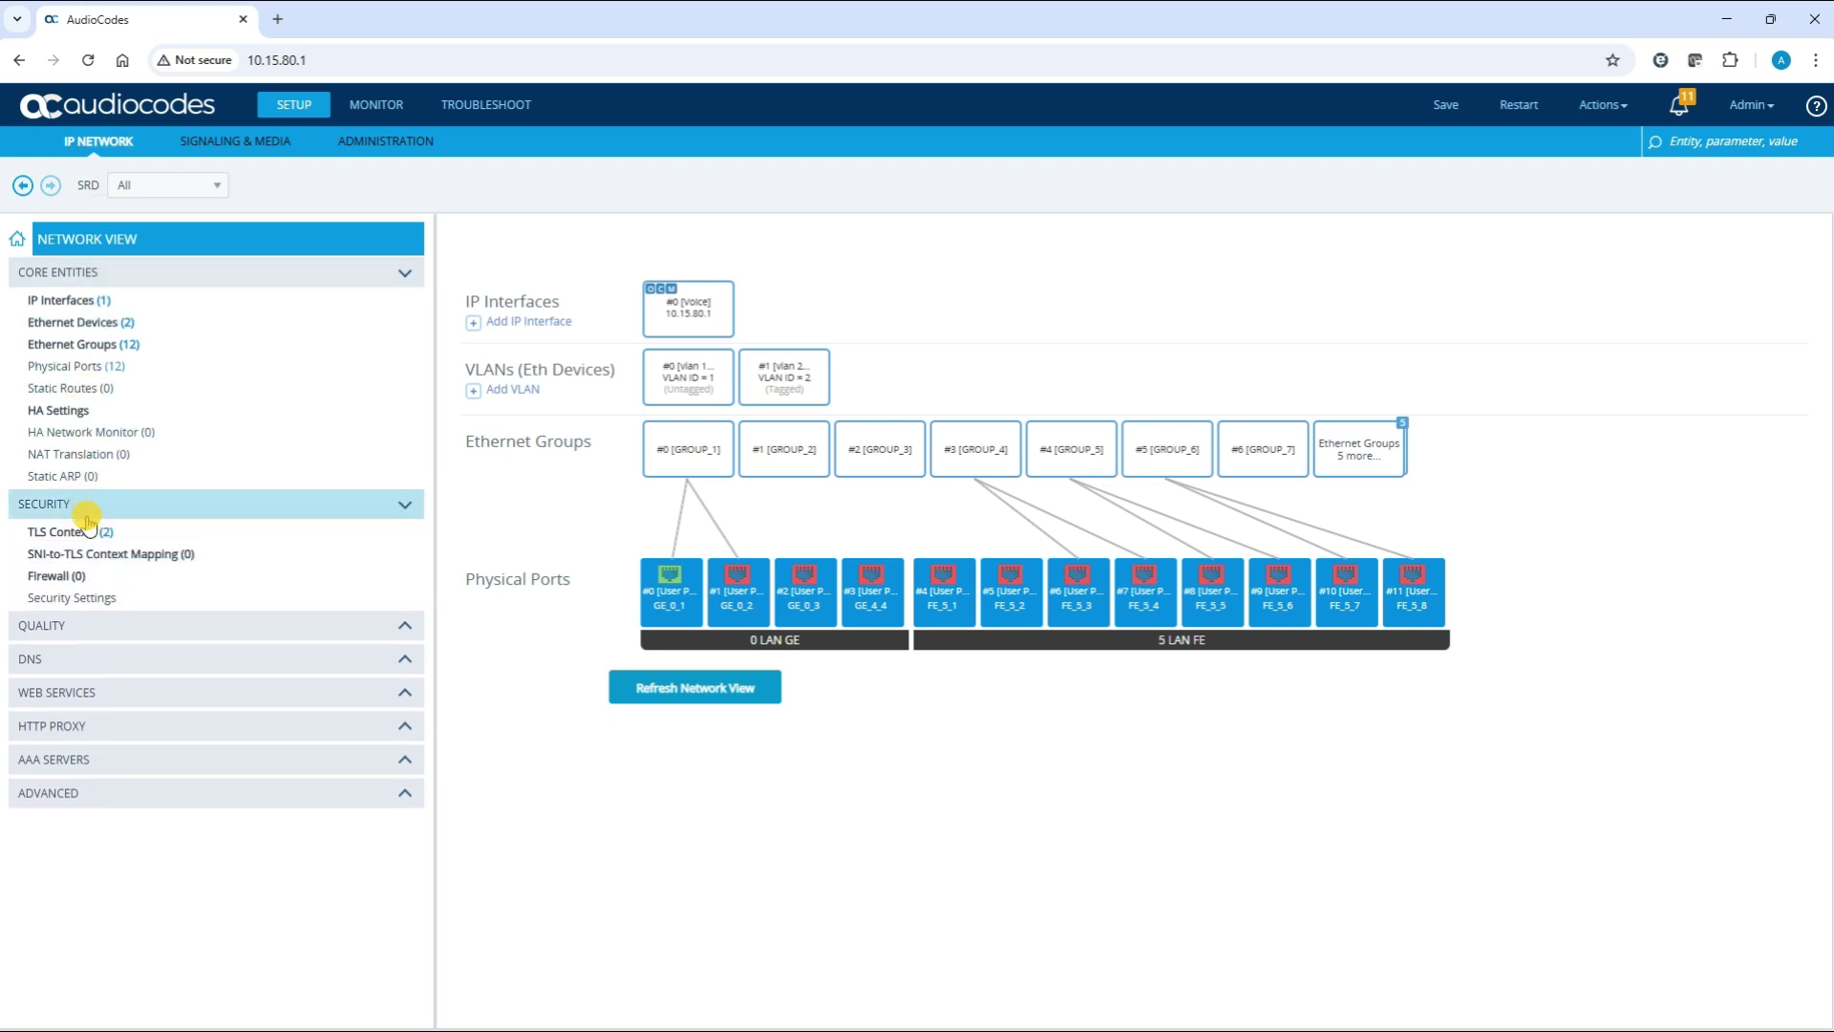
pyautogui.click(86, 532)
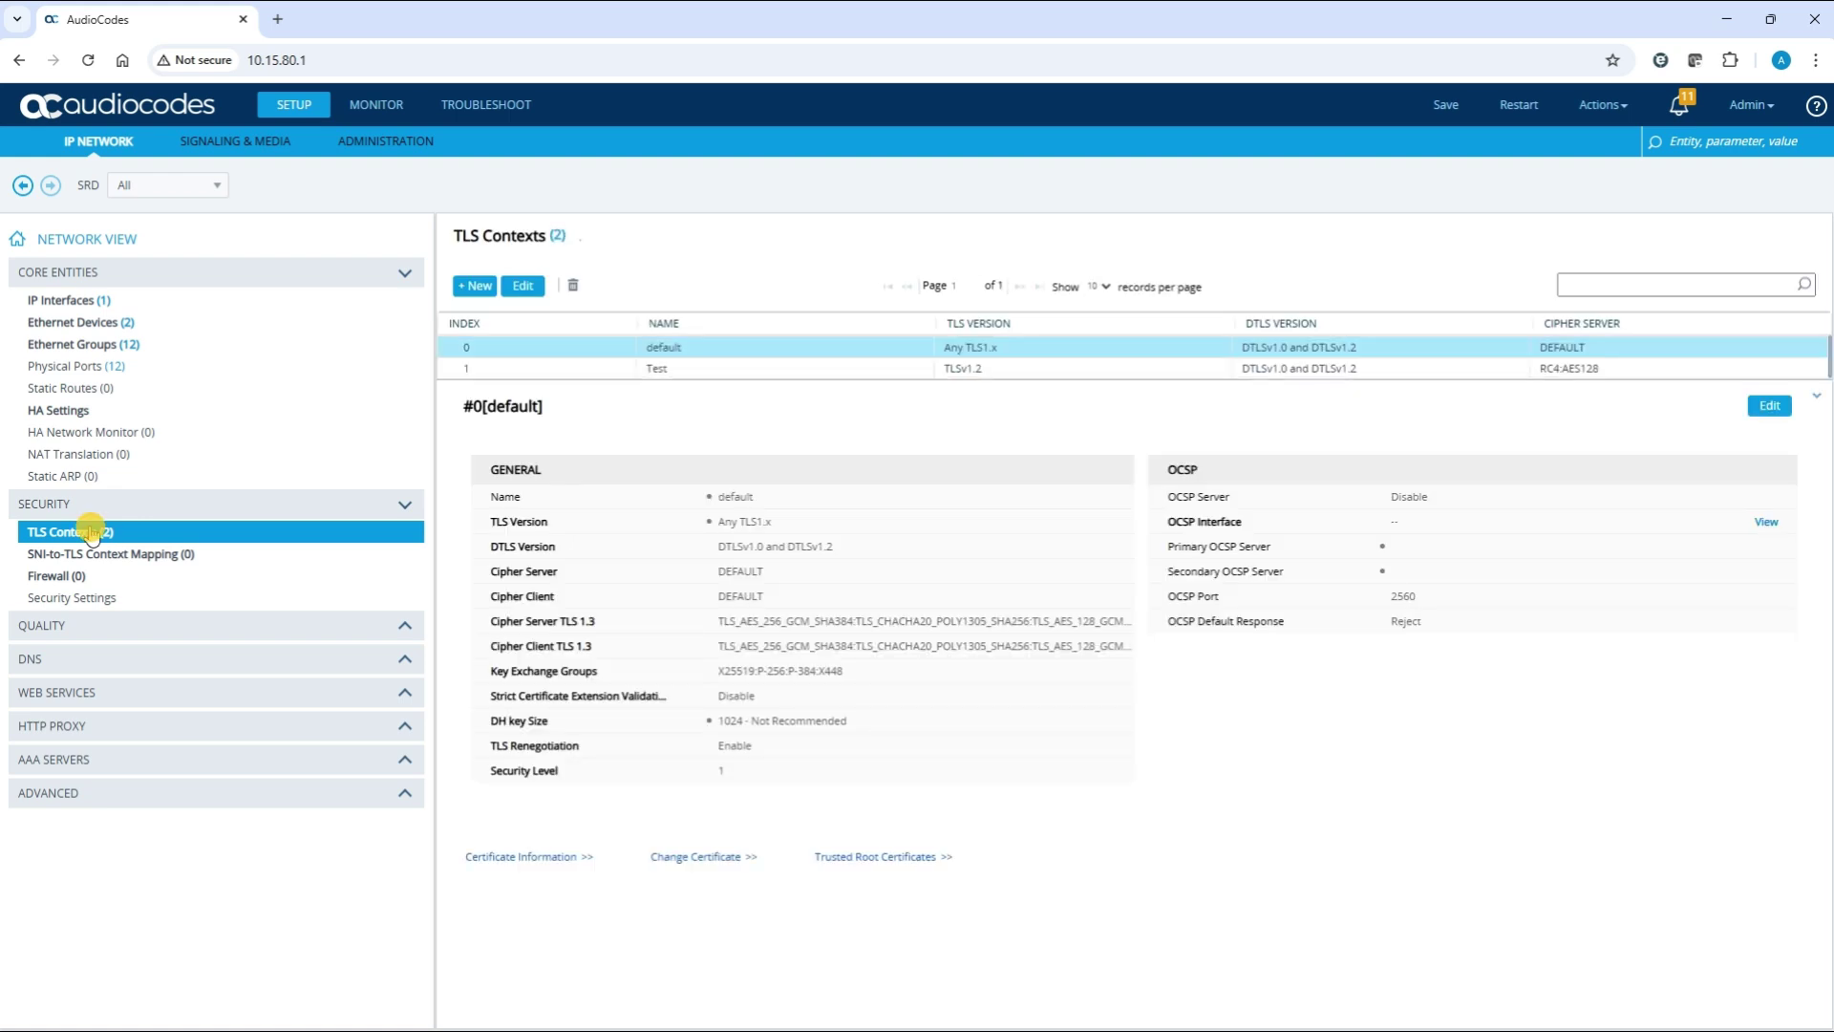
pyautogui.click(565, 373)
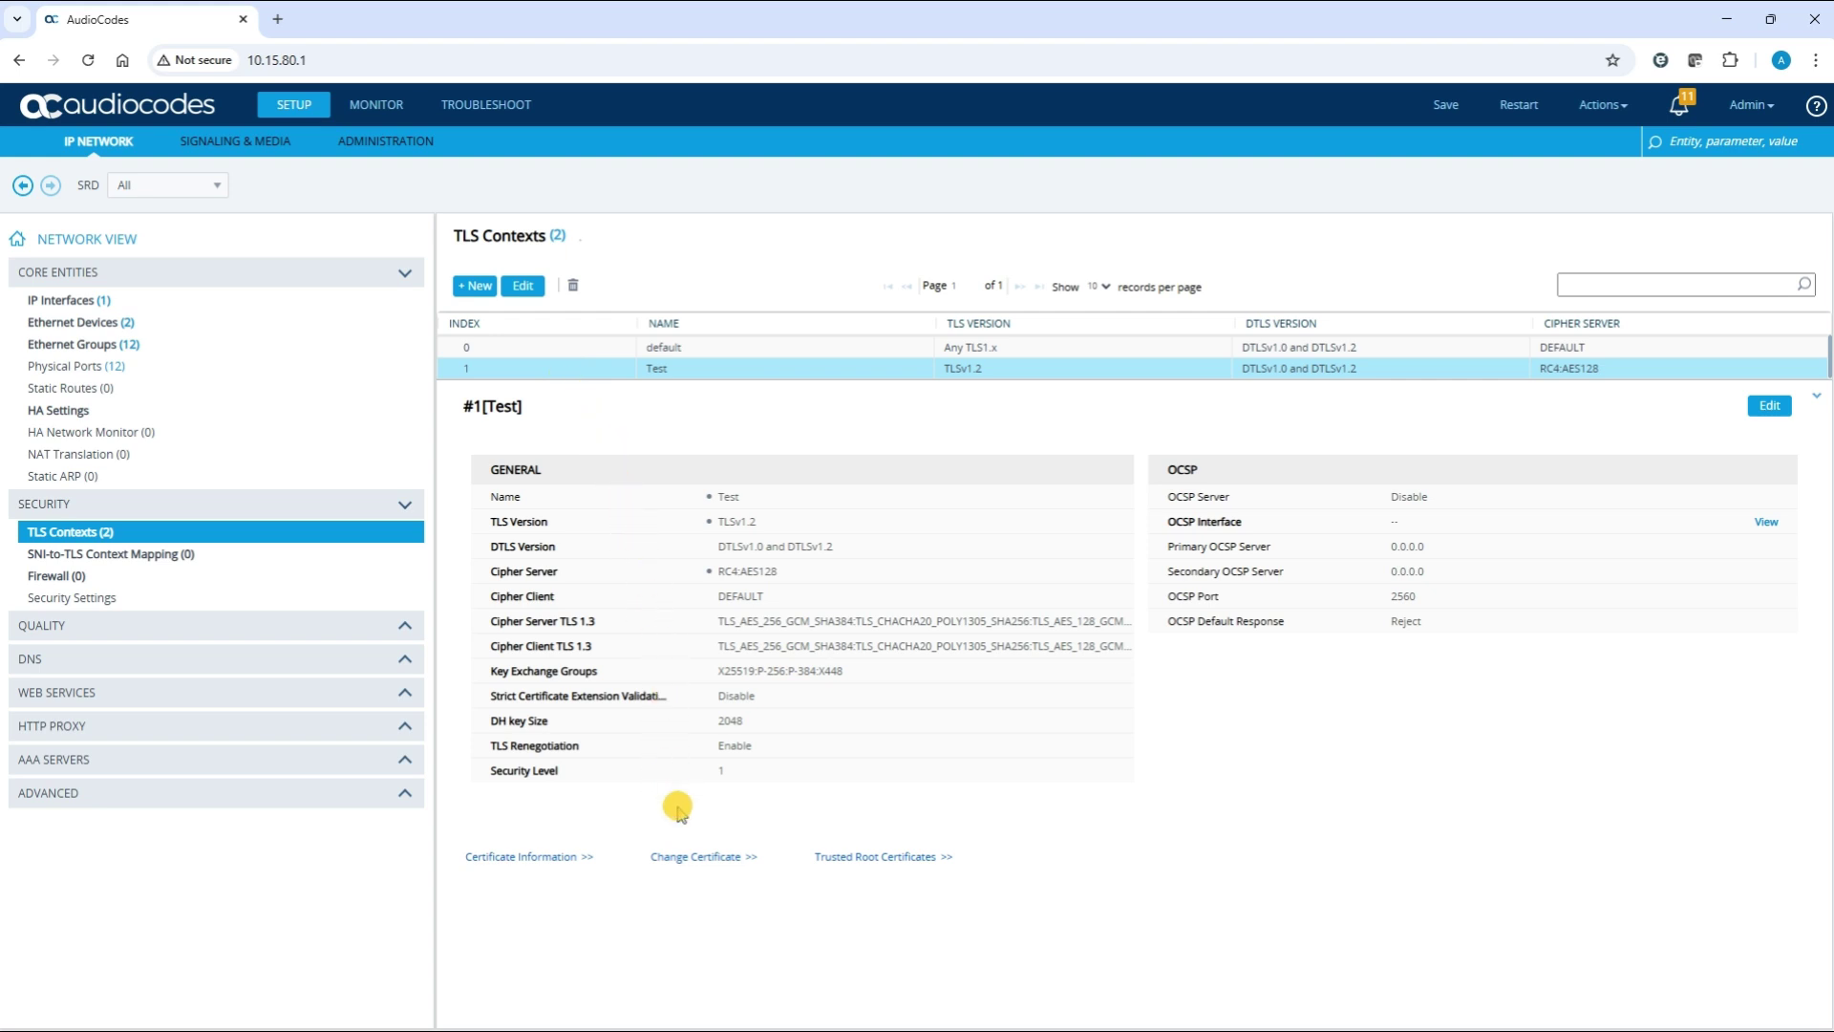
pyautogui.click(685, 857)
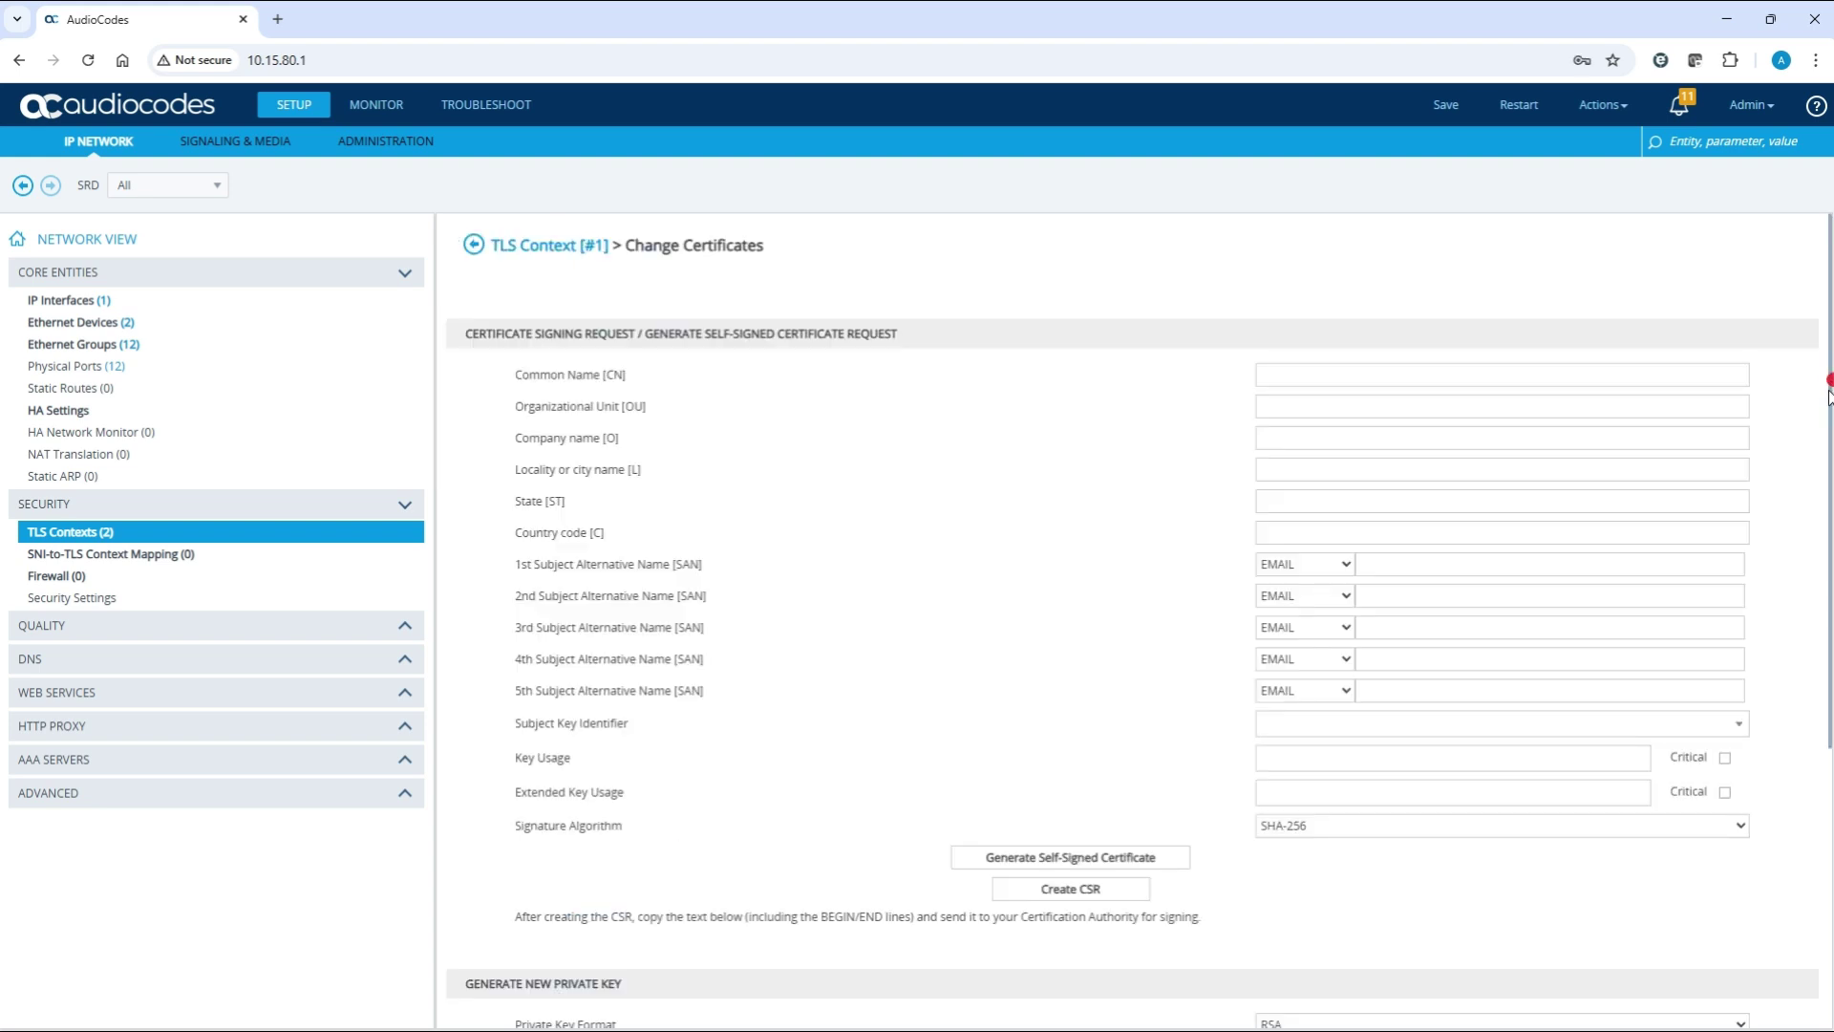
pyautogui.moveTo(1825, 442); pyautogui.dragTo(1825, 723)
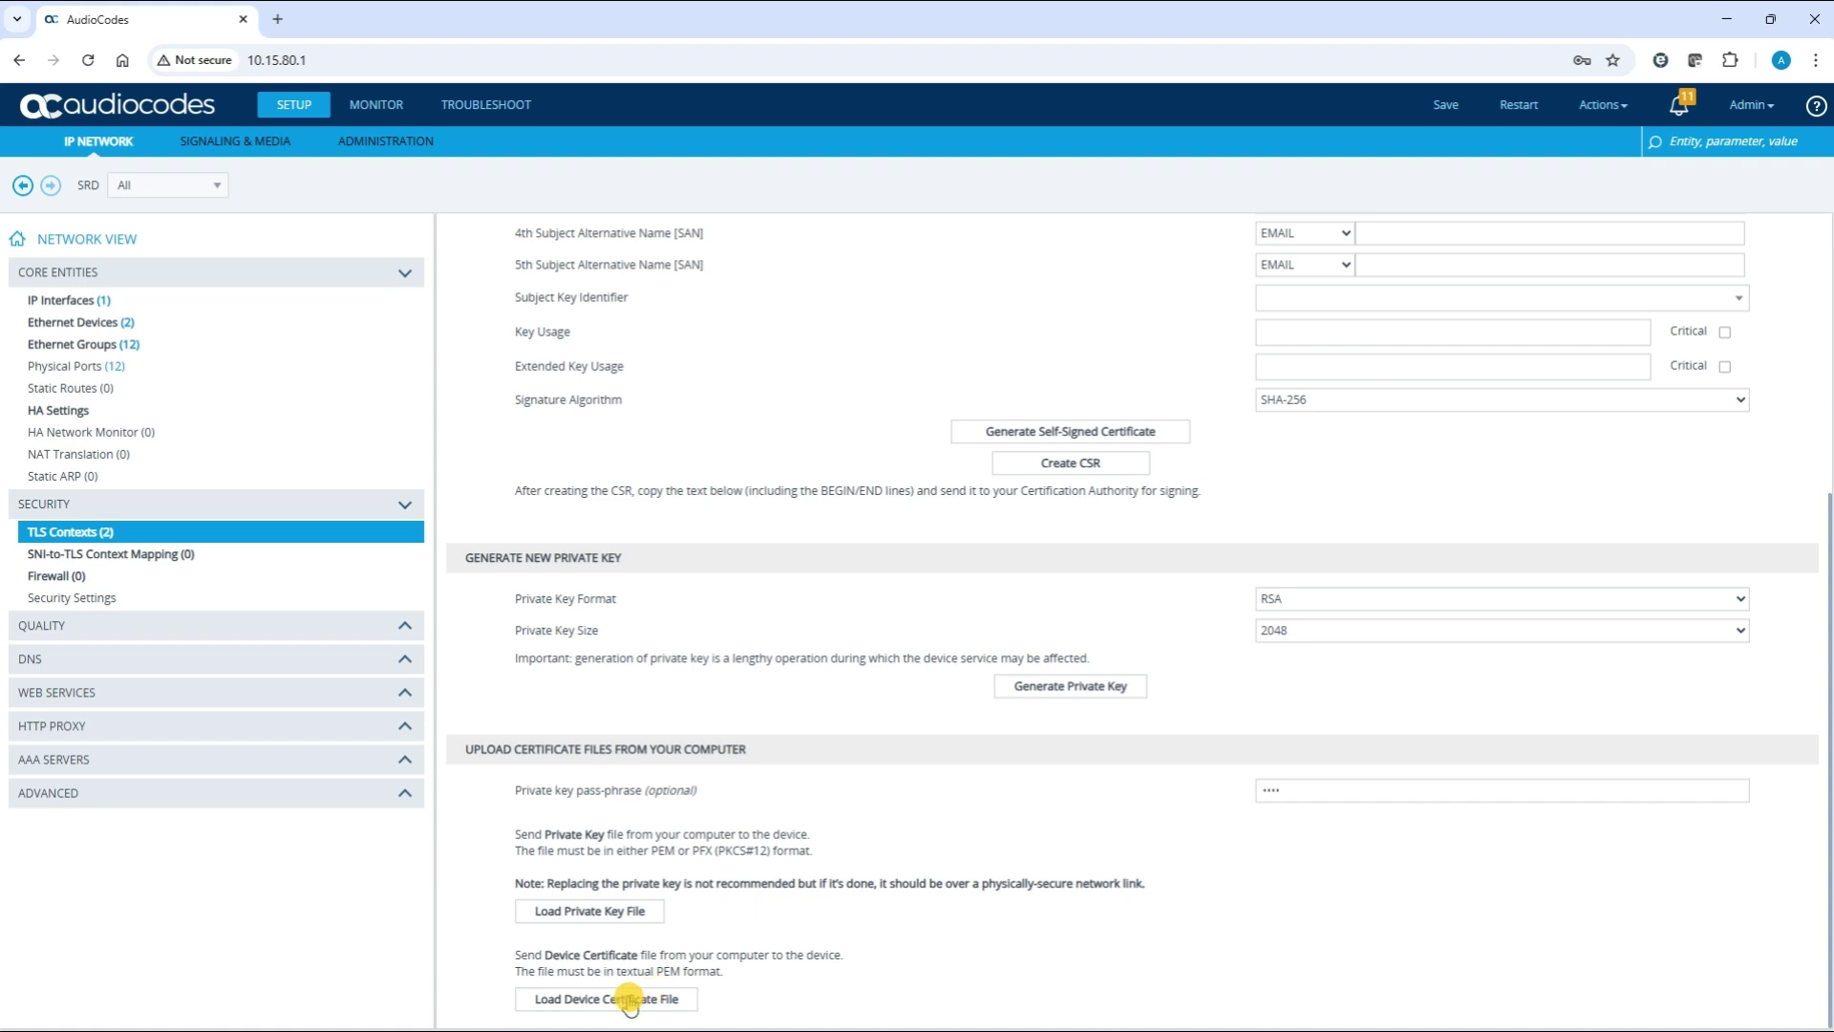
# Load the signed .pem device certificate from the Certificates folder and close the confirmation
pyautogui.click(629, 999)
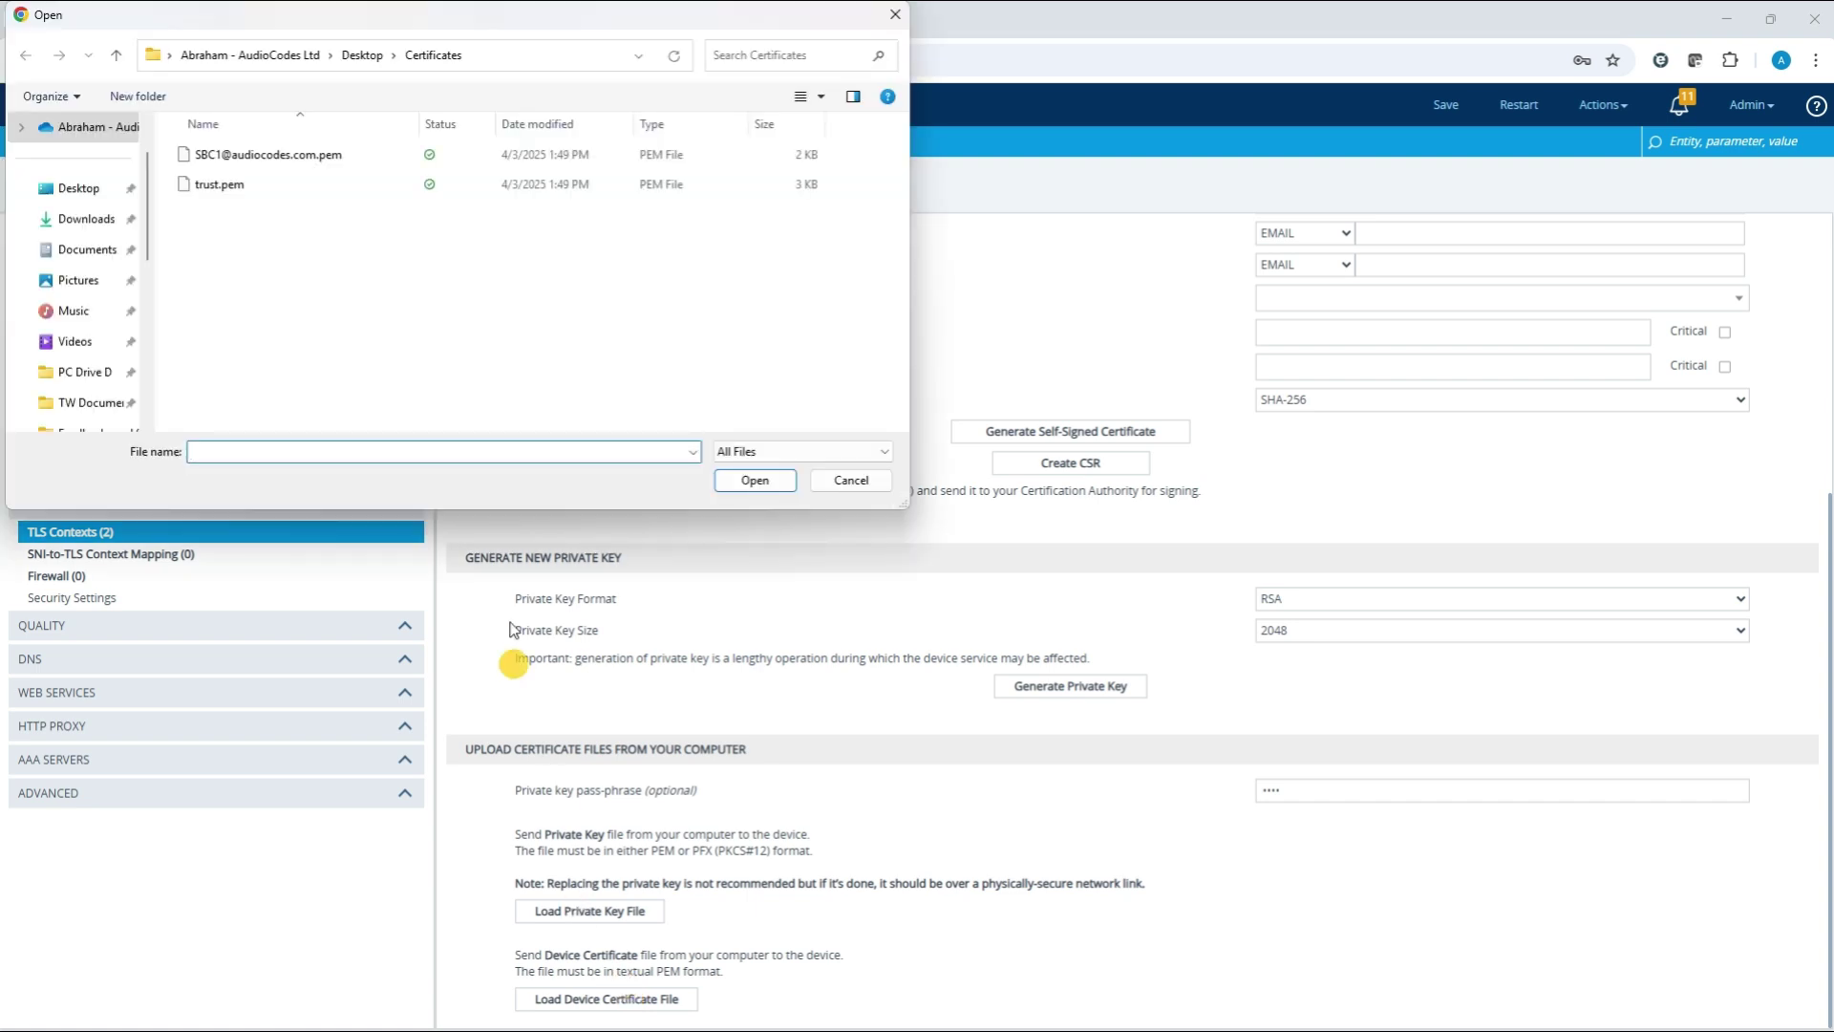
pyautogui.click(313, 155)
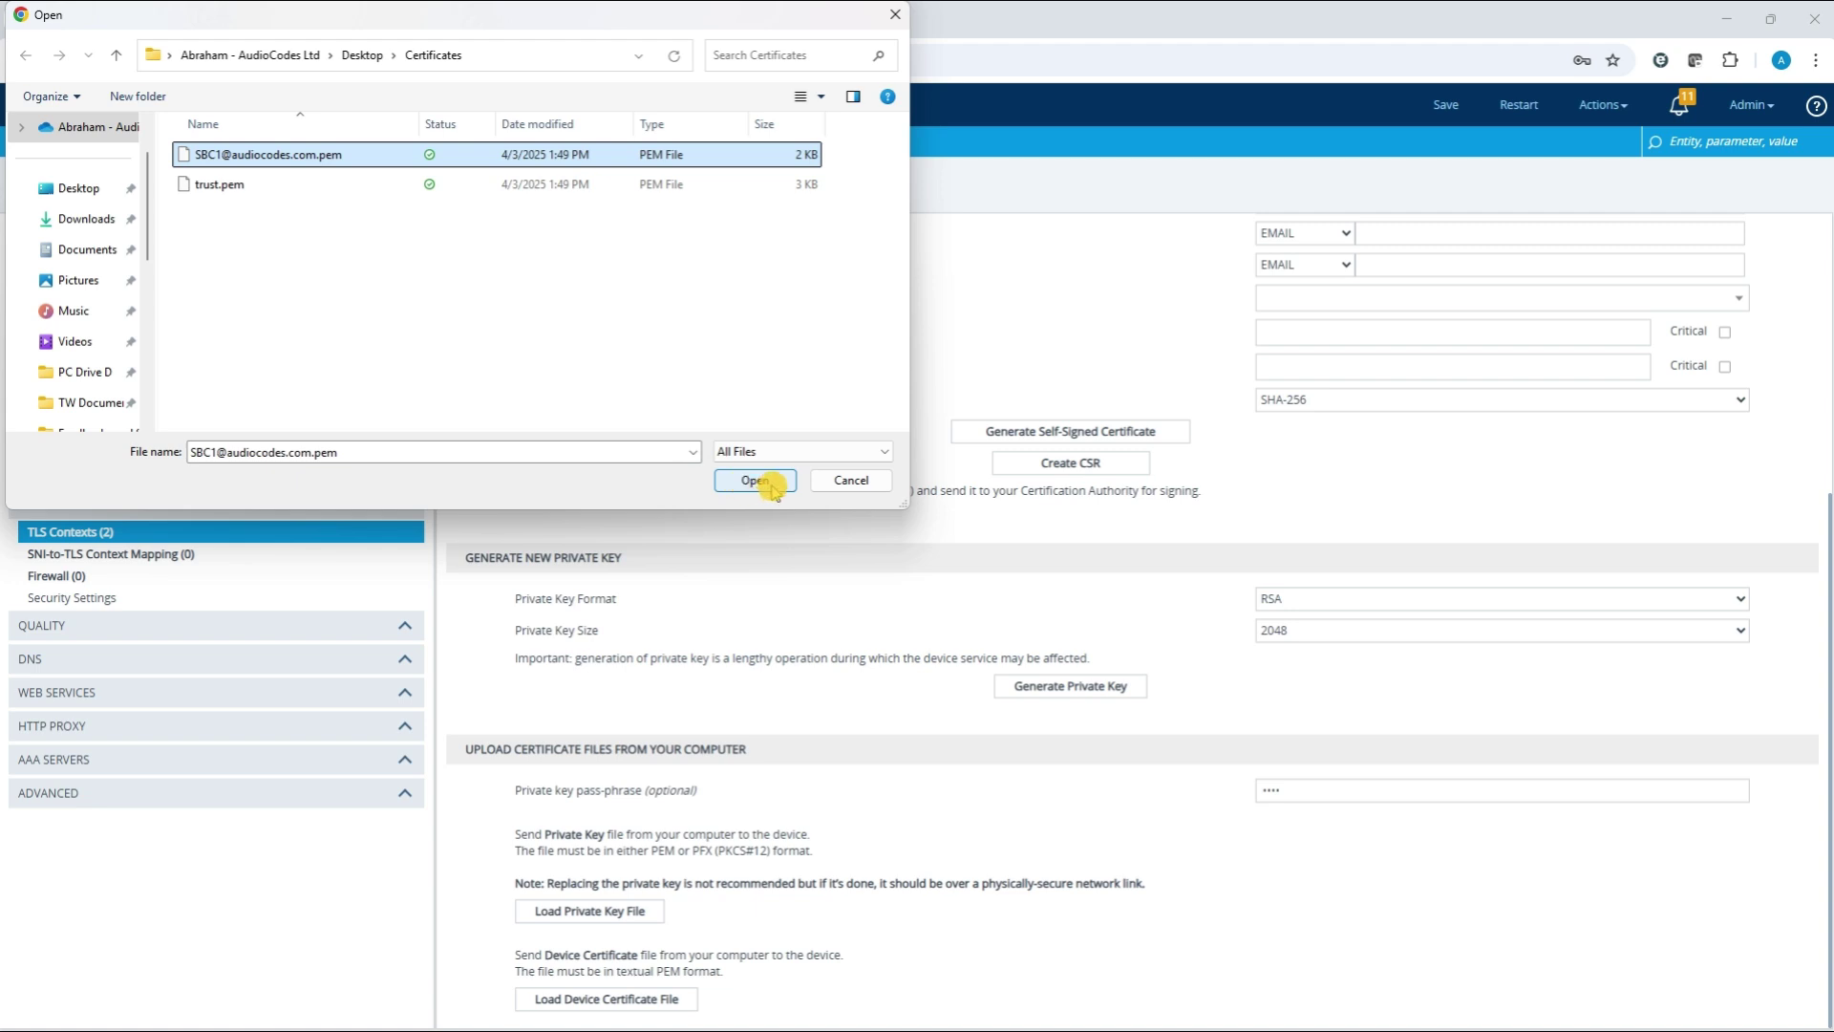
pyautogui.click(755, 481)
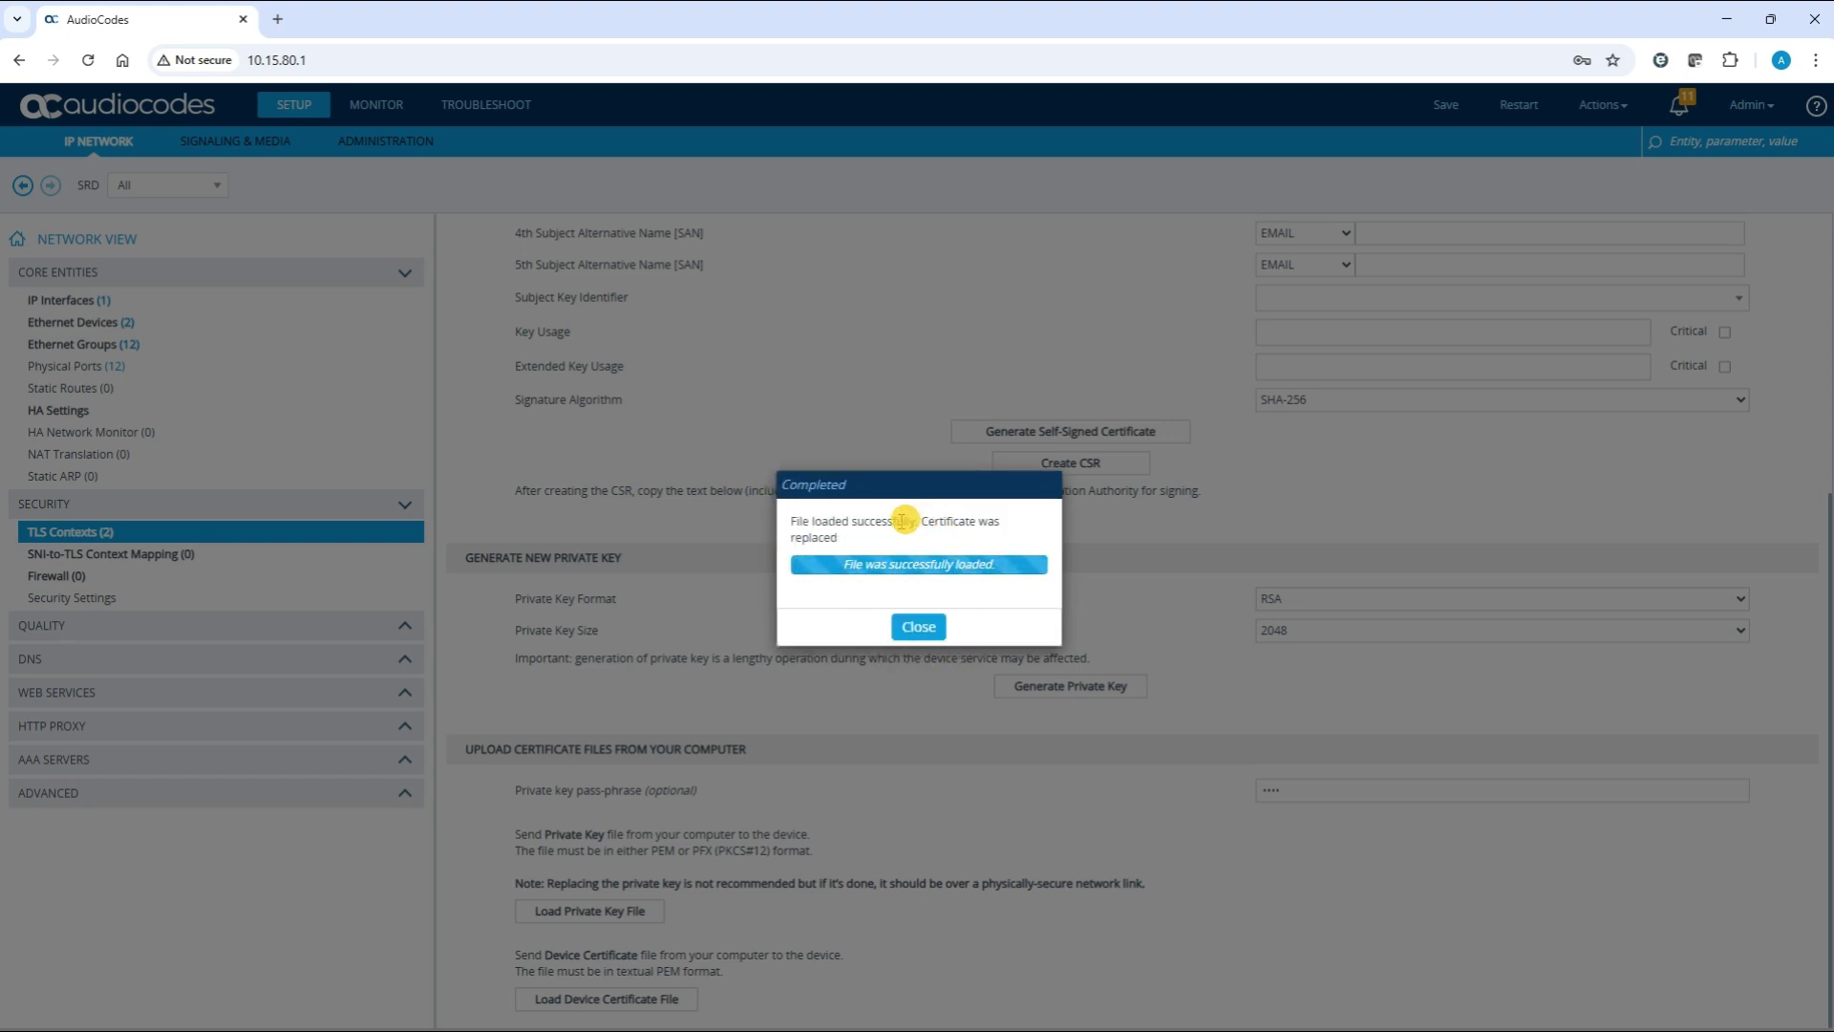
pyautogui.click(851, 563)
pyautogui.moveTo(851, 563); pyautogui.dragTo(991, 569)
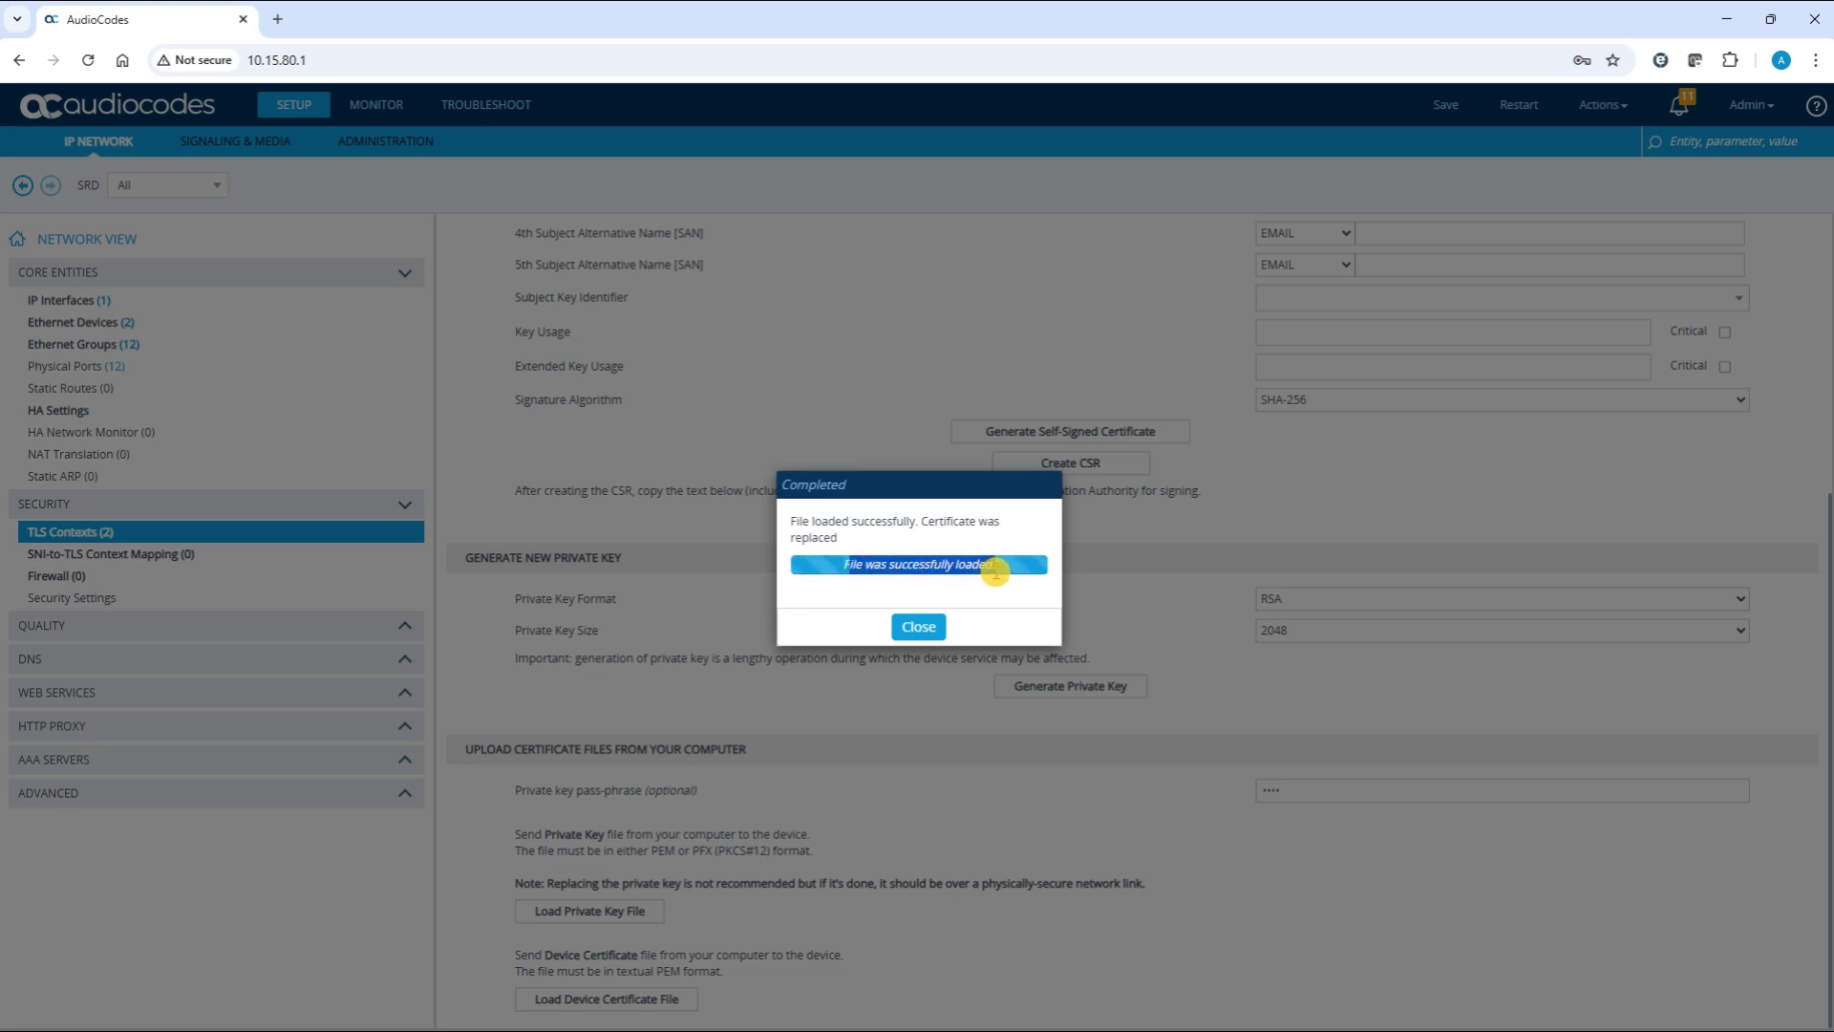
pyautogui.click(919, 627)
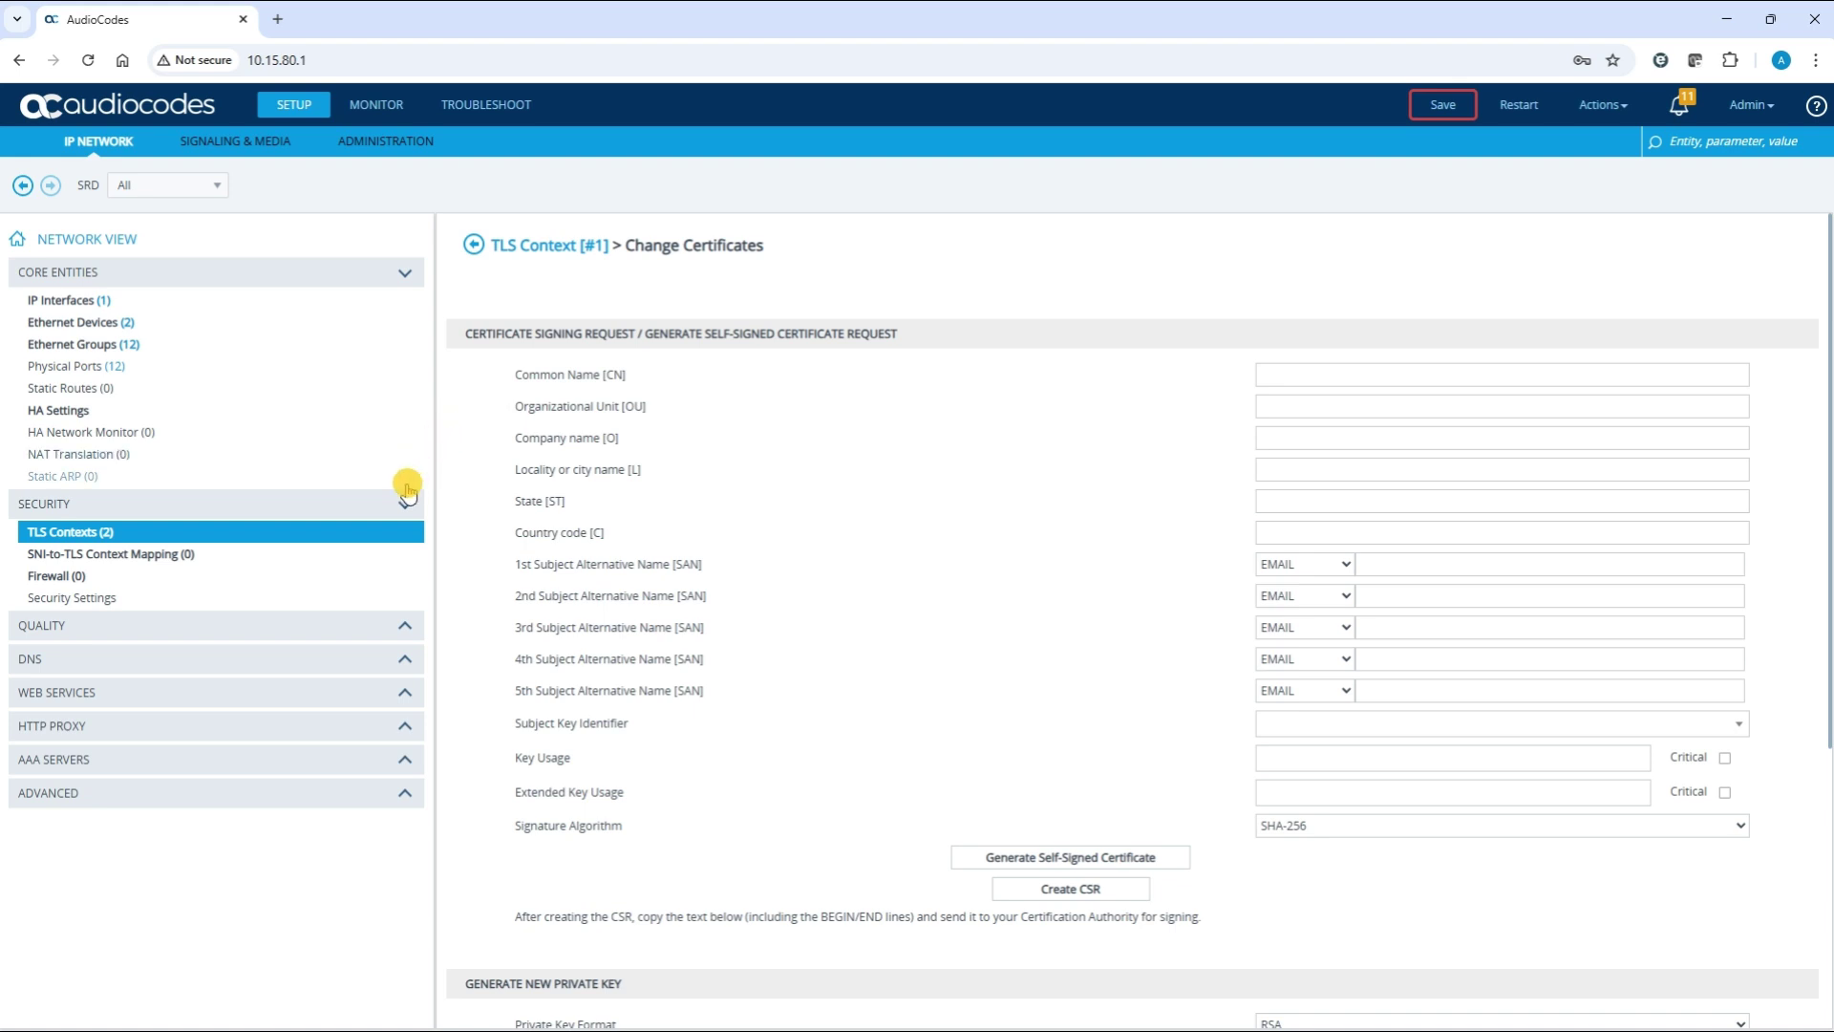
# Open the Trusted Root Certificates page for TLS context 'Test'
pyautogui.click(162, 532)
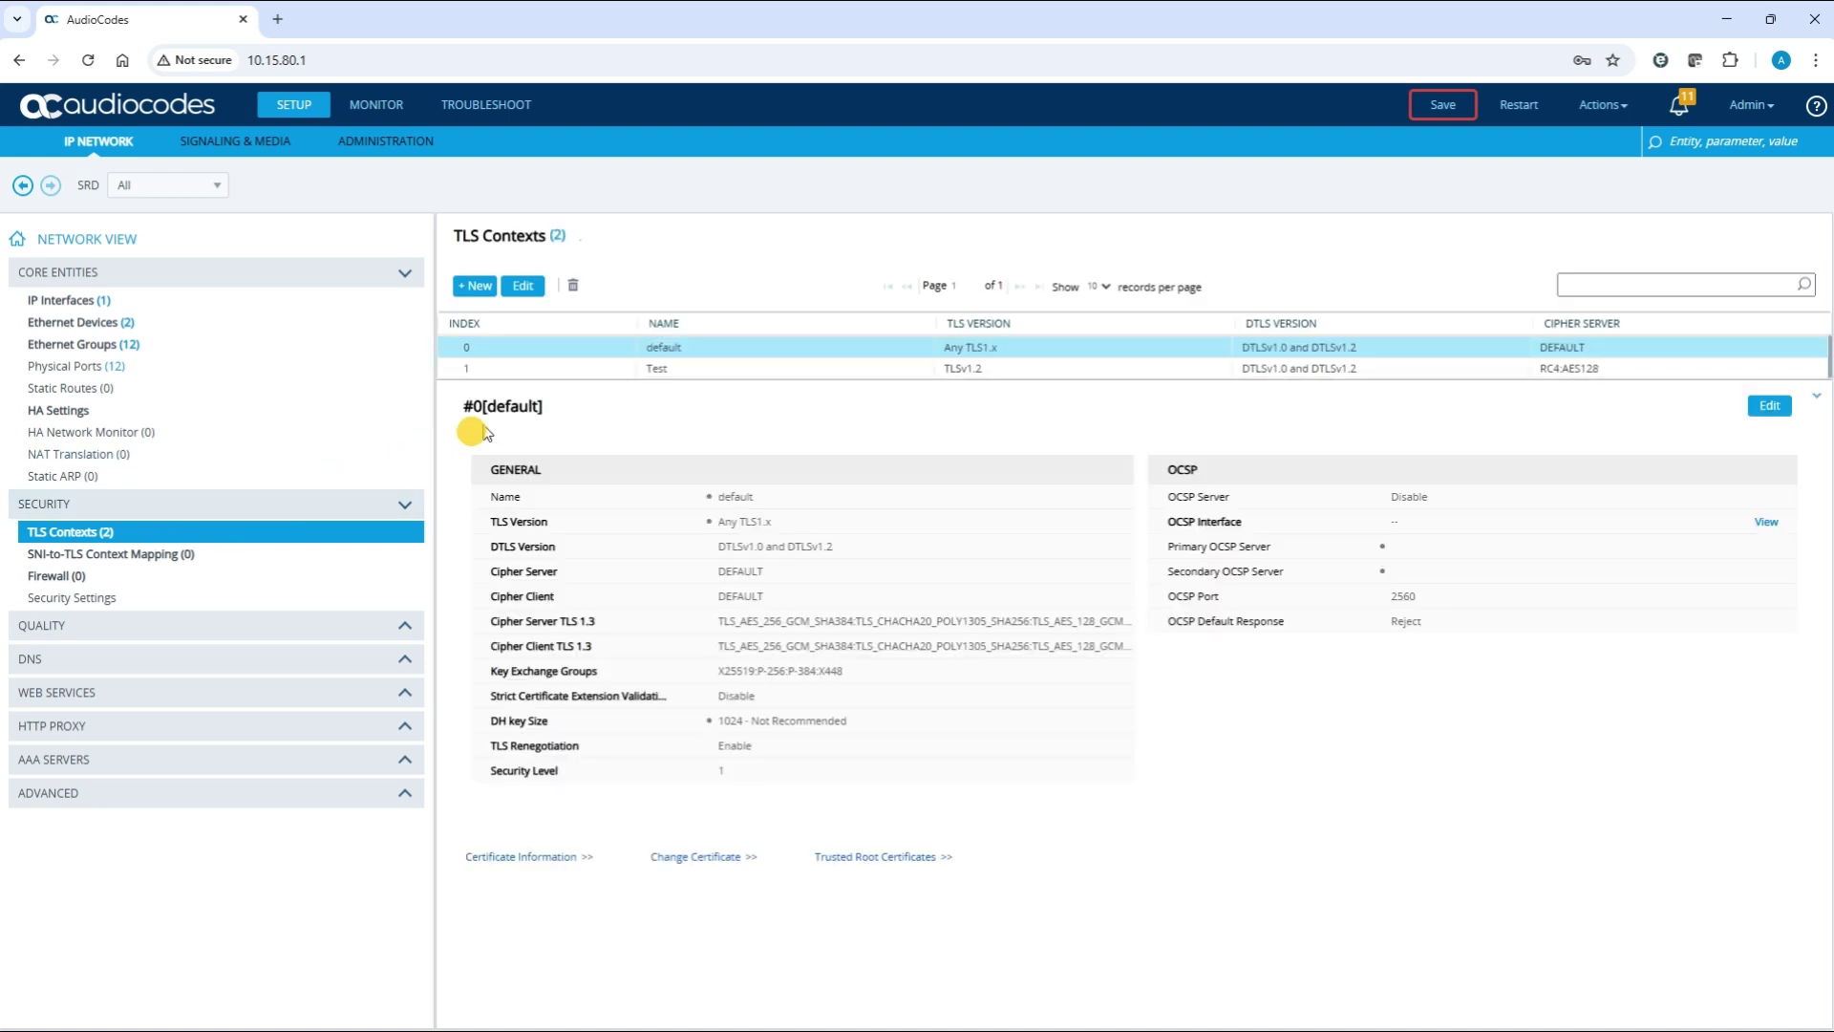
pyautogui.click(579, 369)
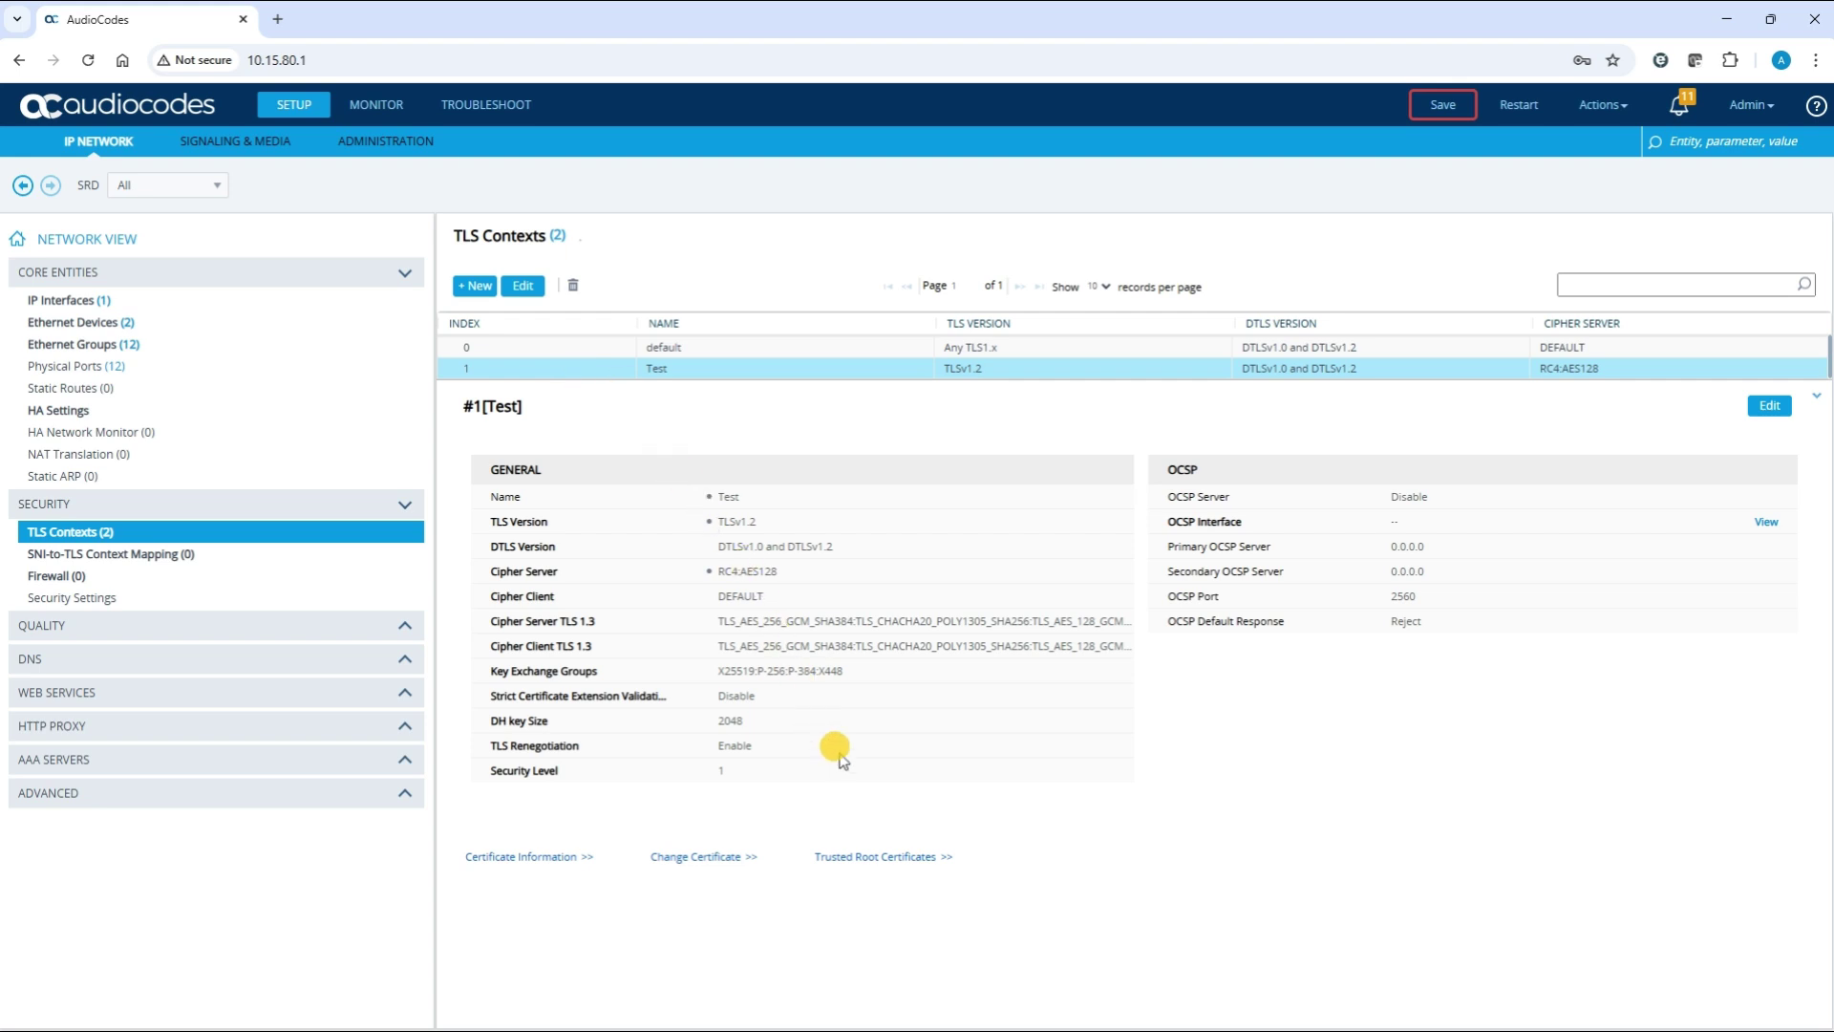
pyautogui.click(860, 857)
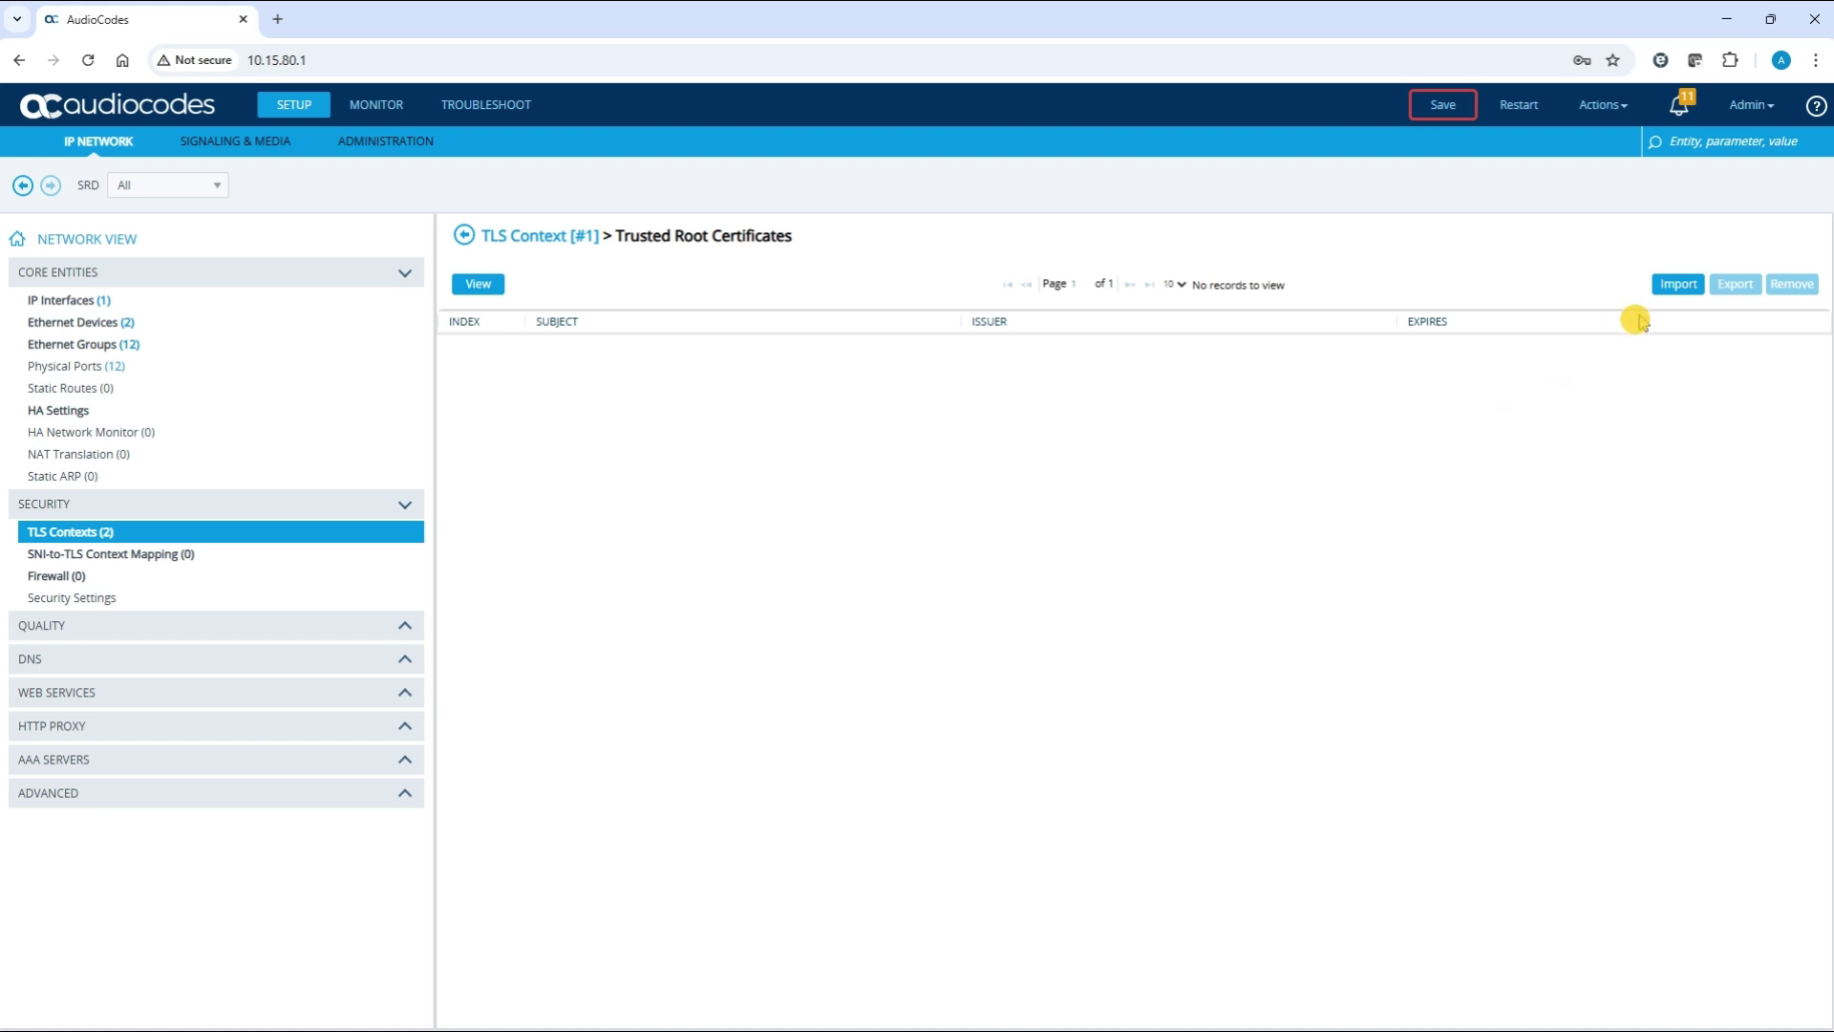
# Import trust.pem, close the confirmation, and review the CA_B1 and RootCA entries
pyautogui.click(1679, 288)
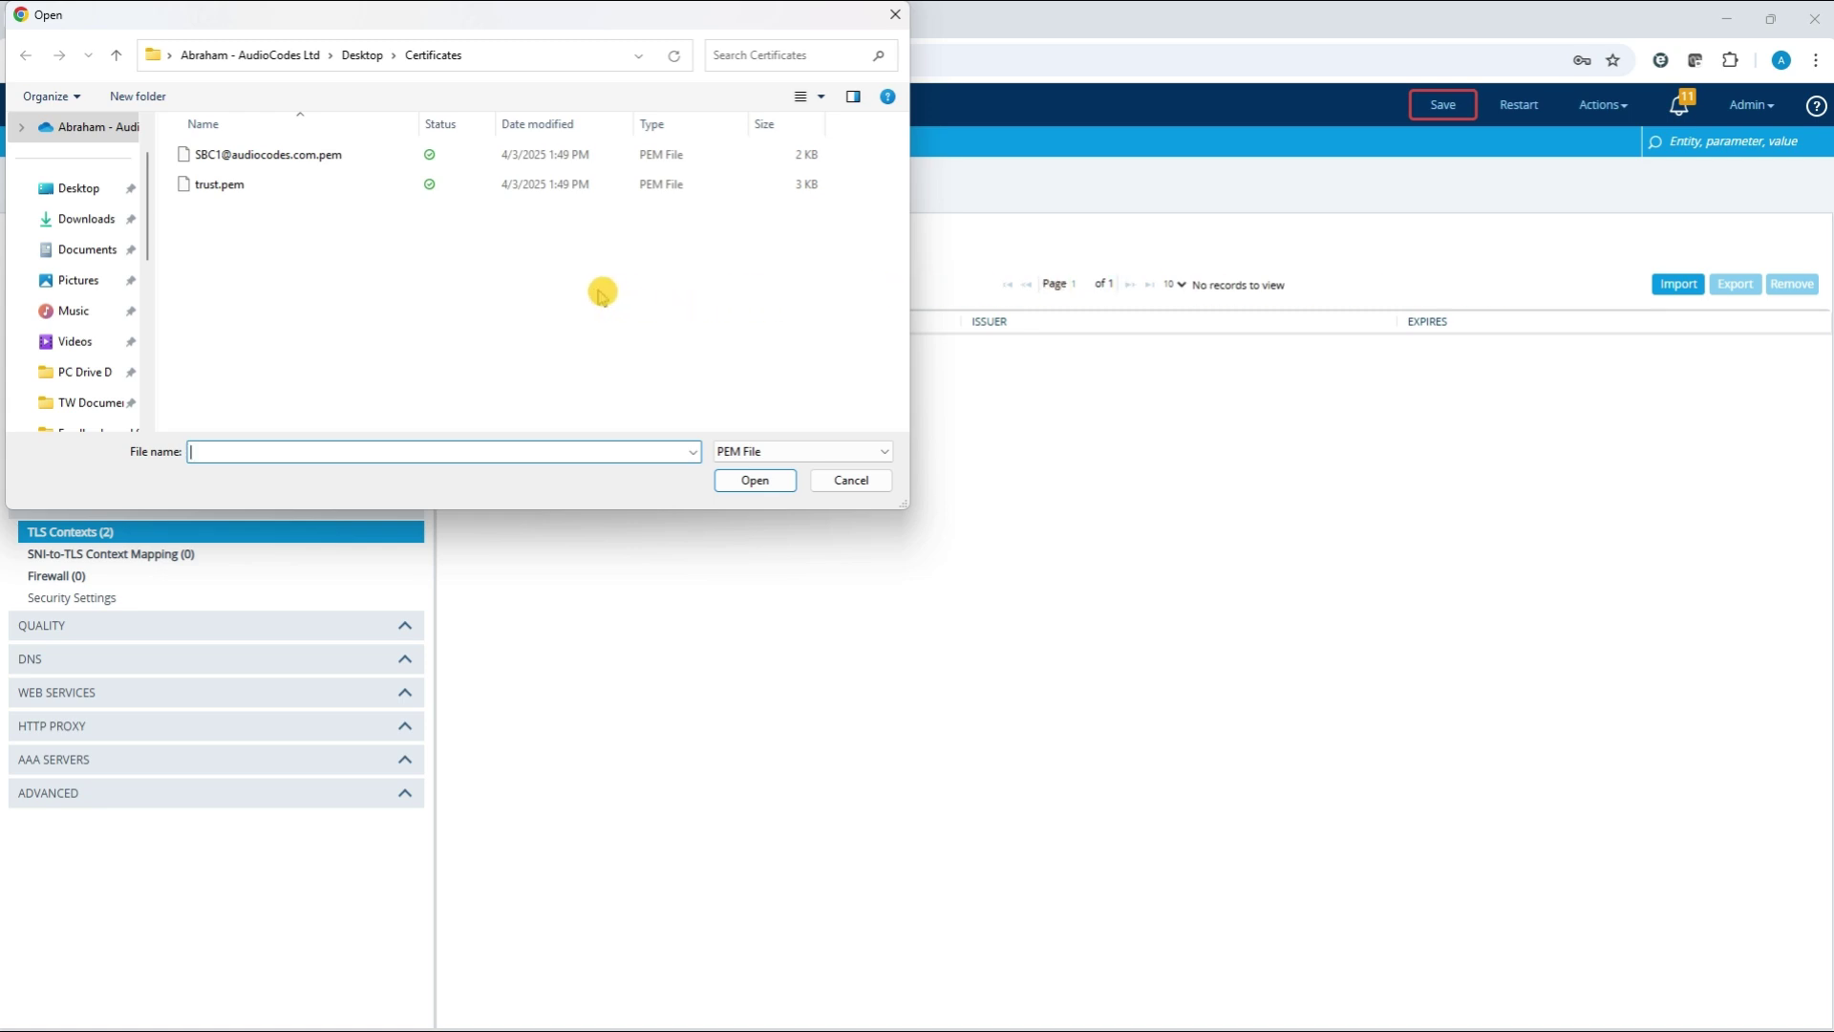
pyautogui.click(256, 190)
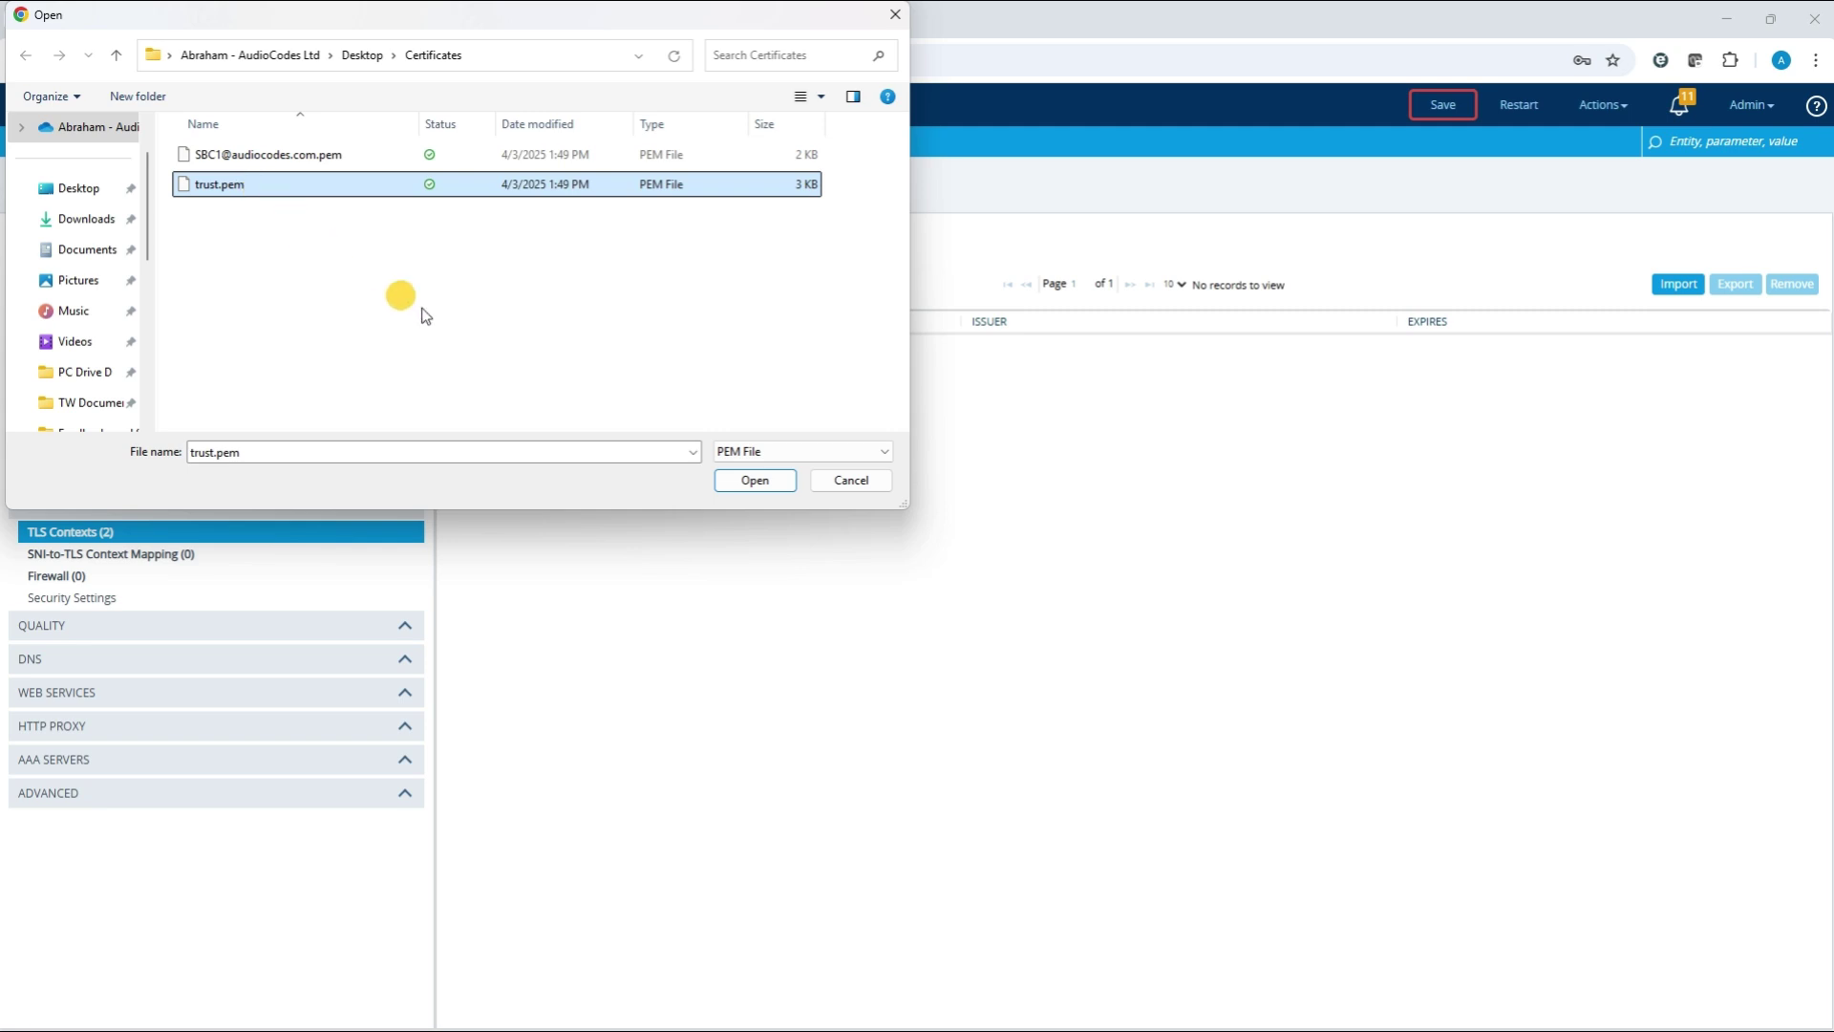
pyautogui.click(755, 481)
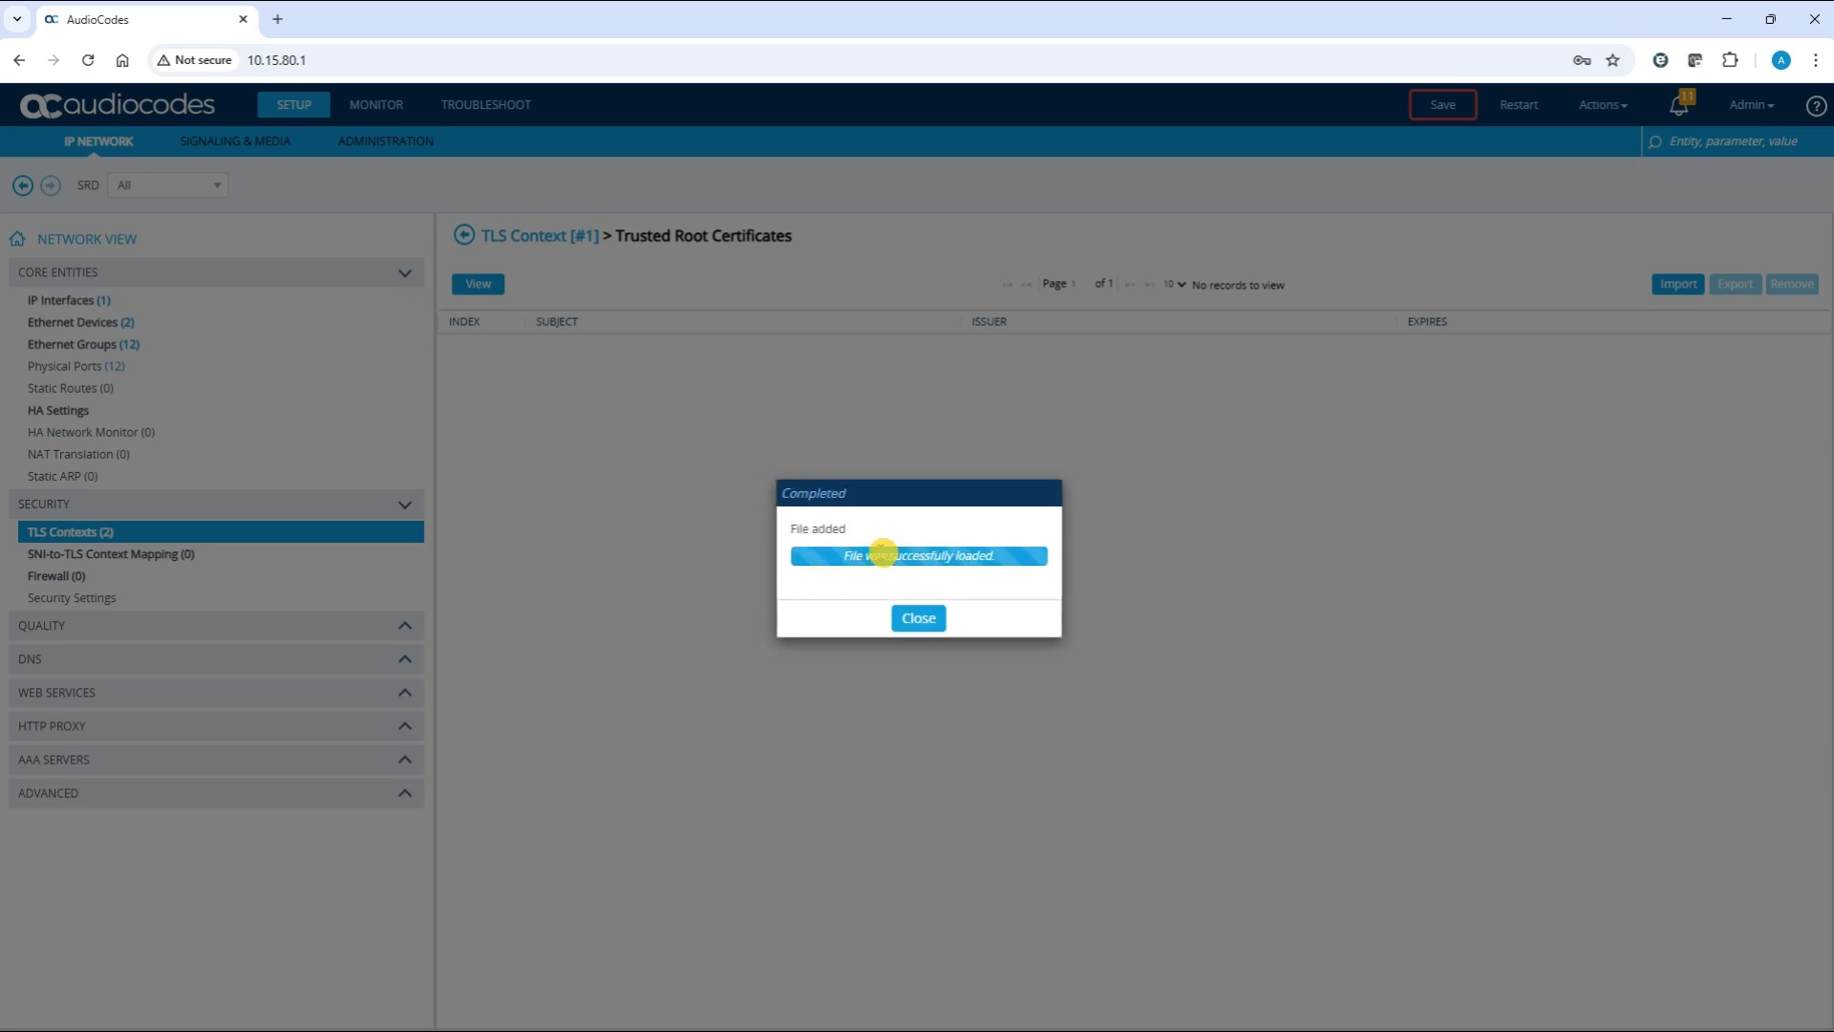
pyautogui.moveTo(846, 557); pyautogui.dragTo(928, 621)
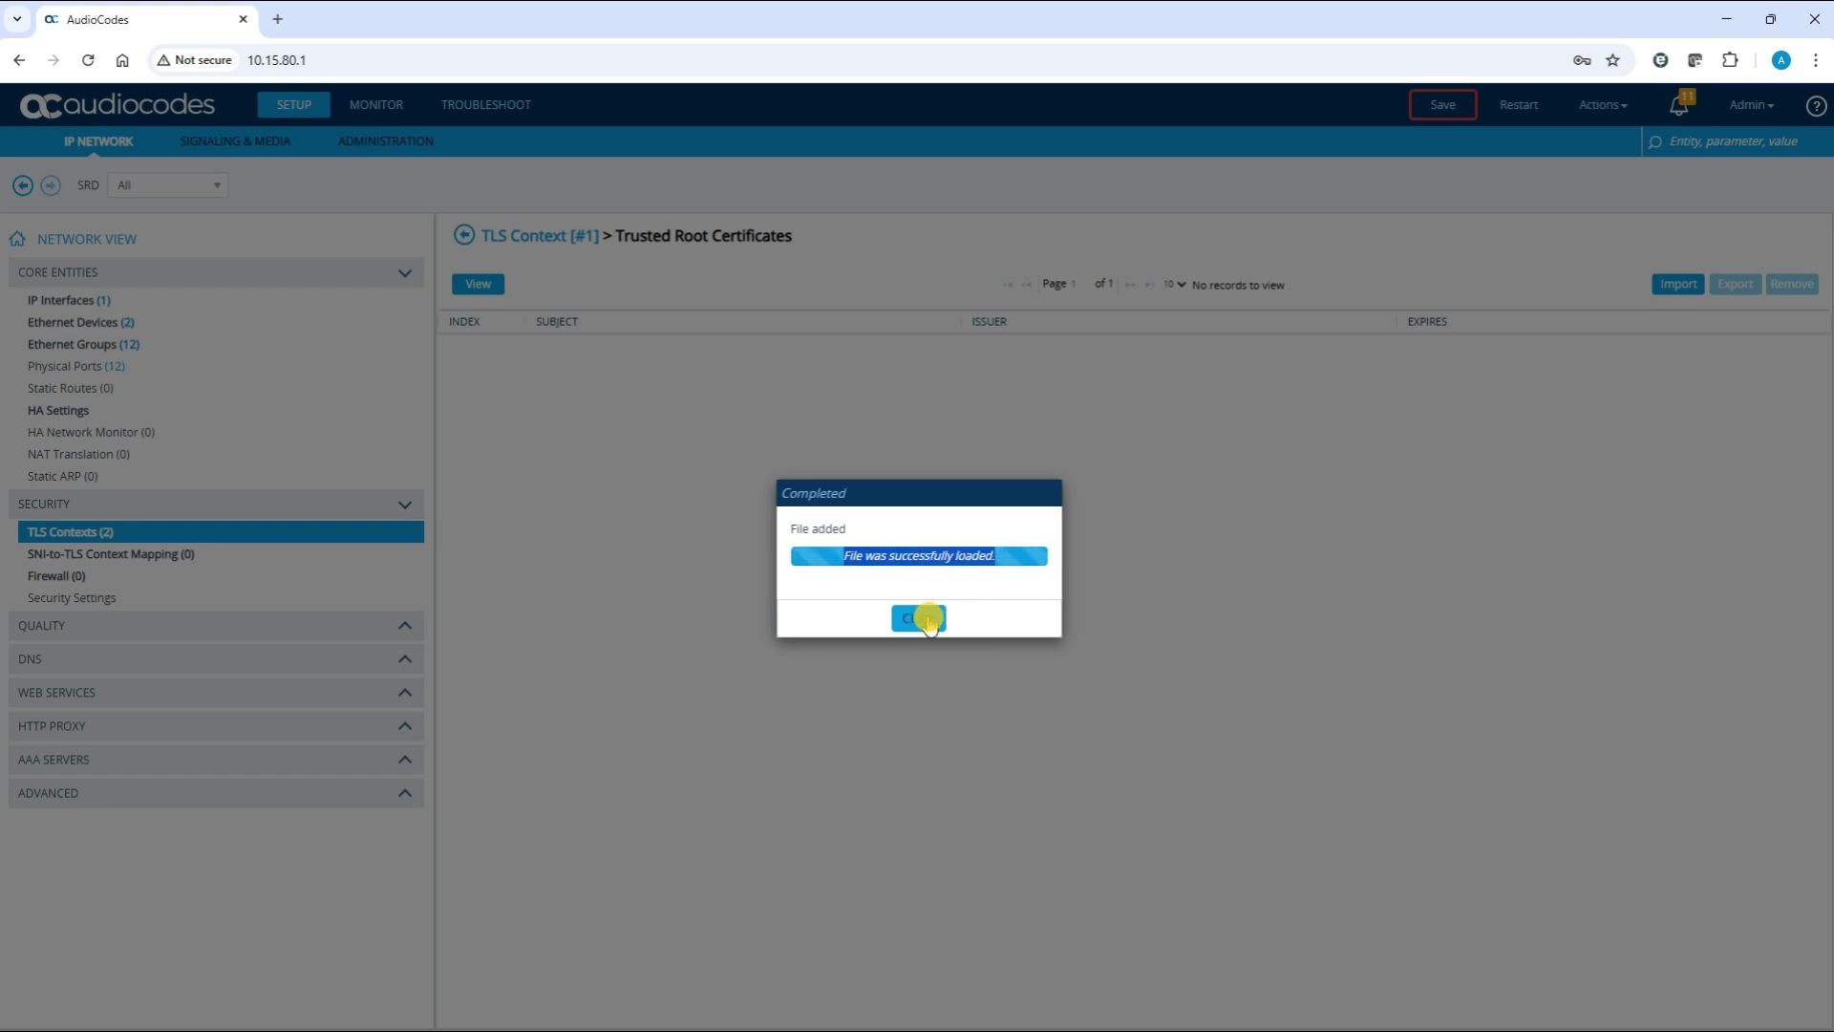
pyautogui.click(928, 621)
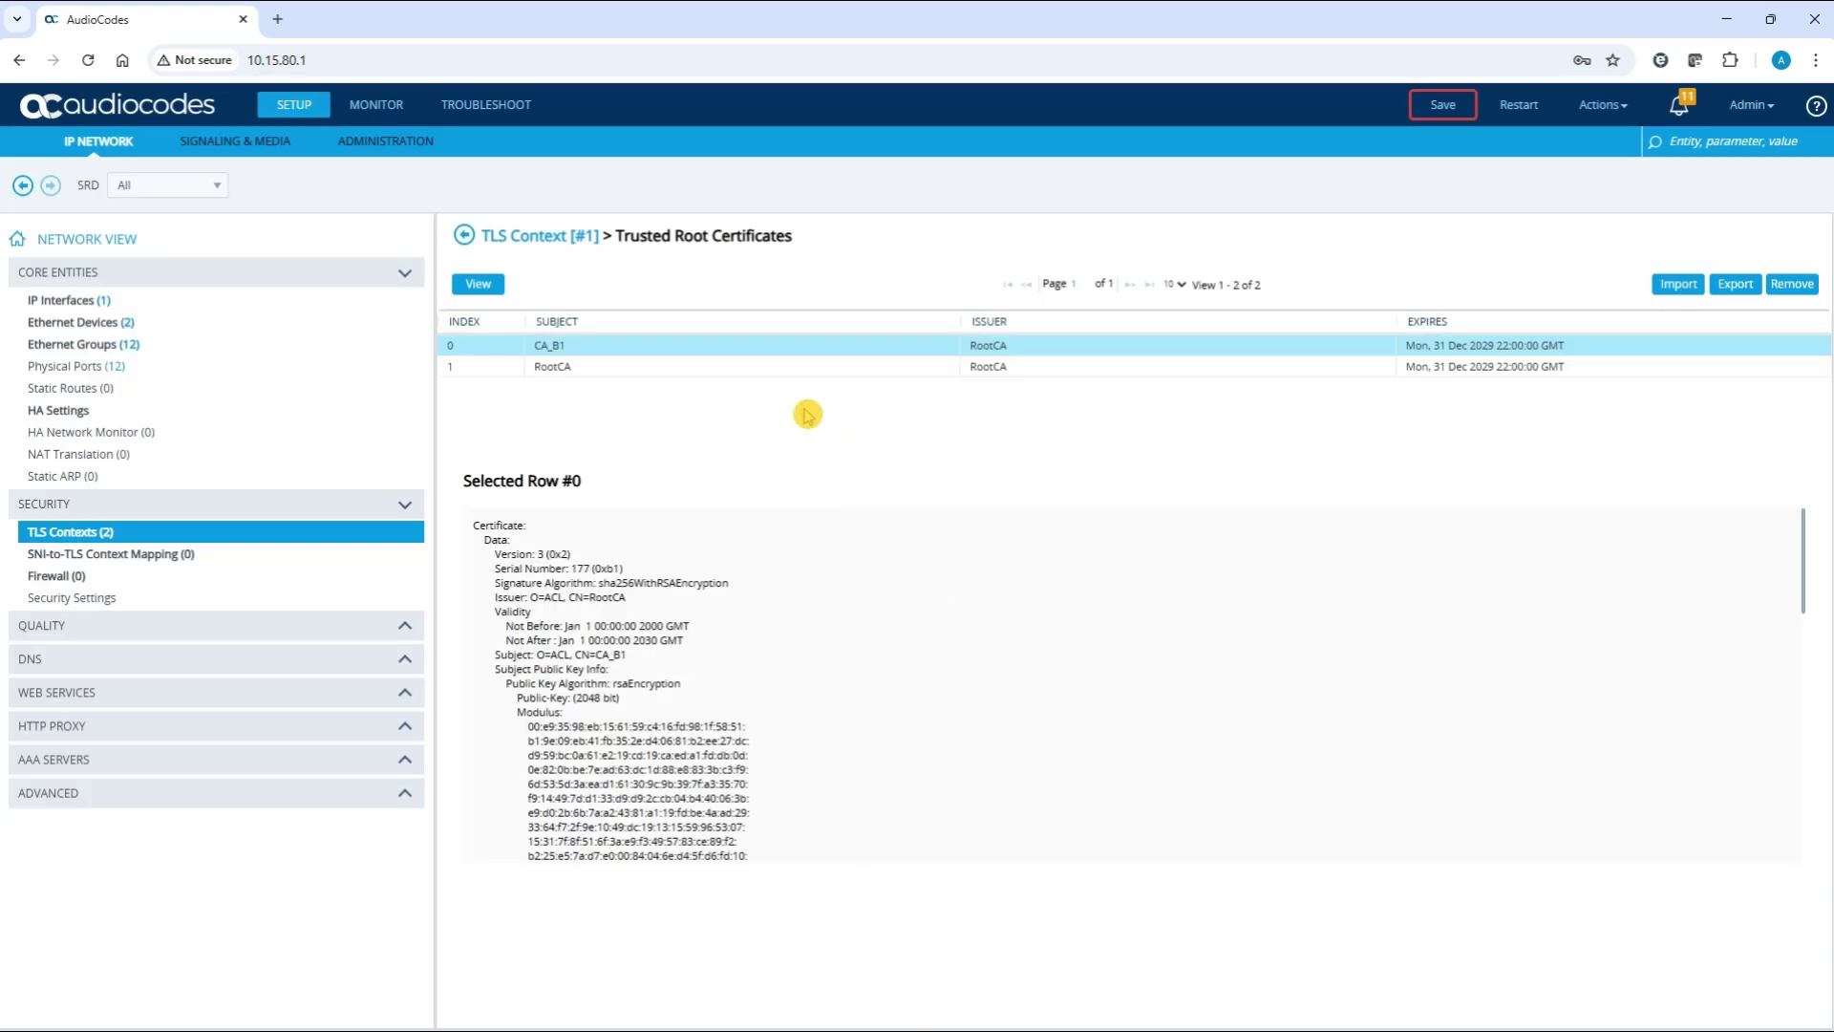
pyautogui.click(770, 370)
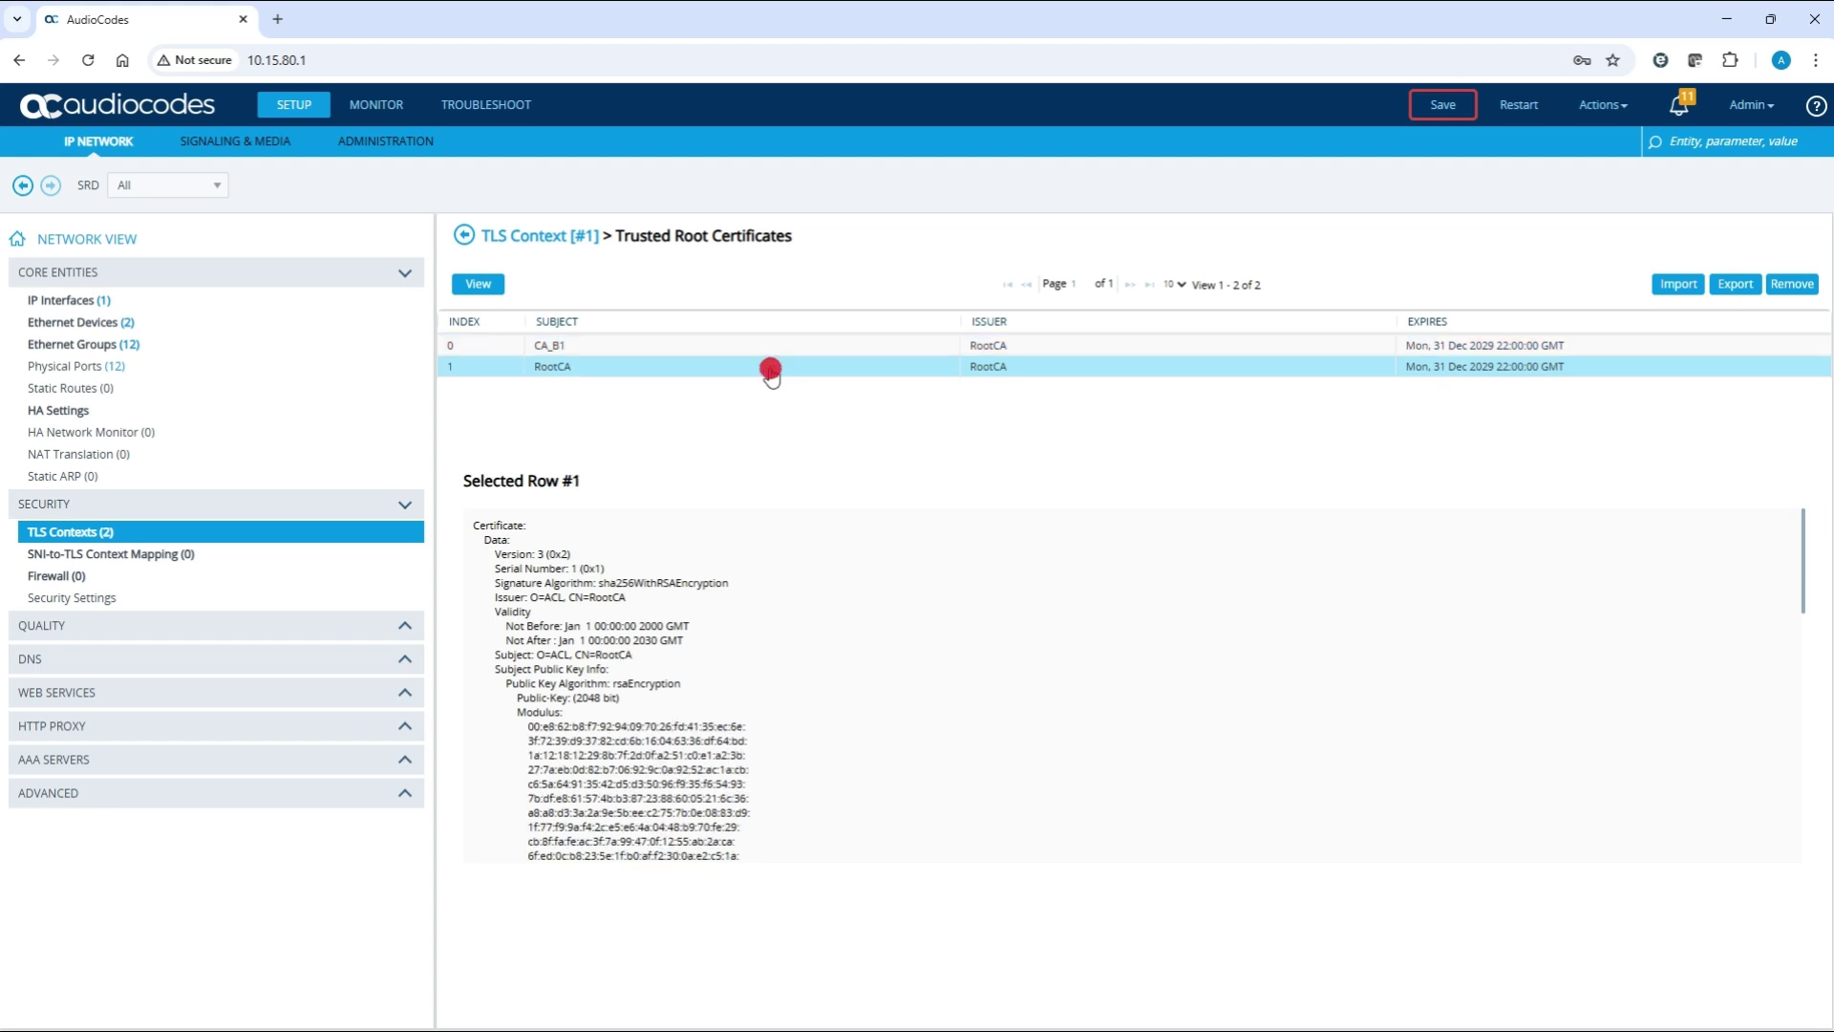
pyautogui.click(771, 345)
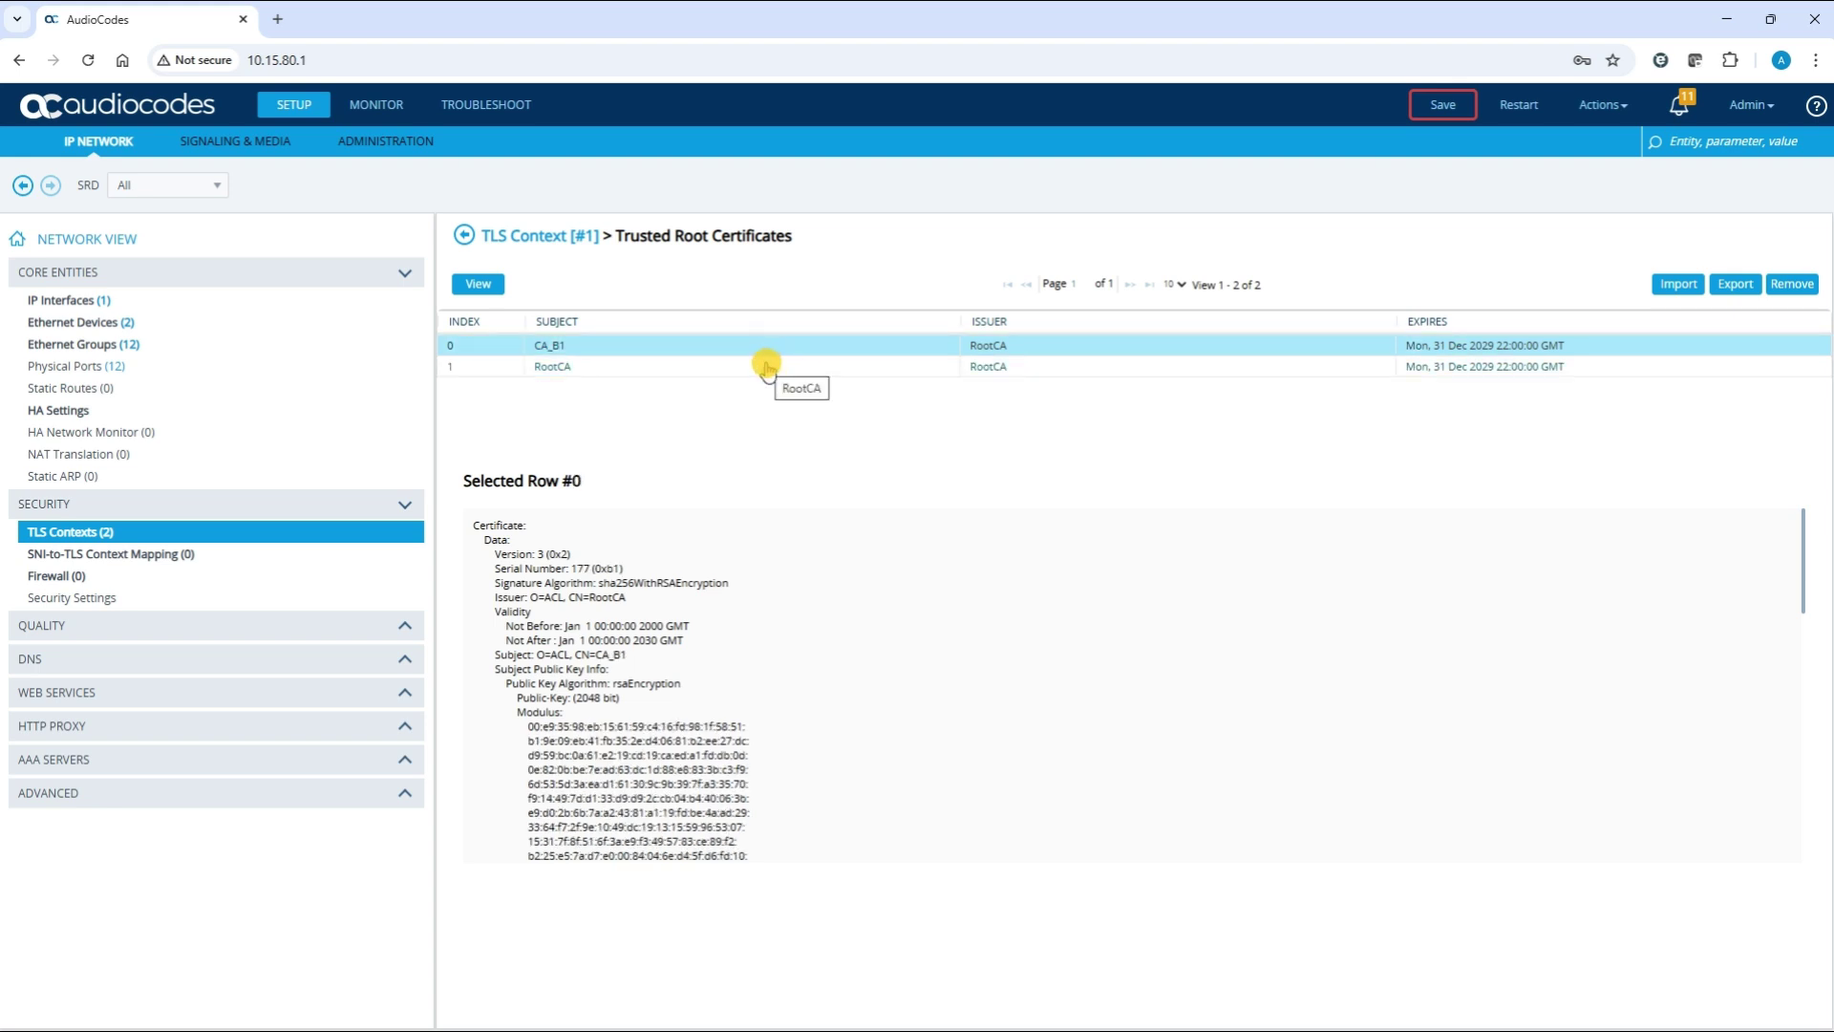
# Restart the device with Save To Flash set to Yes, then reload the browser page
pyautogui.click(1520, 108)
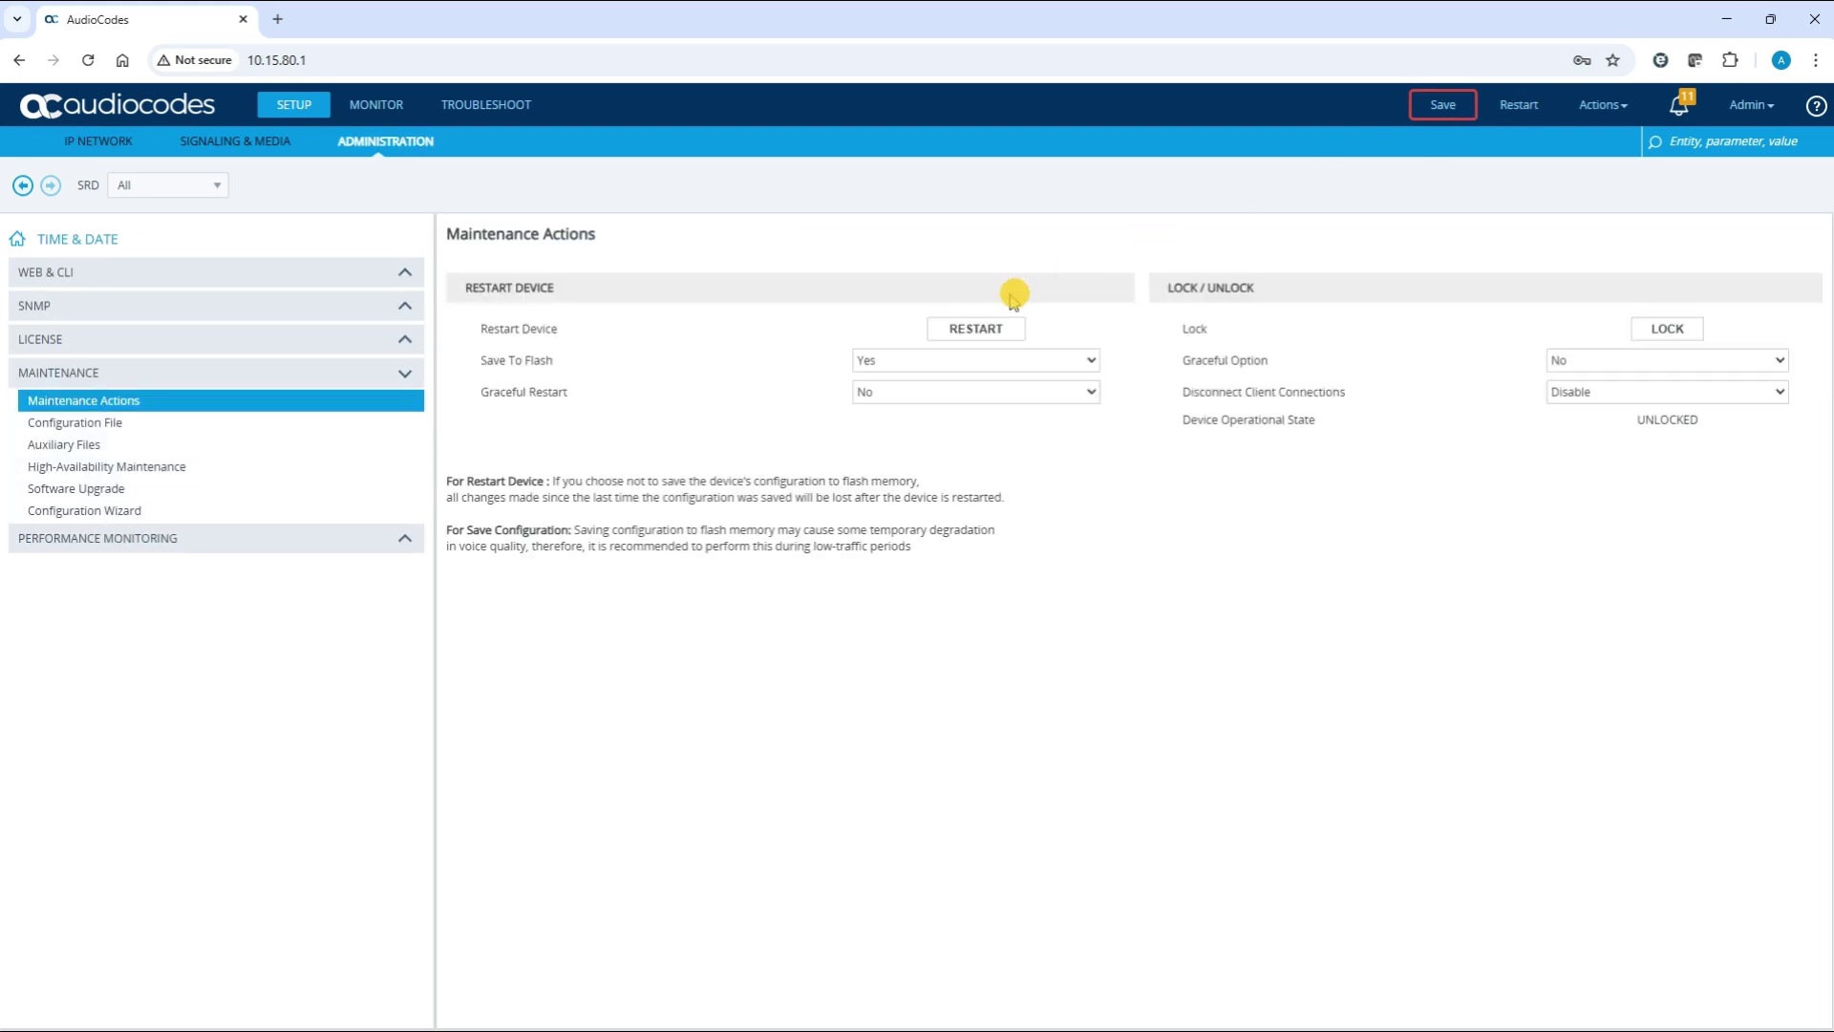
pyautogui.click(875, 361)
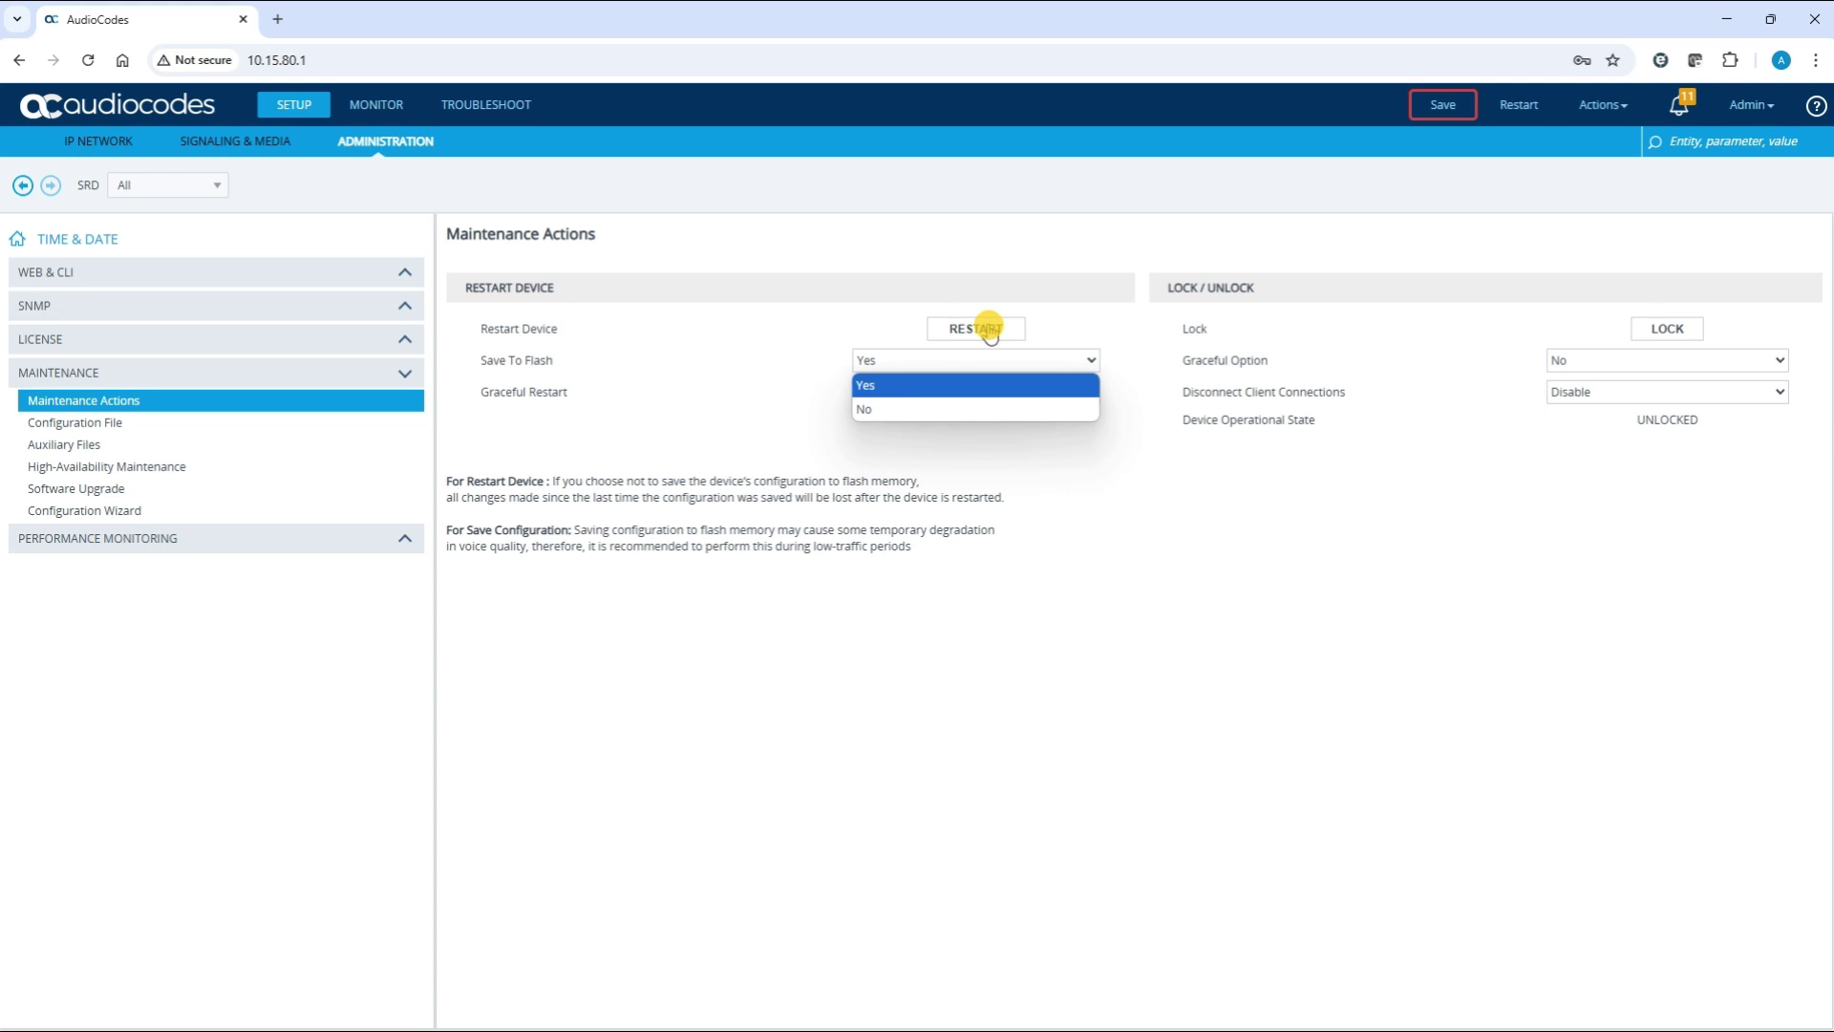
pyautogui.click(990, 332)
pyautogui.click(990, 331)
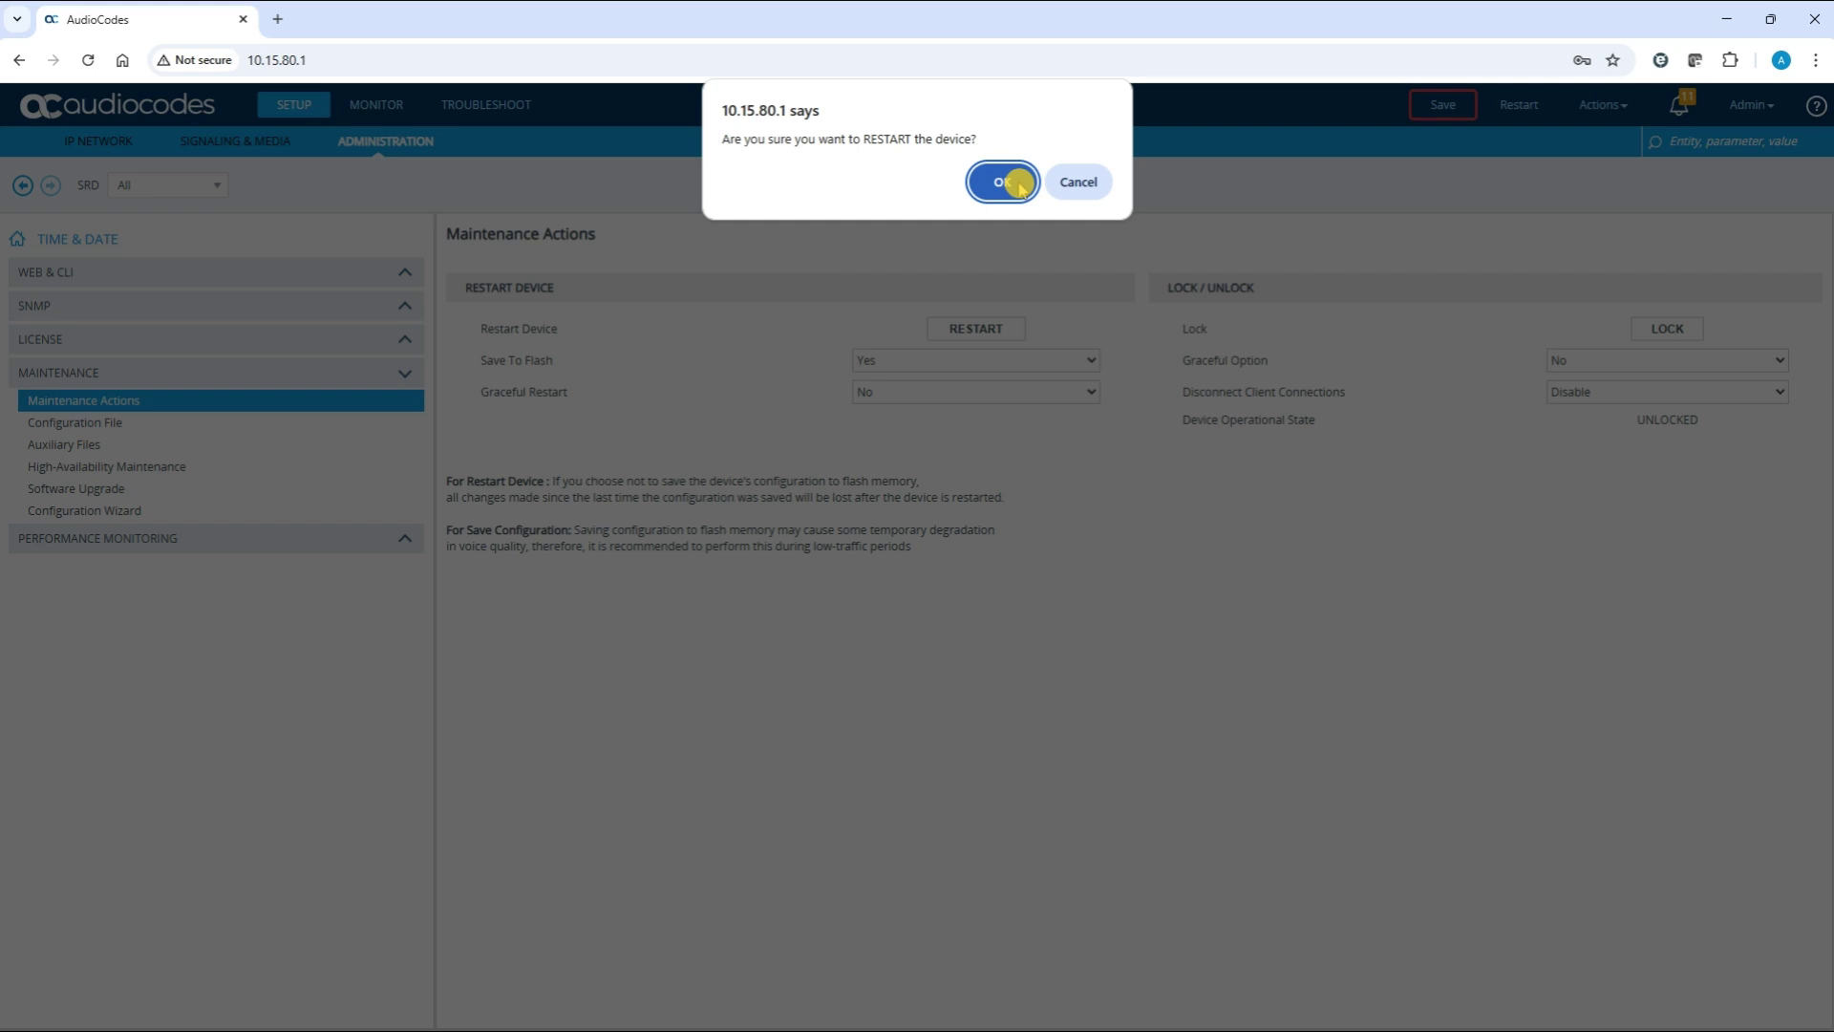
pyautogui.click(1018, 184)
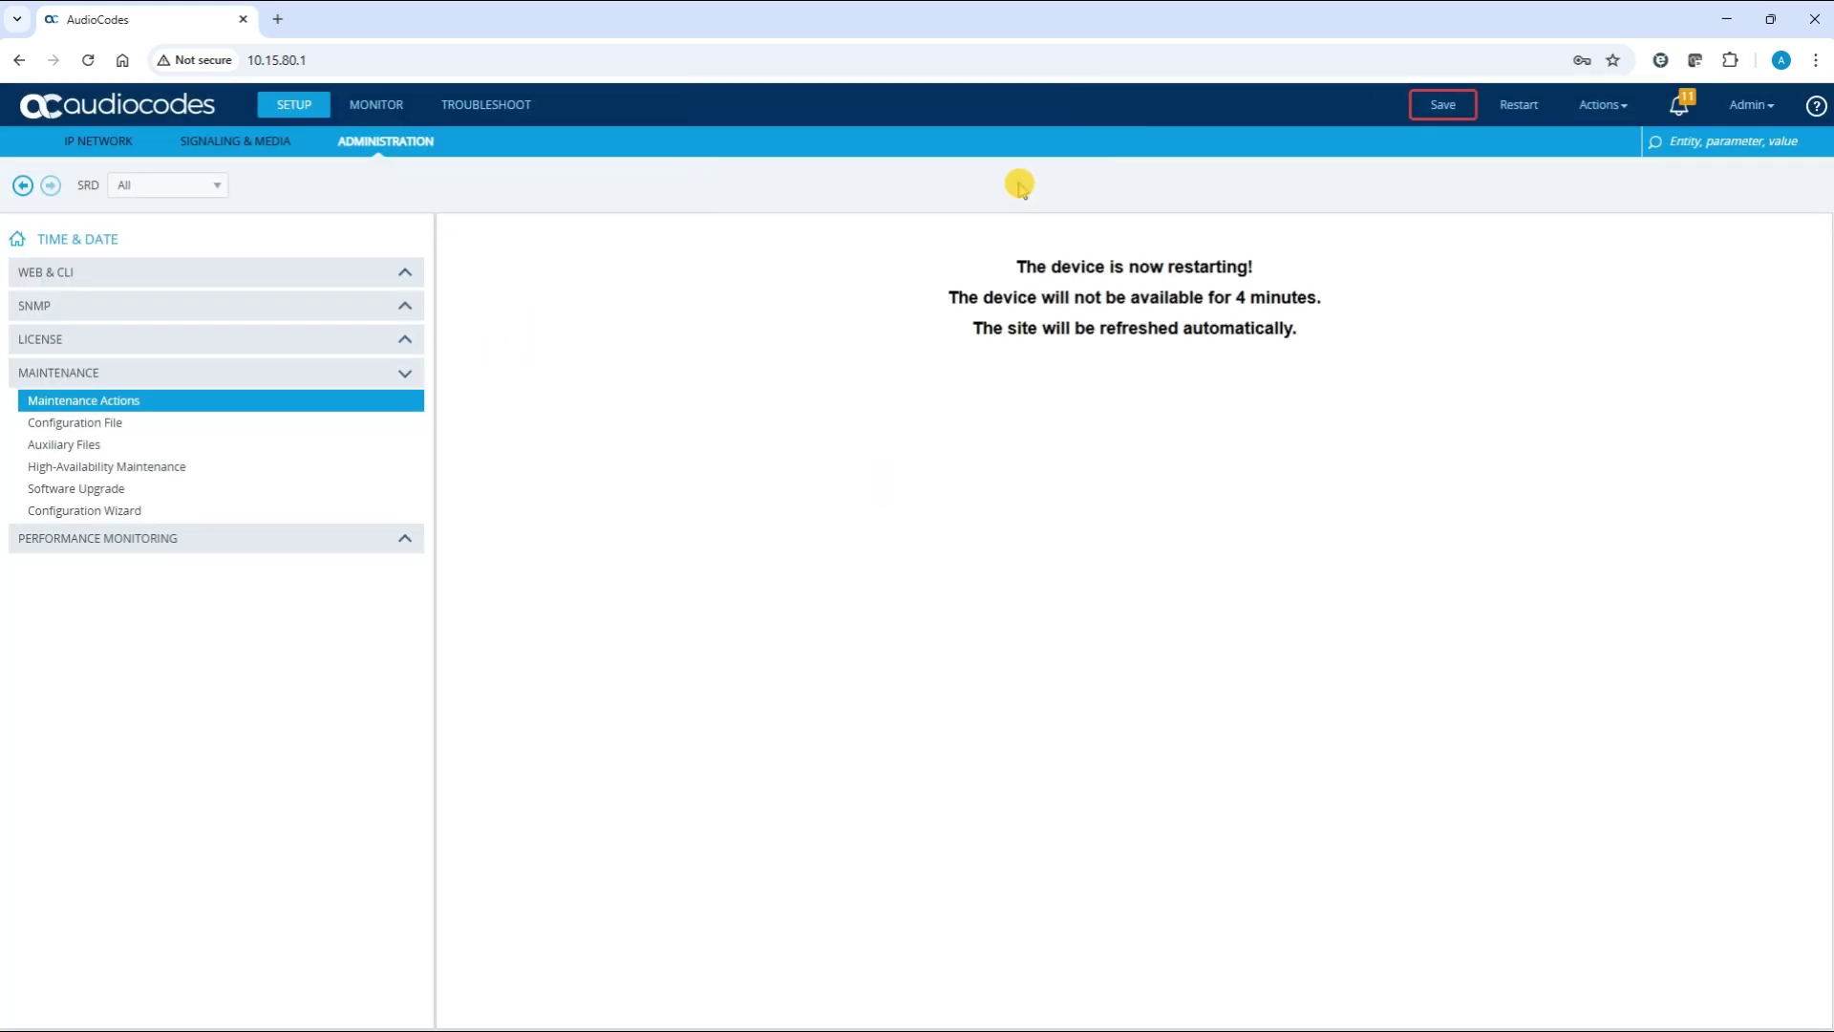
pyautogui.click(89, 60)
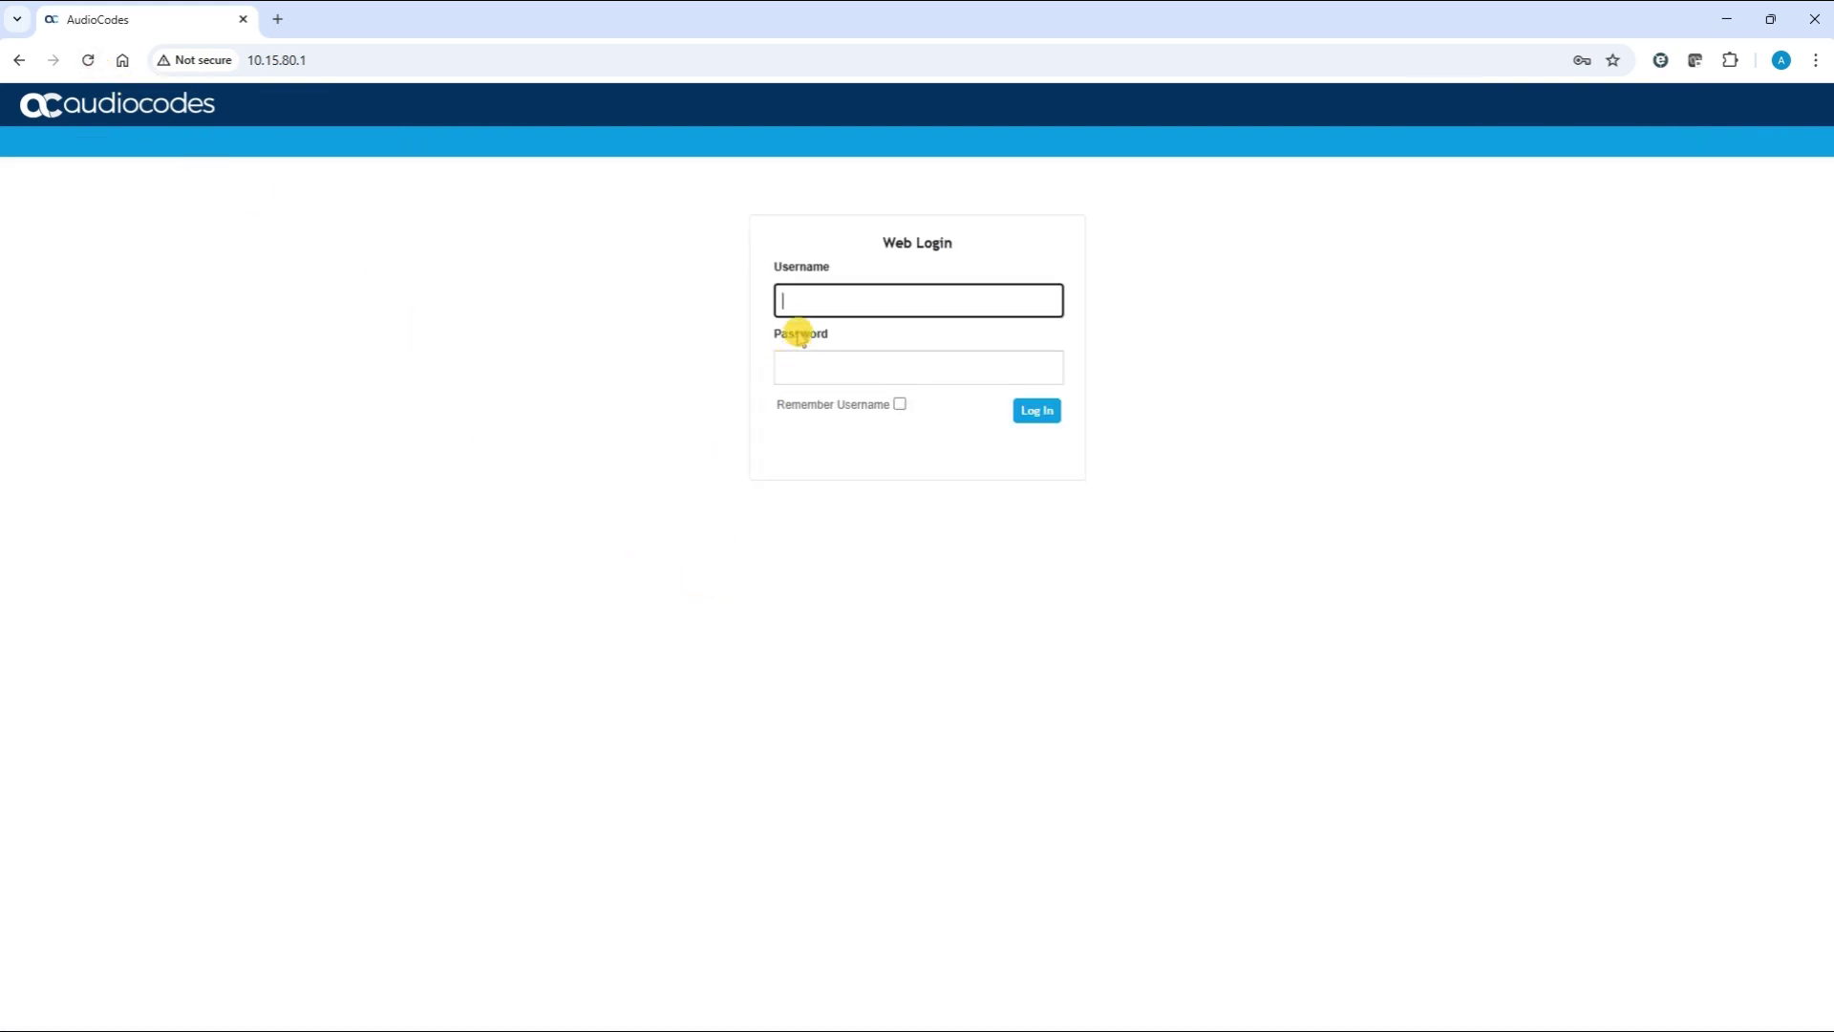
# Log in with the saved credentials and switch to the IP NETWORK view
pyautogui.click(796, 300)
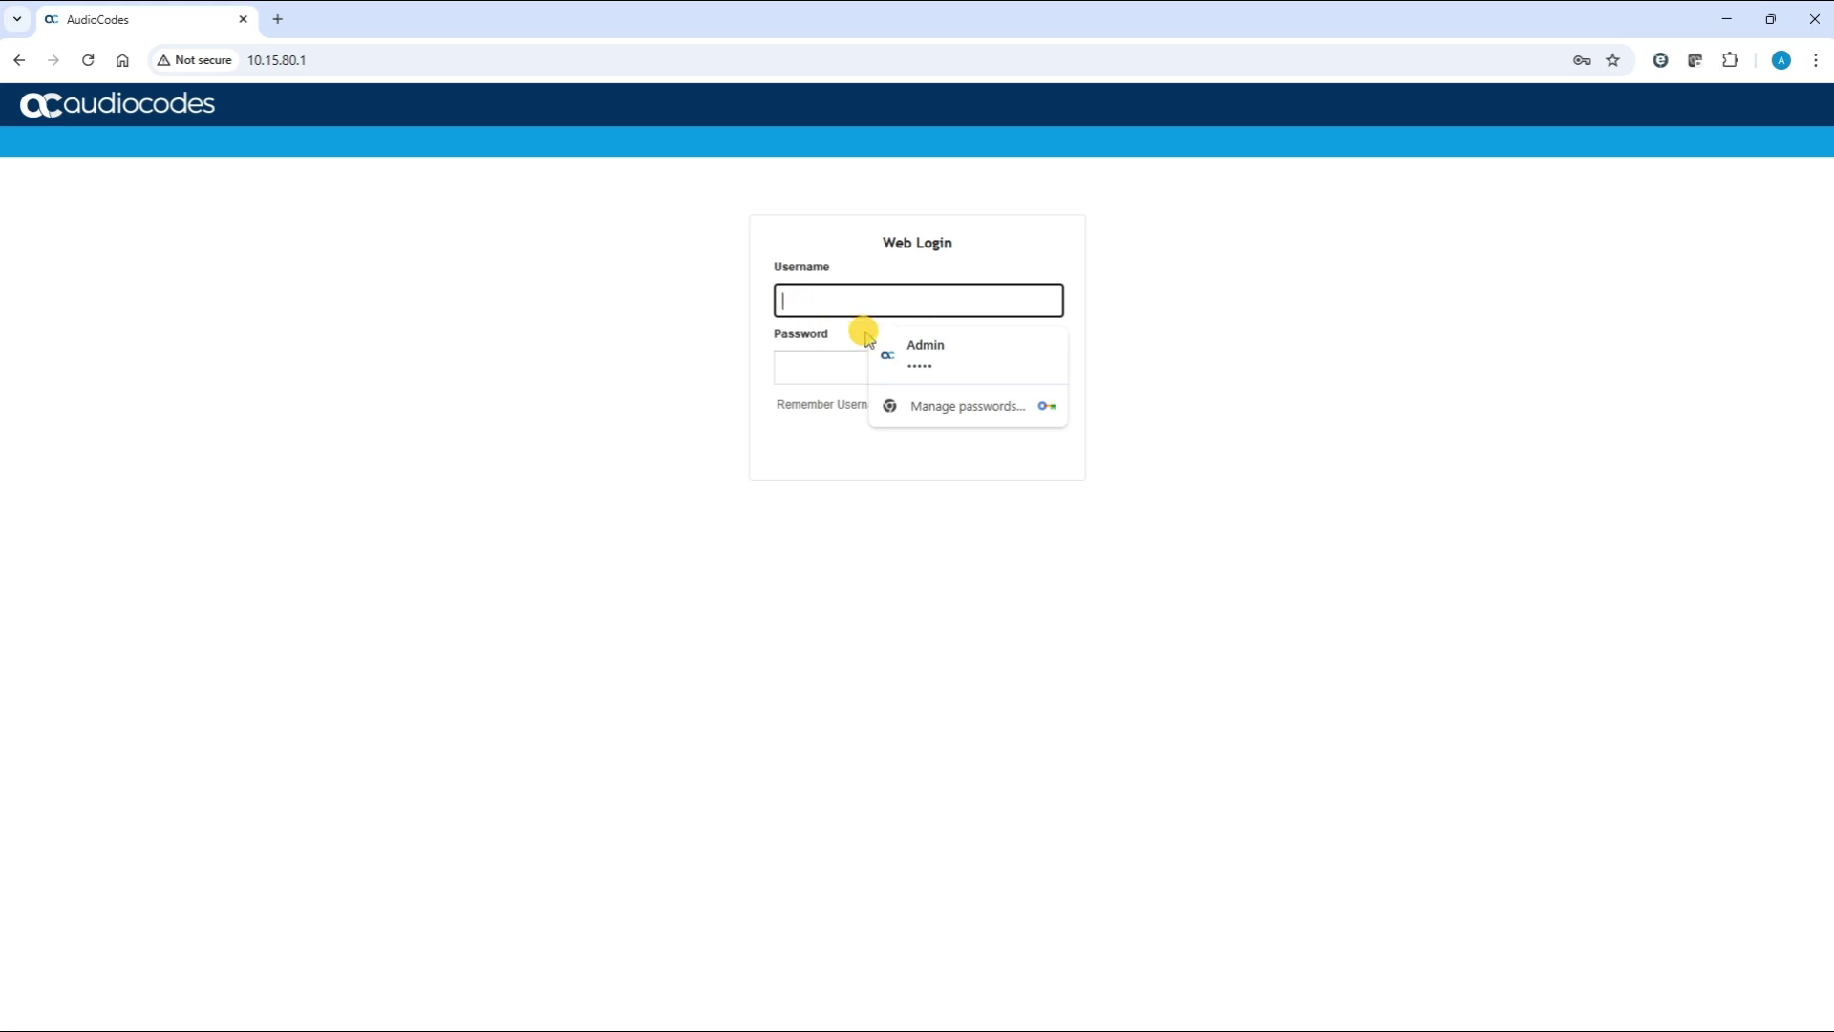
pyautogui.click(919, 355)
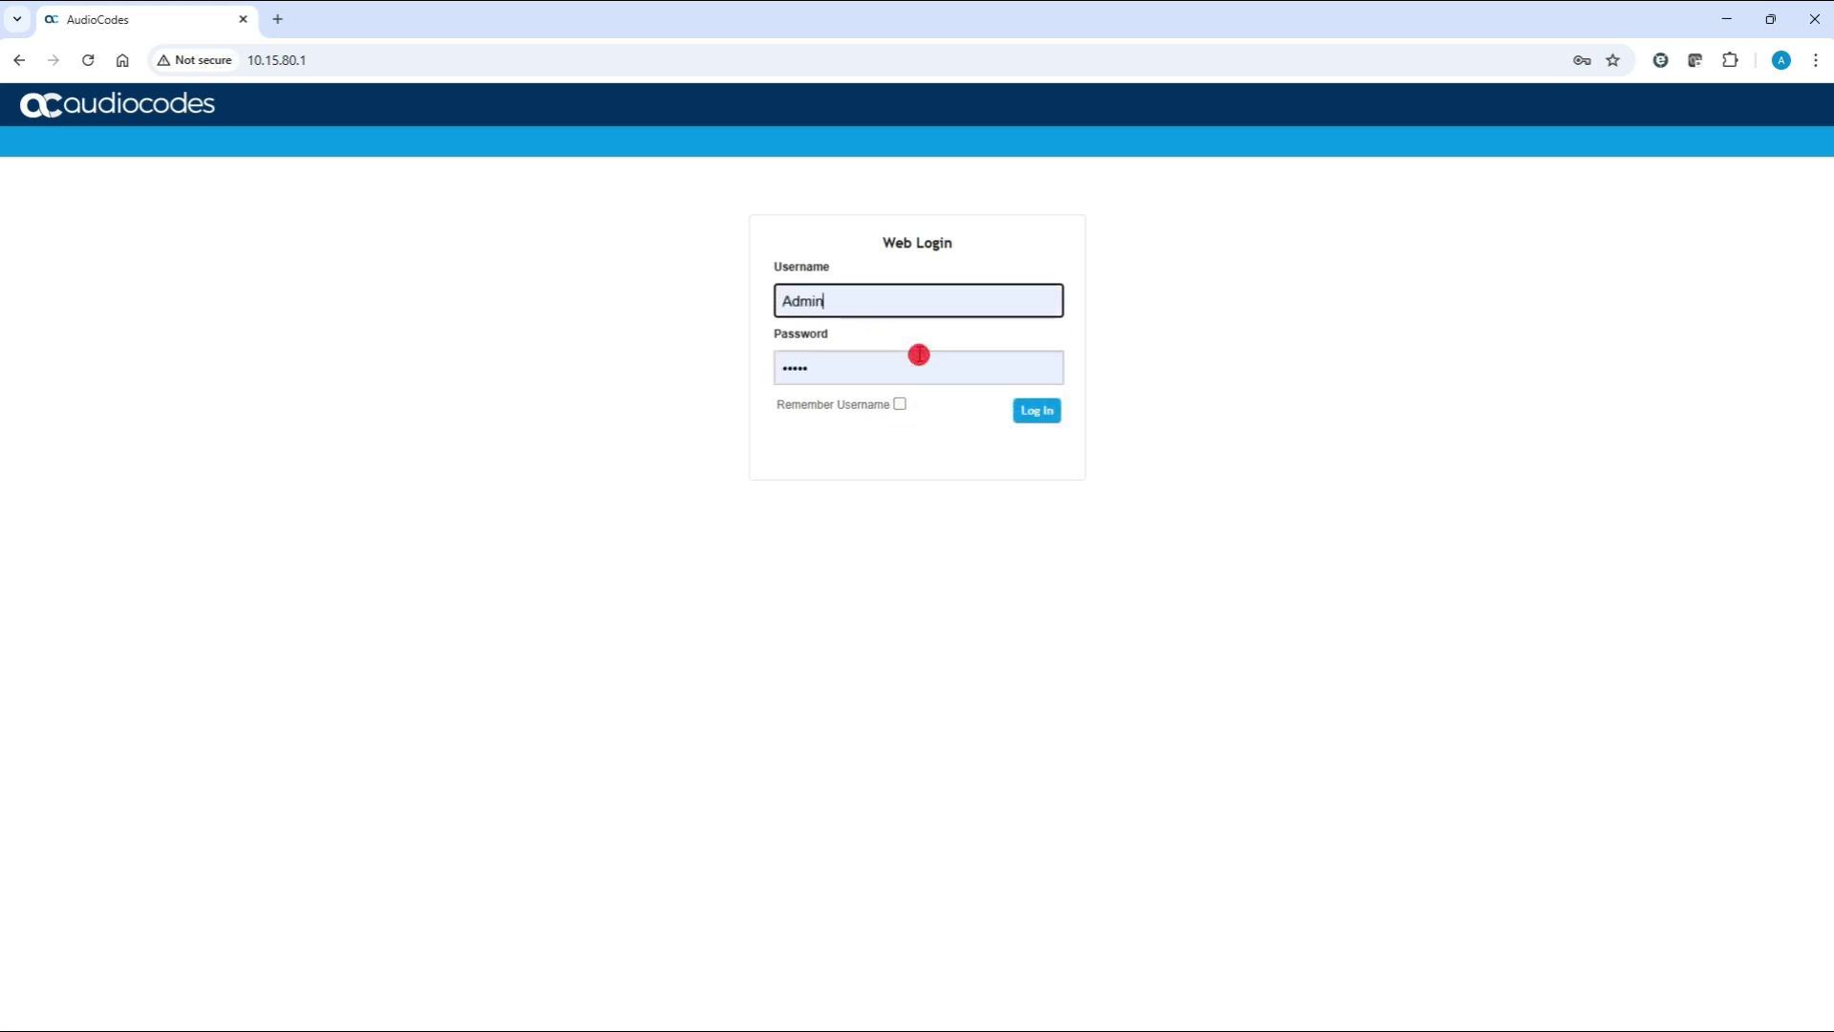
pyautogui.click(1029, 413)
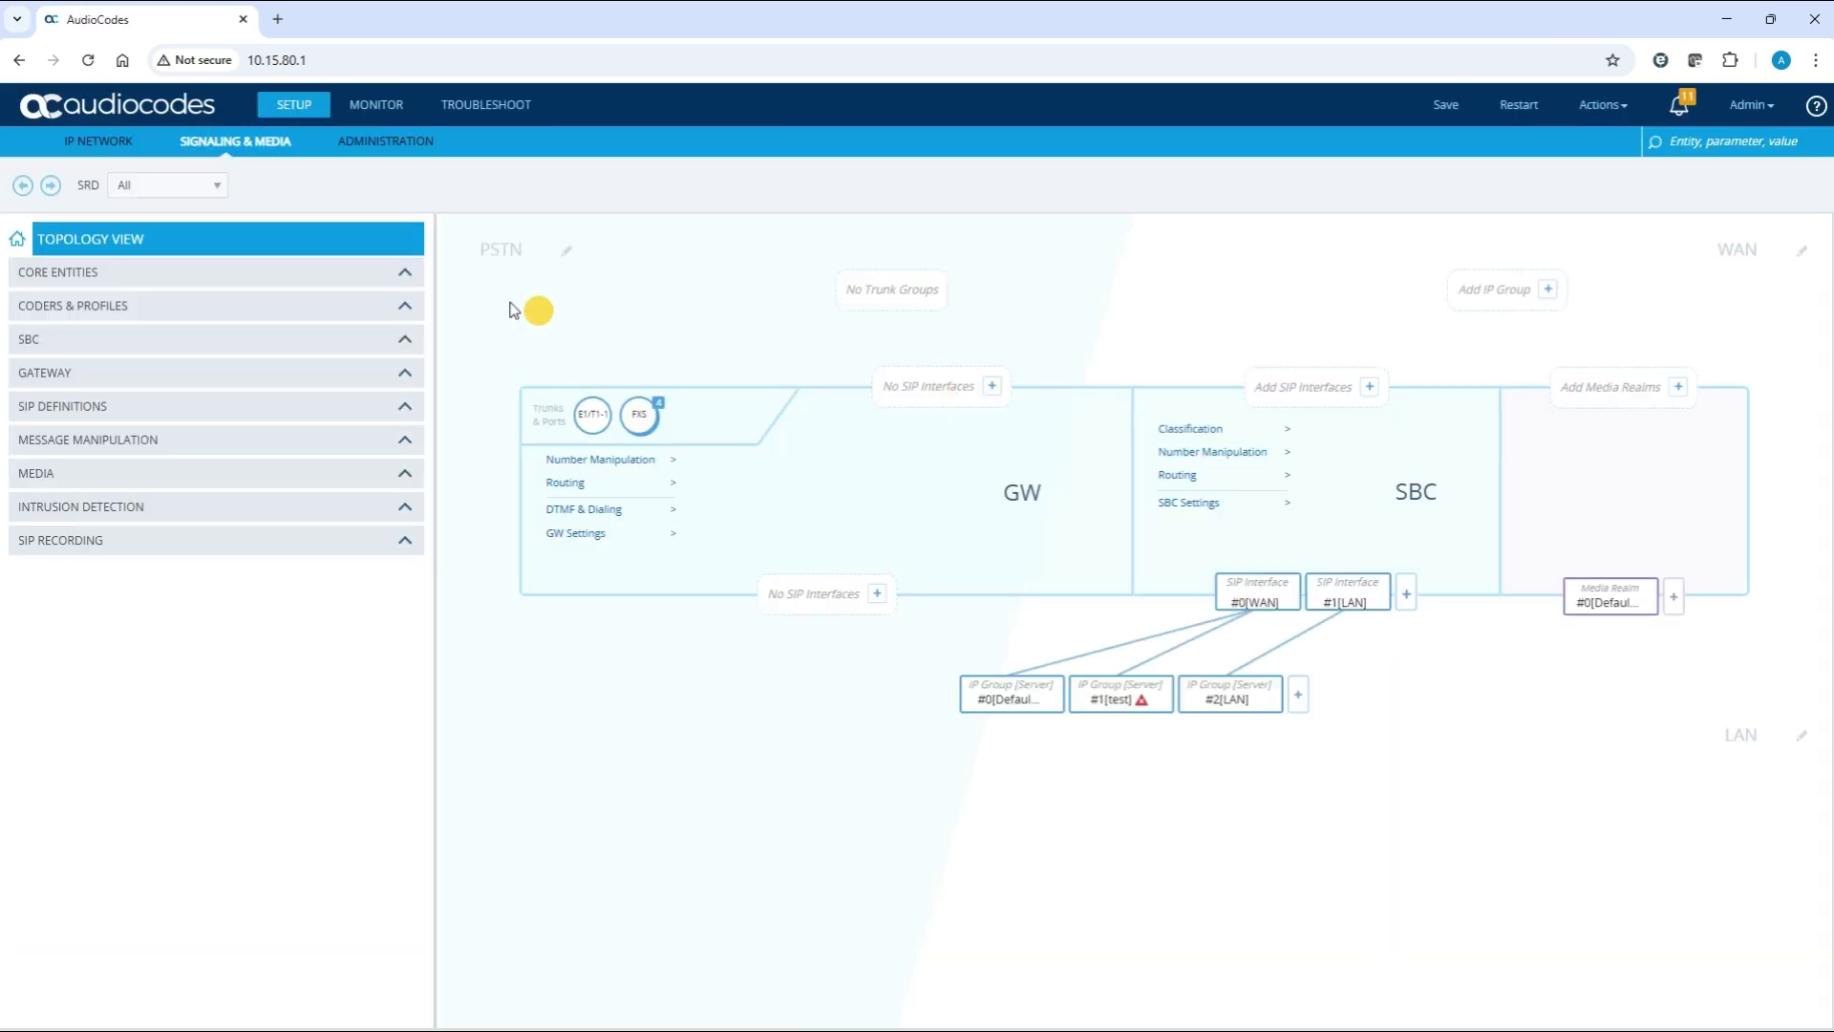
pyautogui.click(127, 144)
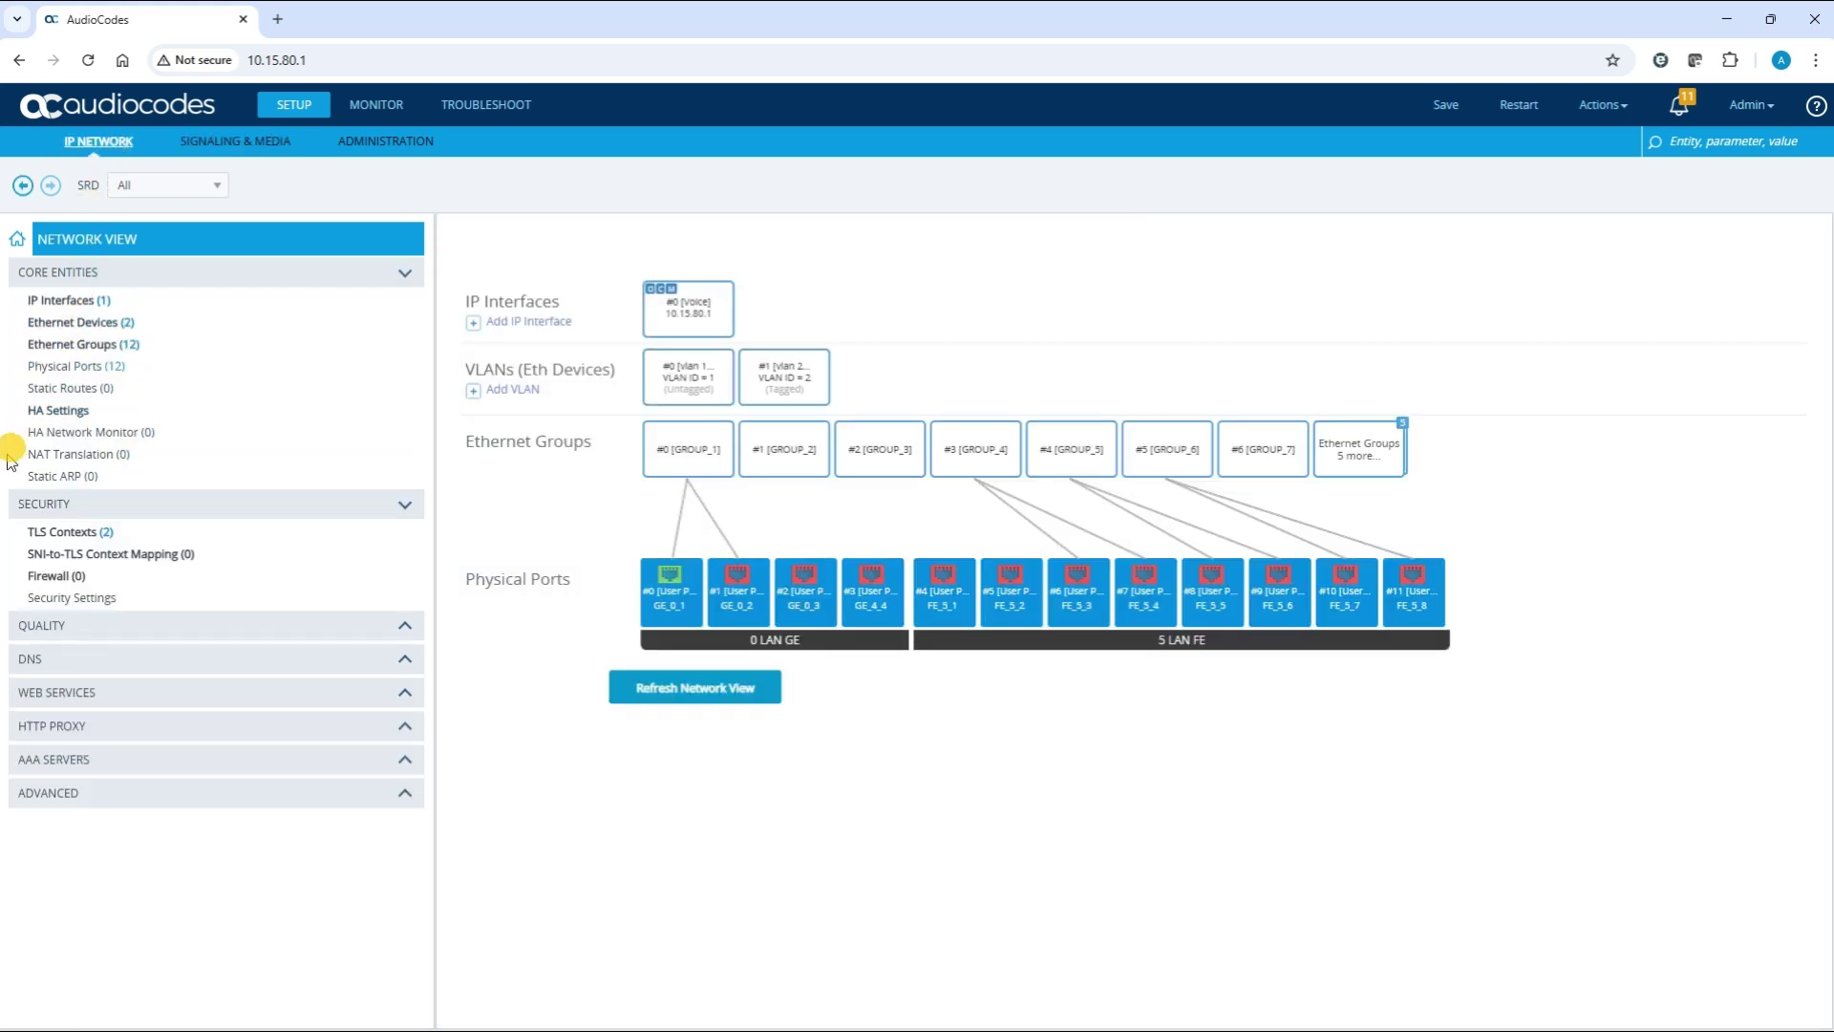
# Open TLS Contexts and select the Test context to show its TLSv1.2 settings
pyautogui.click(41, 535)
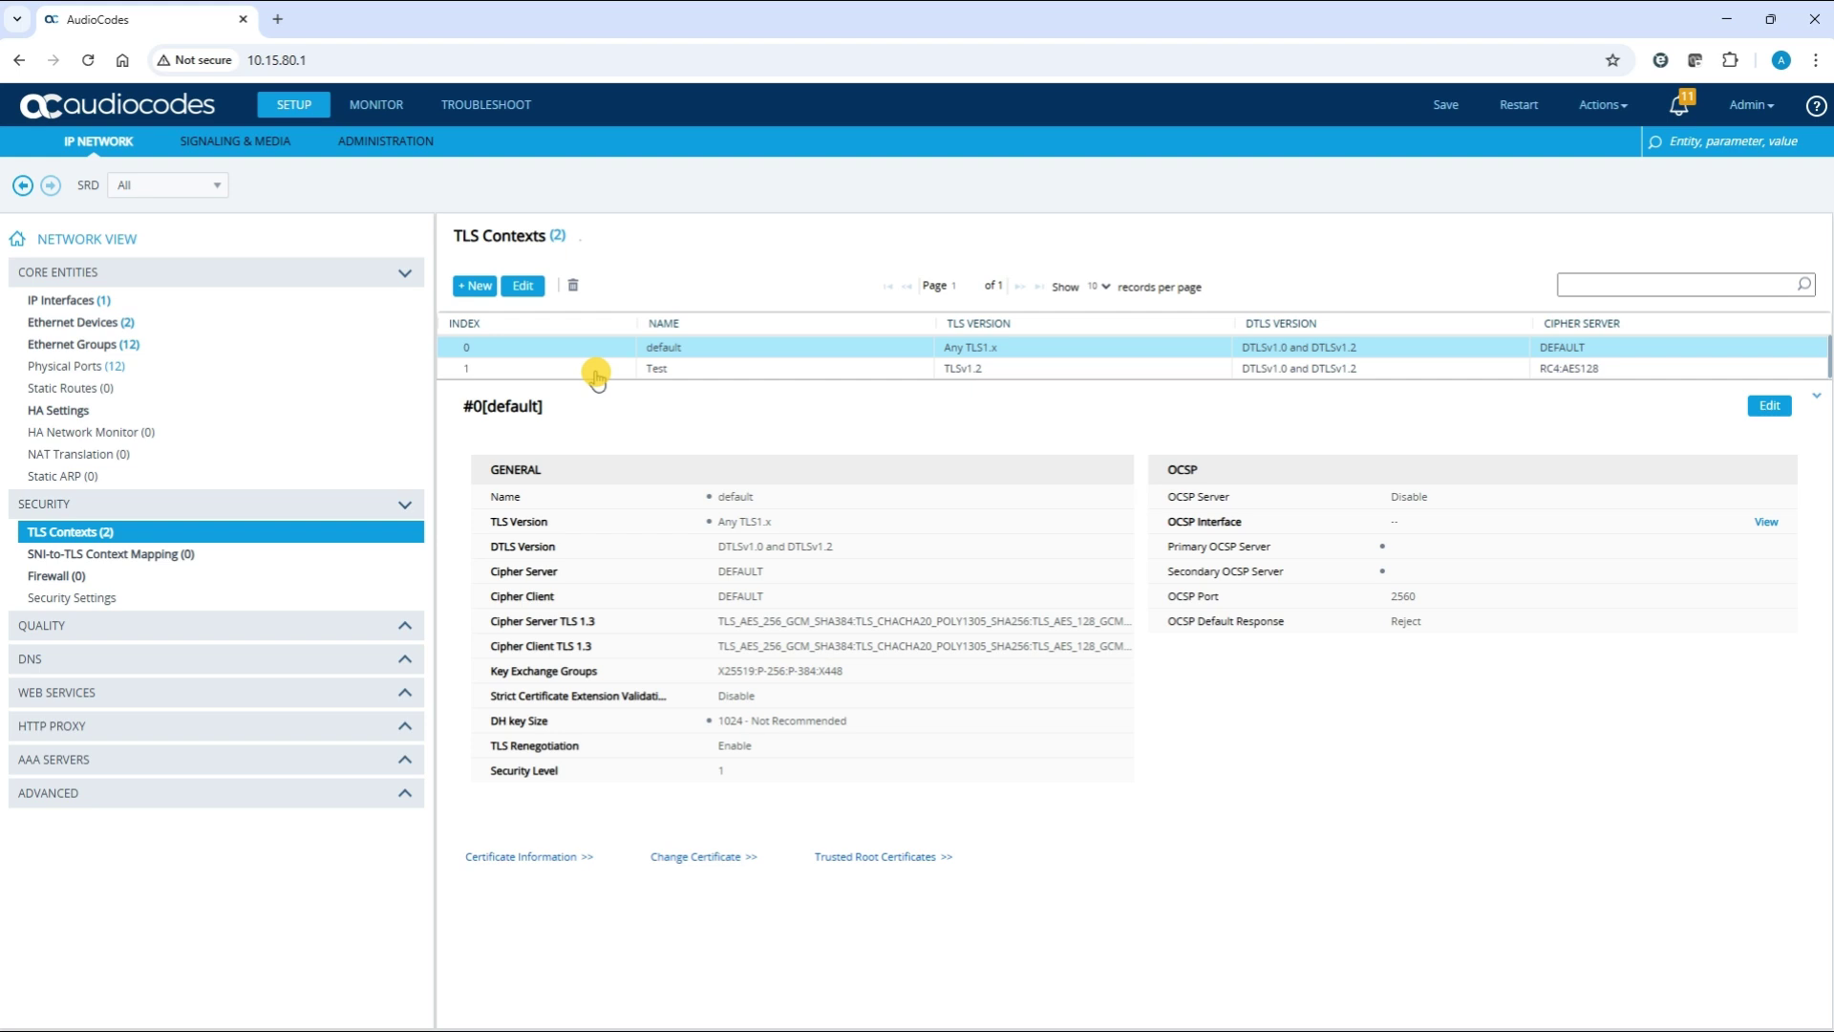
pyautogui.click(596, 372)
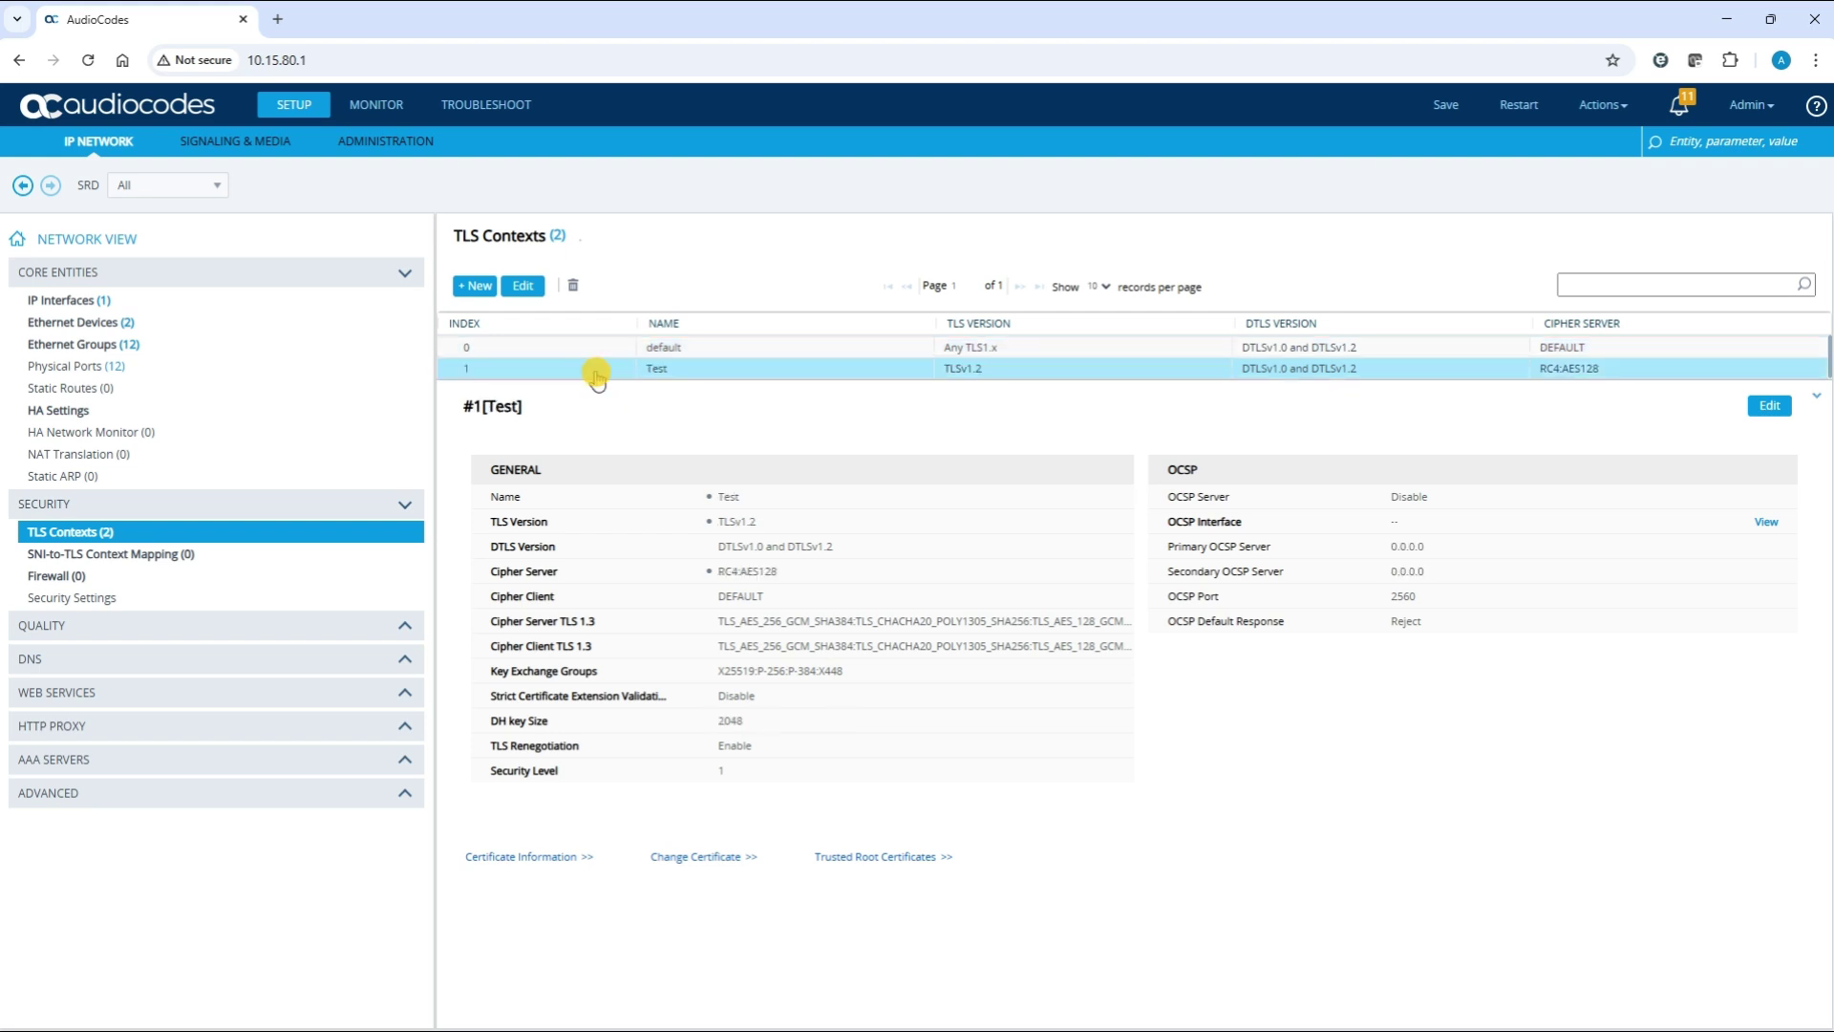